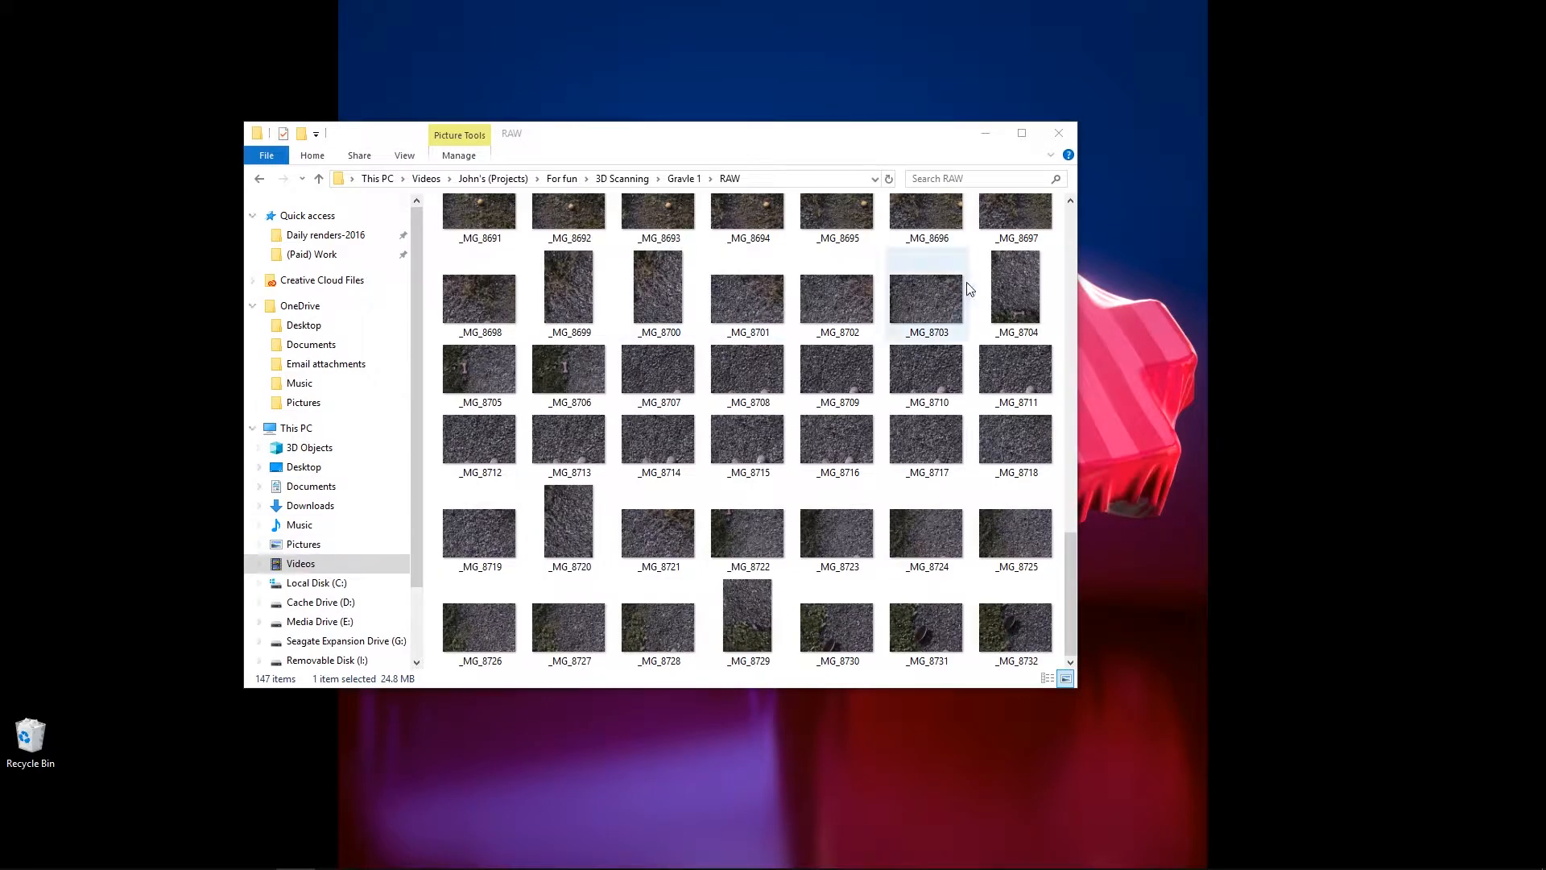
Examine gravel photos _MG_8595, _MG_8603 and _MG_8716 from the RAW folder, checking the stone detail of _MG_8603 up close
drag(1068, 568, 1043, 245)
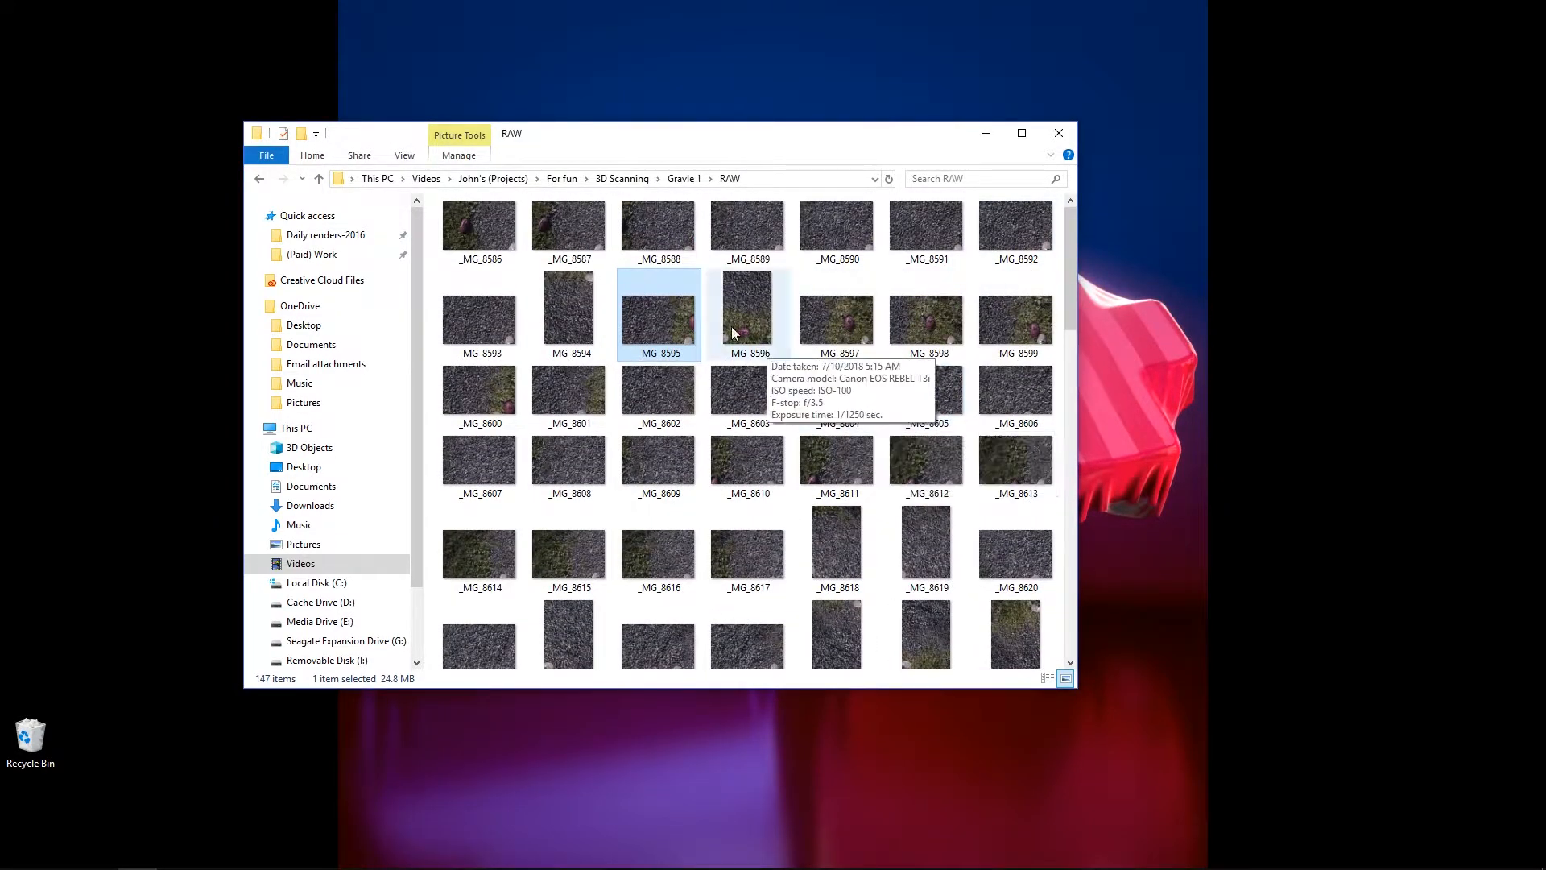
double_click(653, 309)
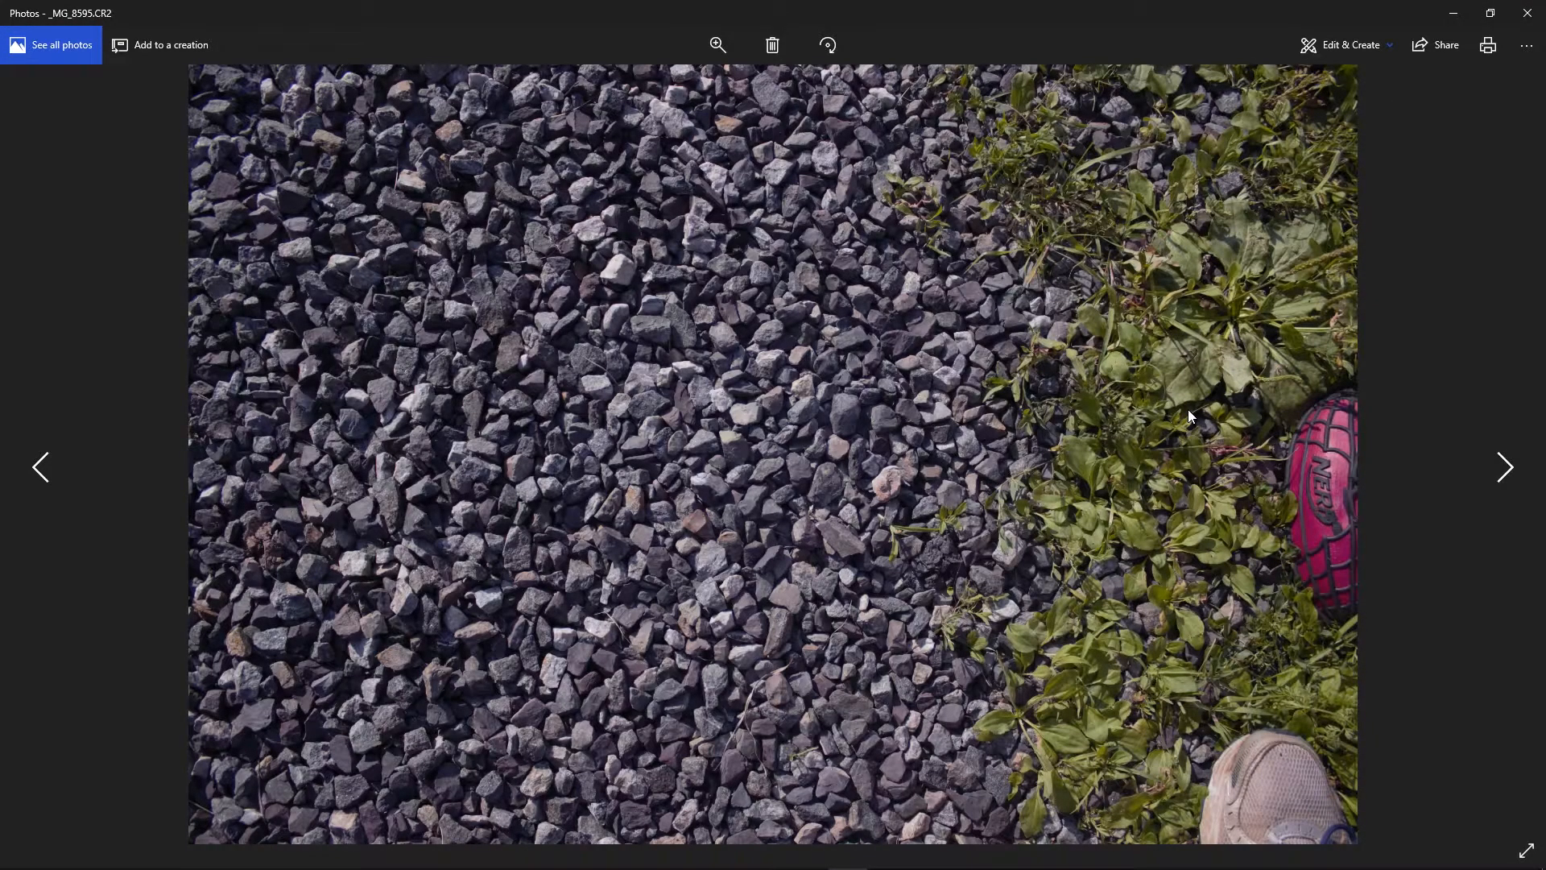
click(1539, 7)
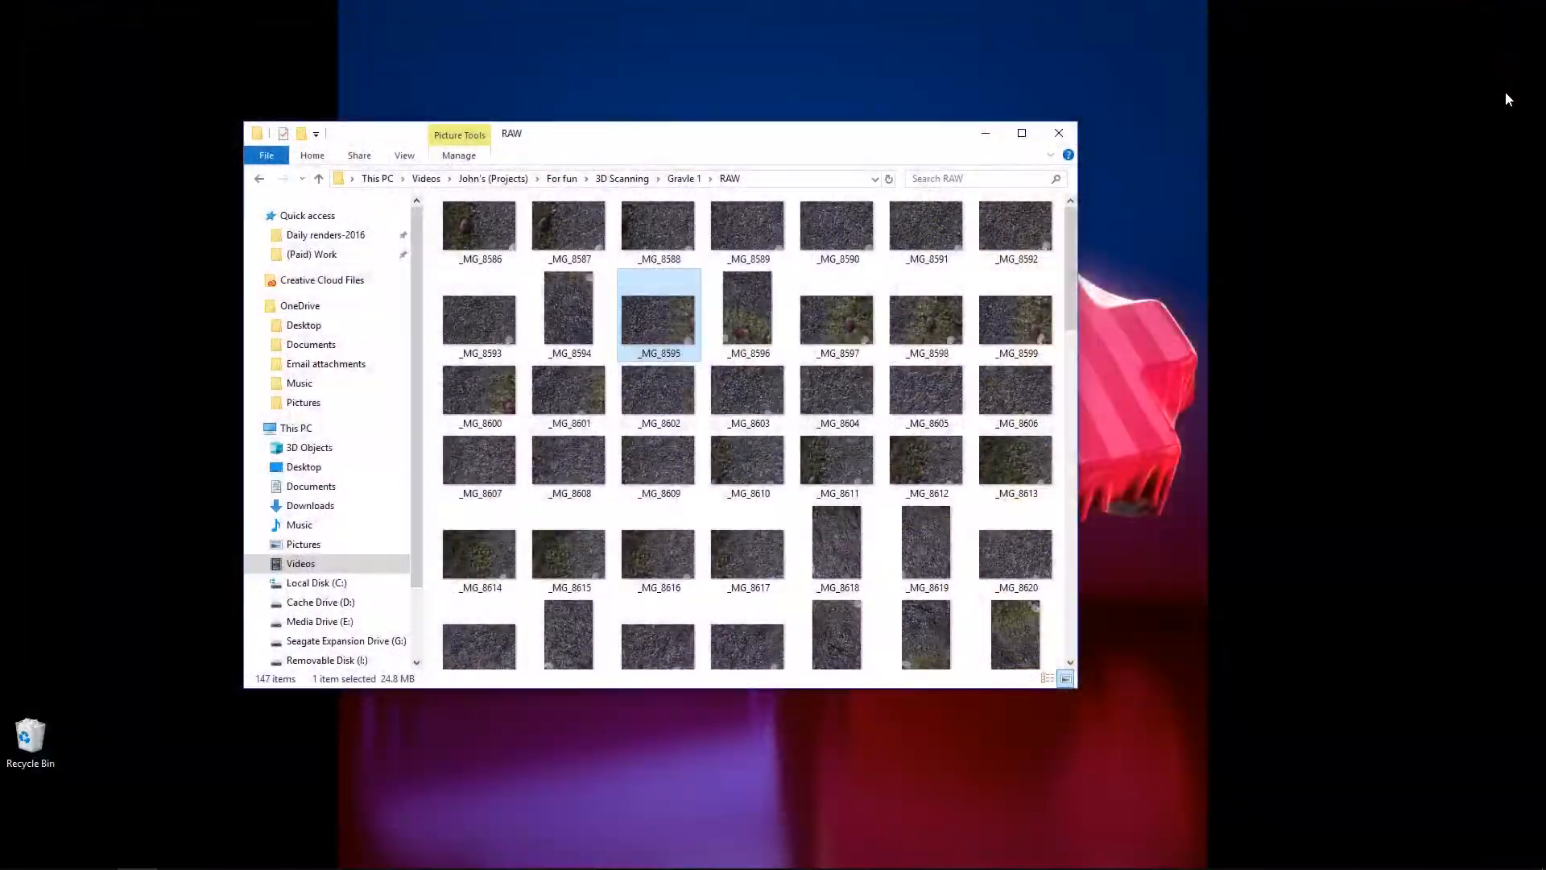
click(741, 308)
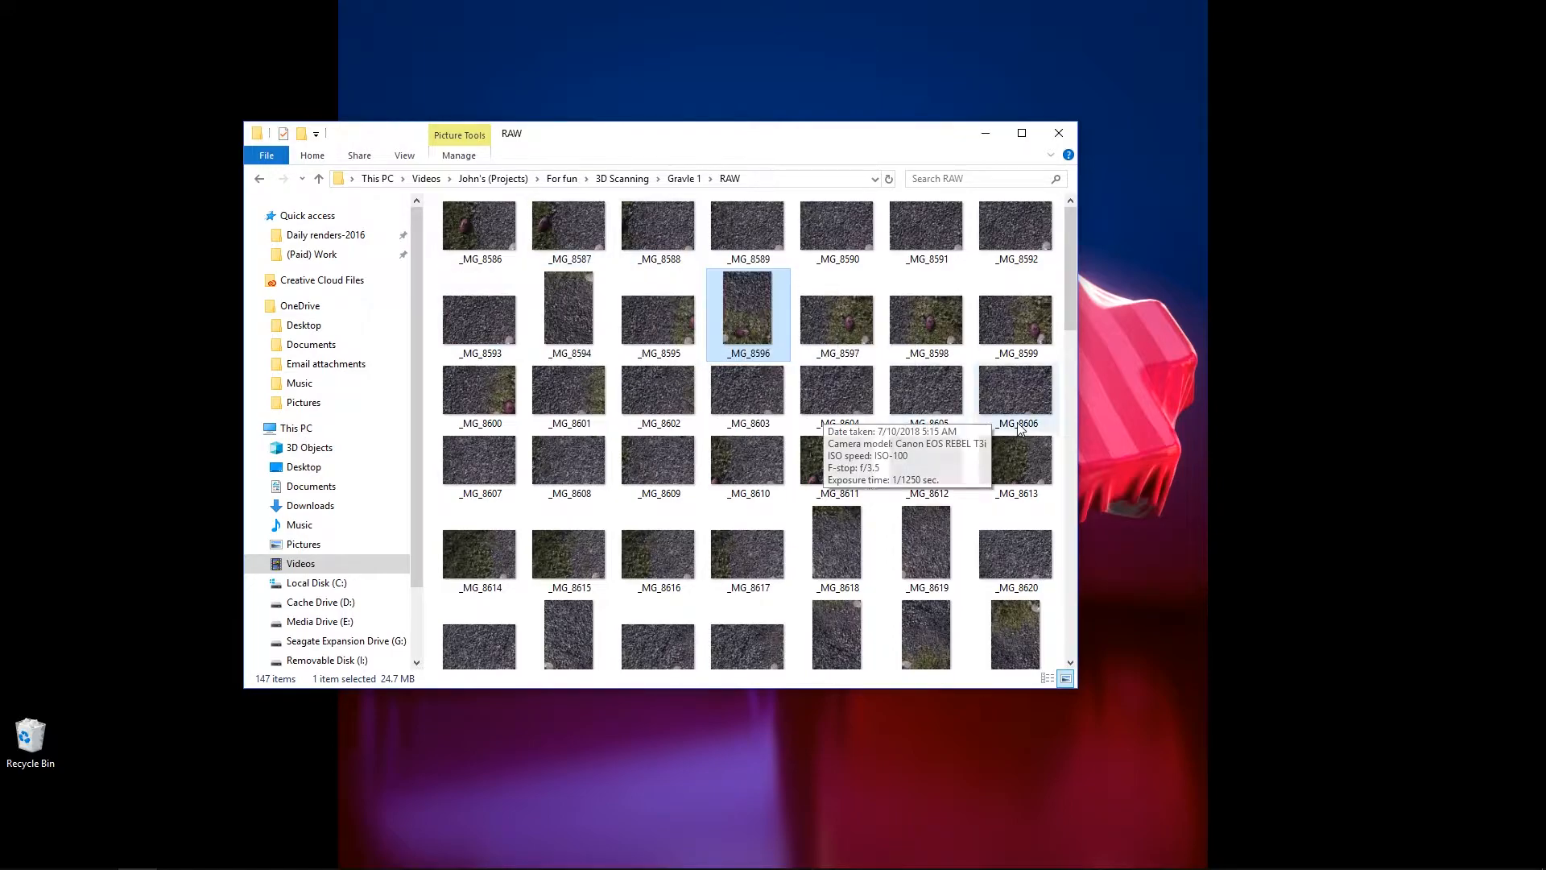
double_click(736, 392)
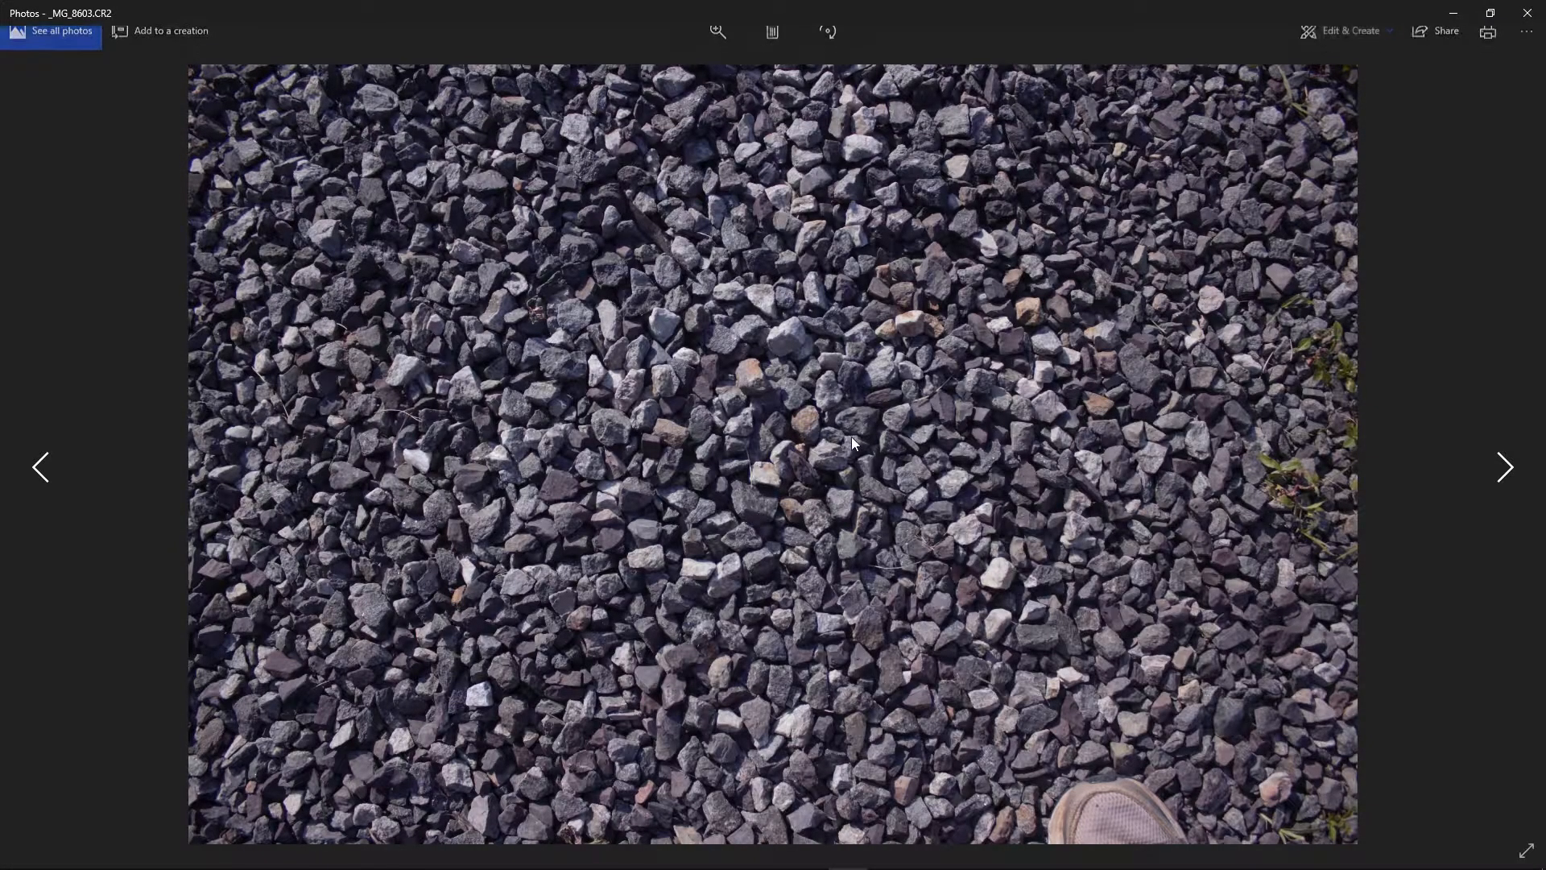
scroll(766, 419, up, 2)
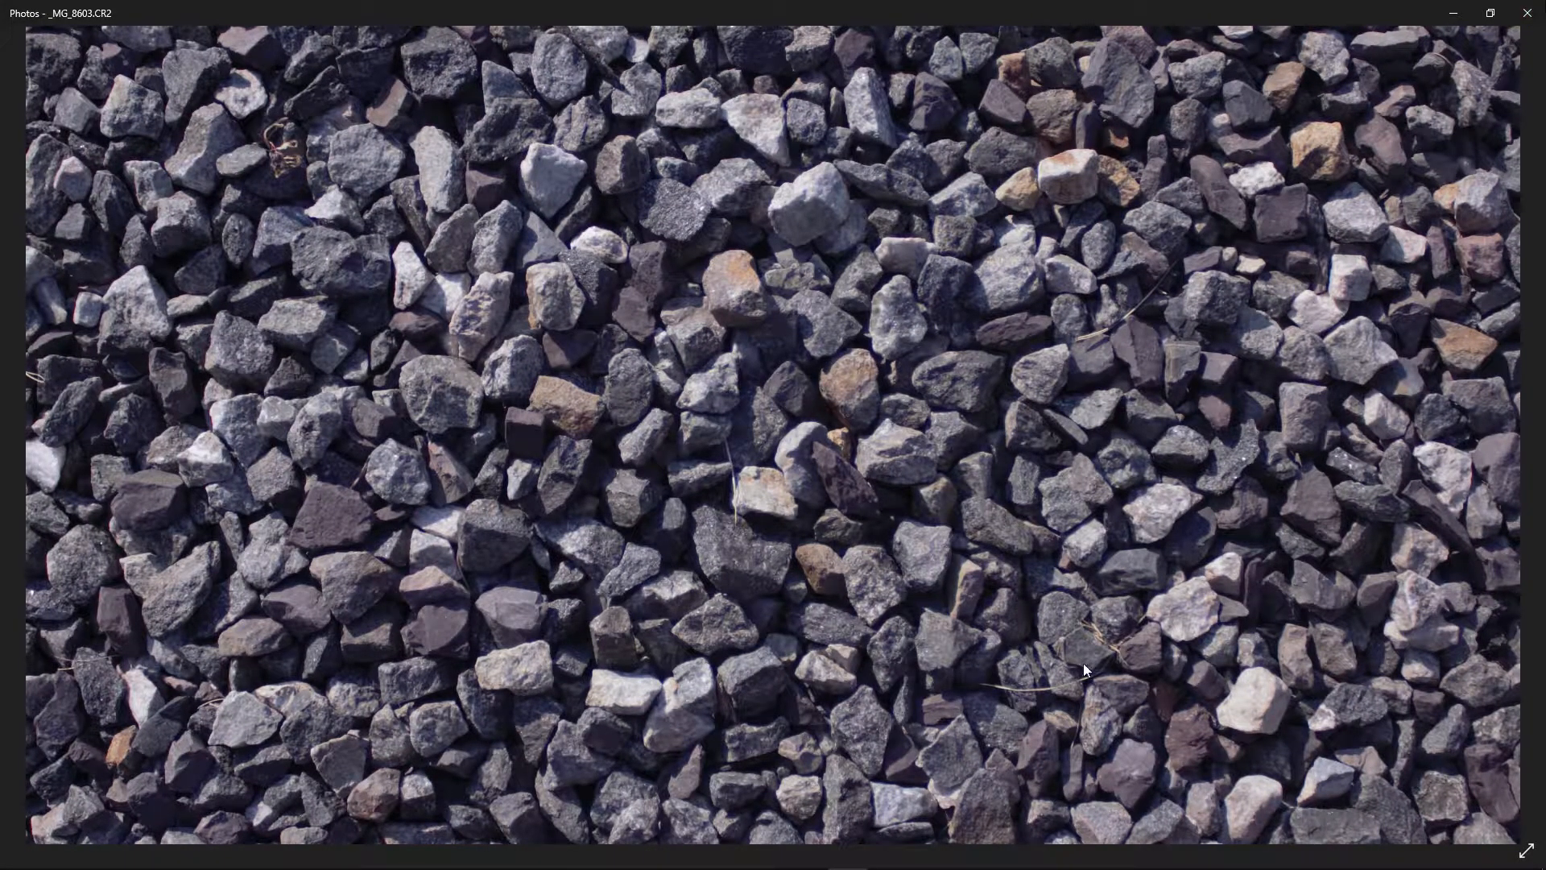
scroll(1085, 667, down, 2)
scroll(1075, 679, down, 3)
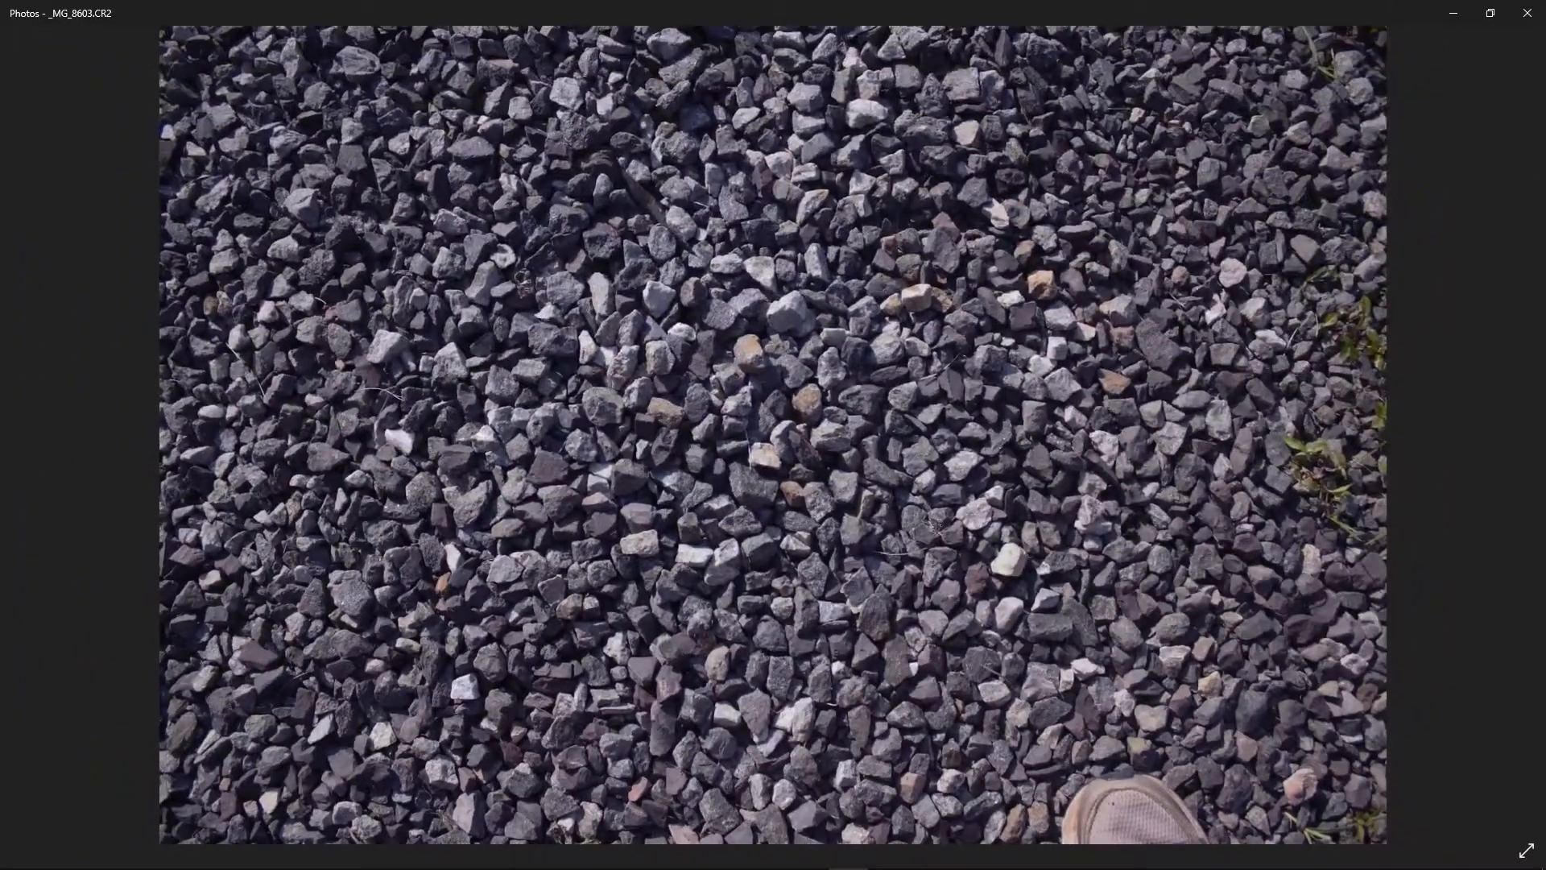
click(1528, 13)
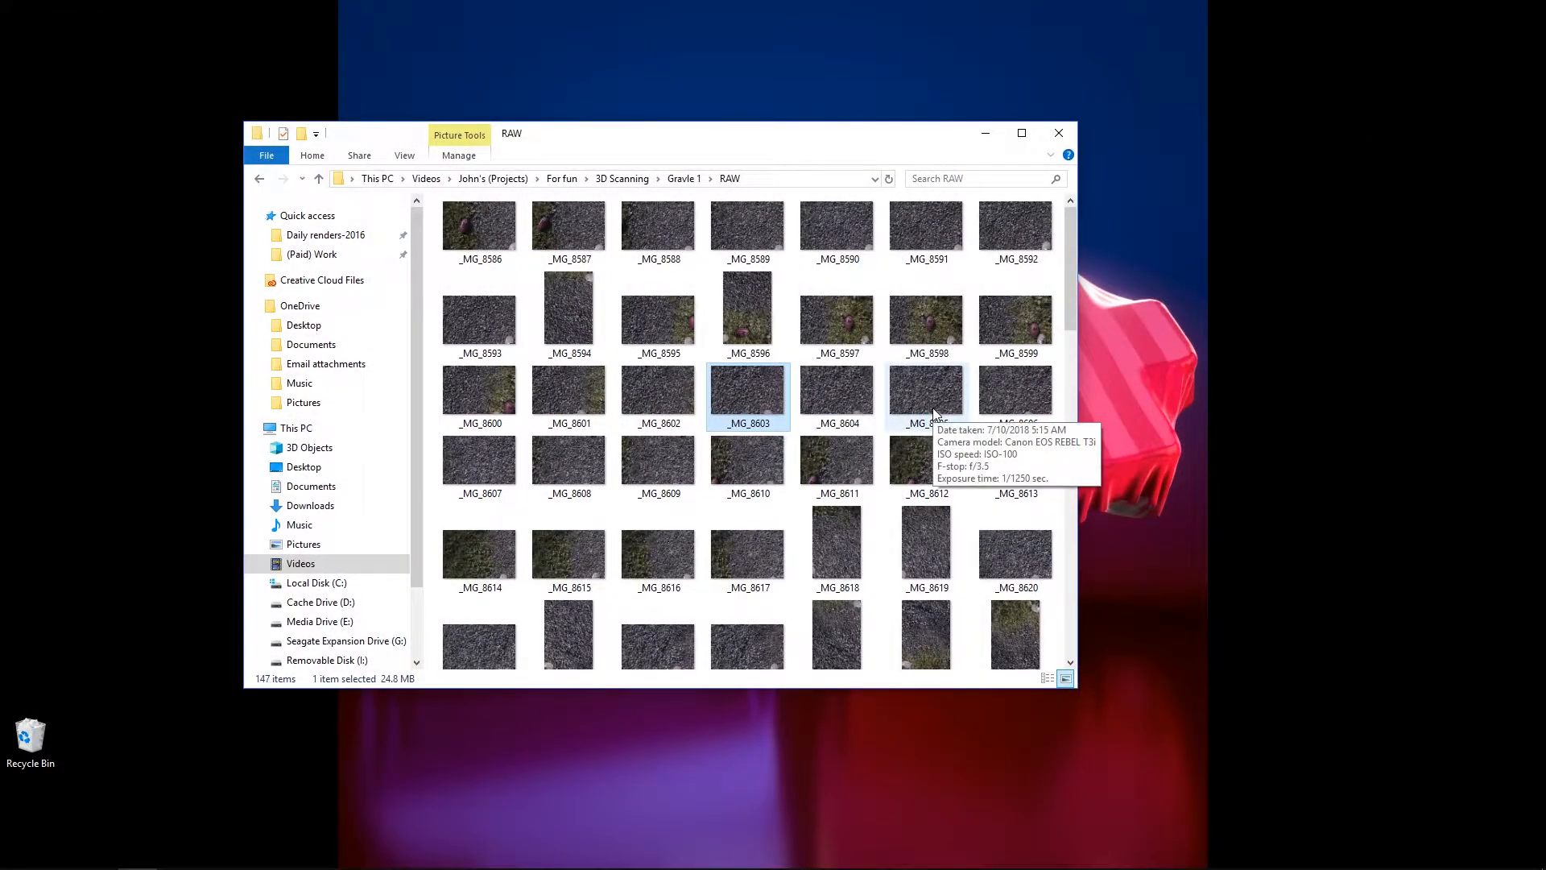
scroll(886, 427, down, 10)
double_click(827, 443)
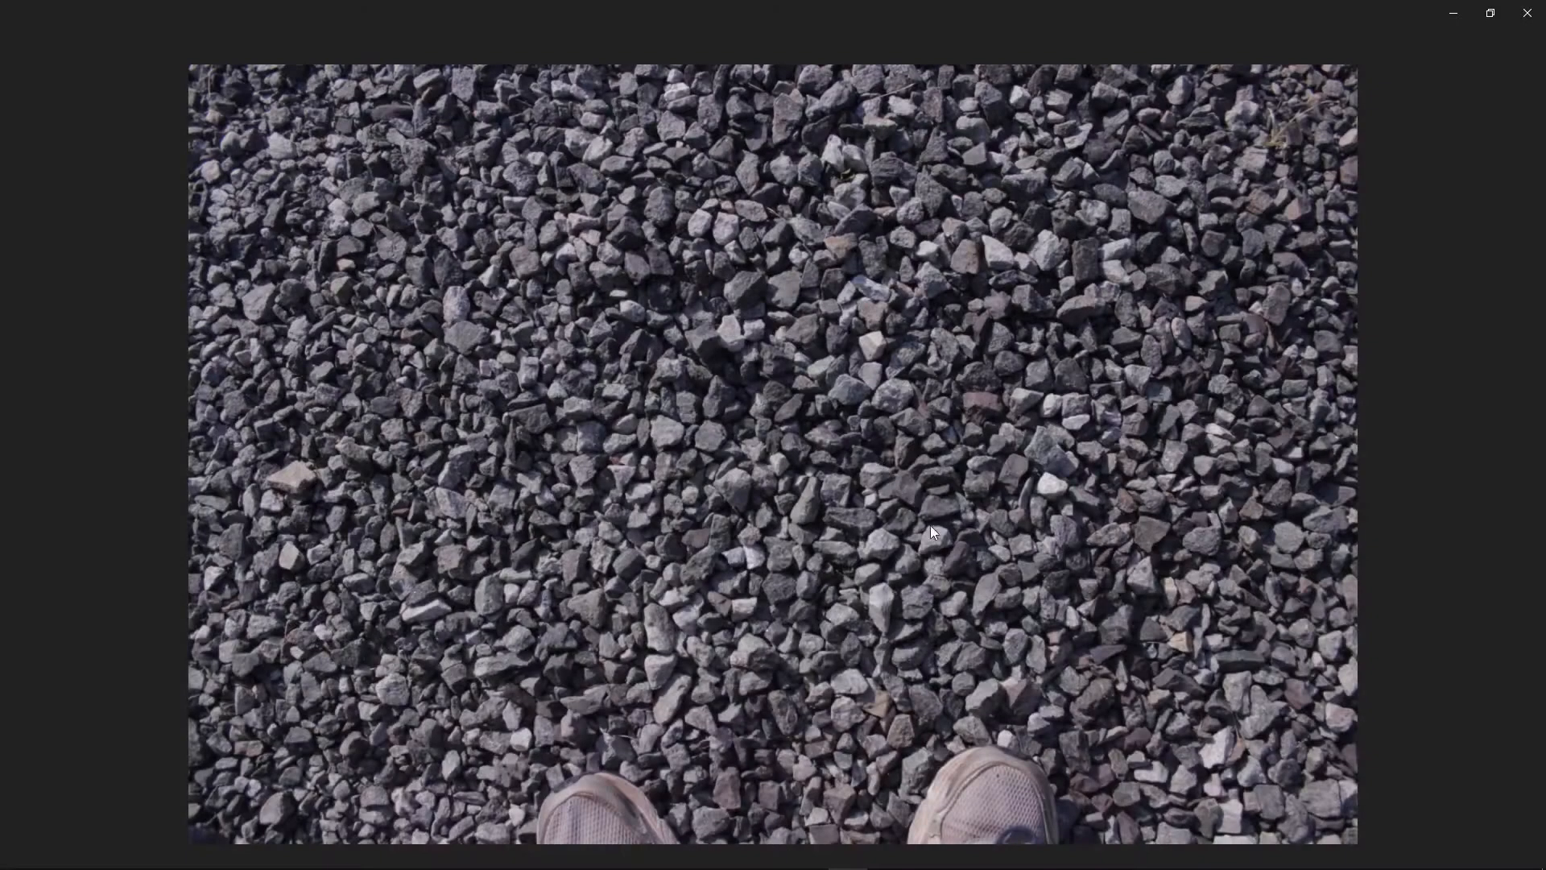
click(1527, 13)
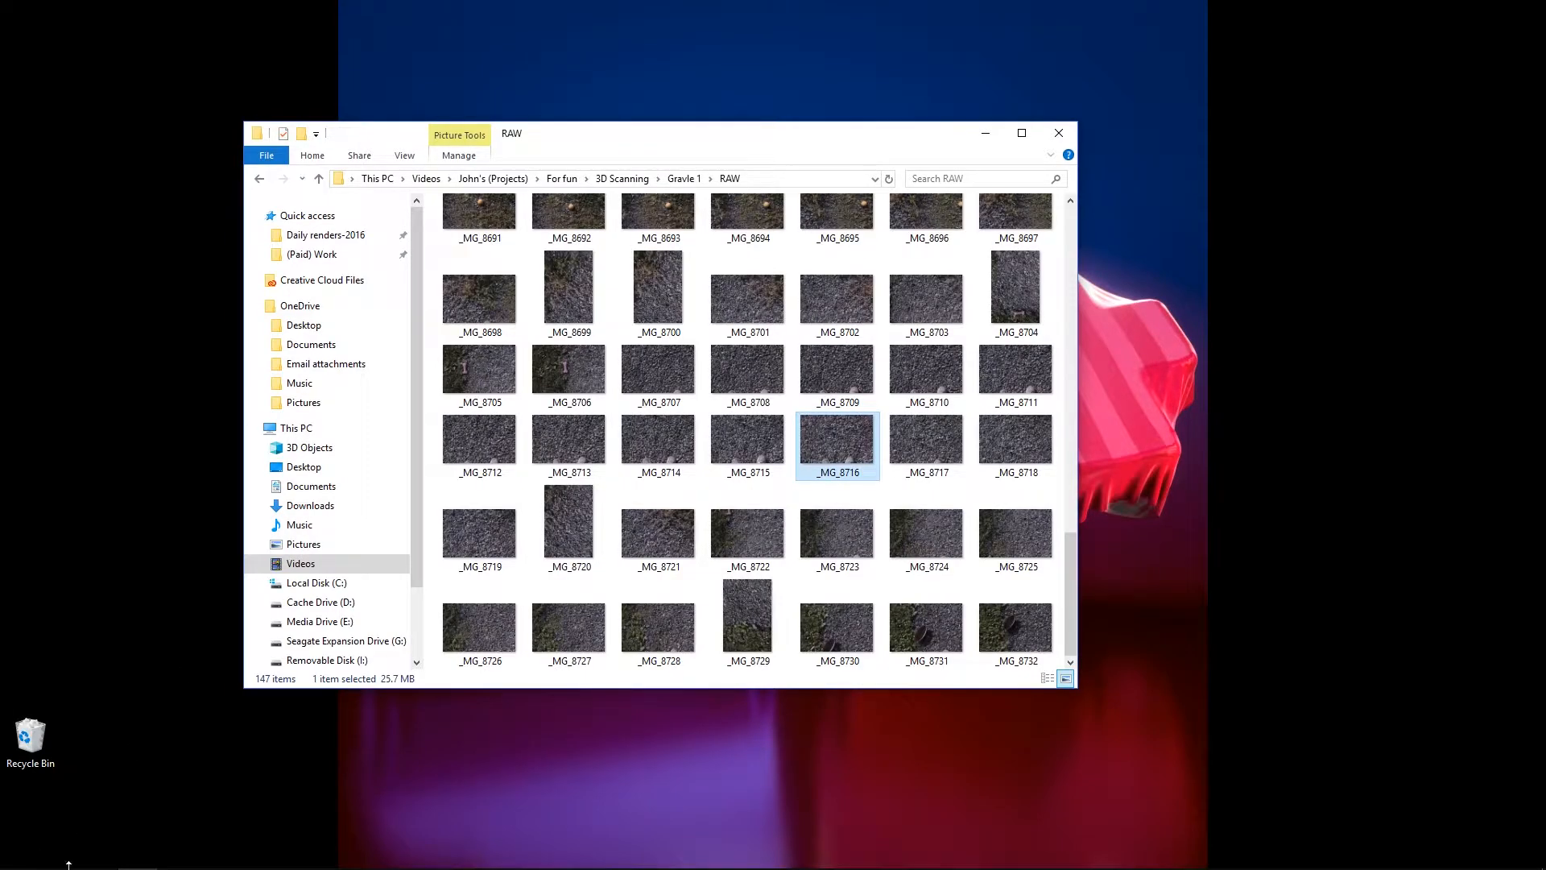
Launch Lightroom CC
click(57, 853)
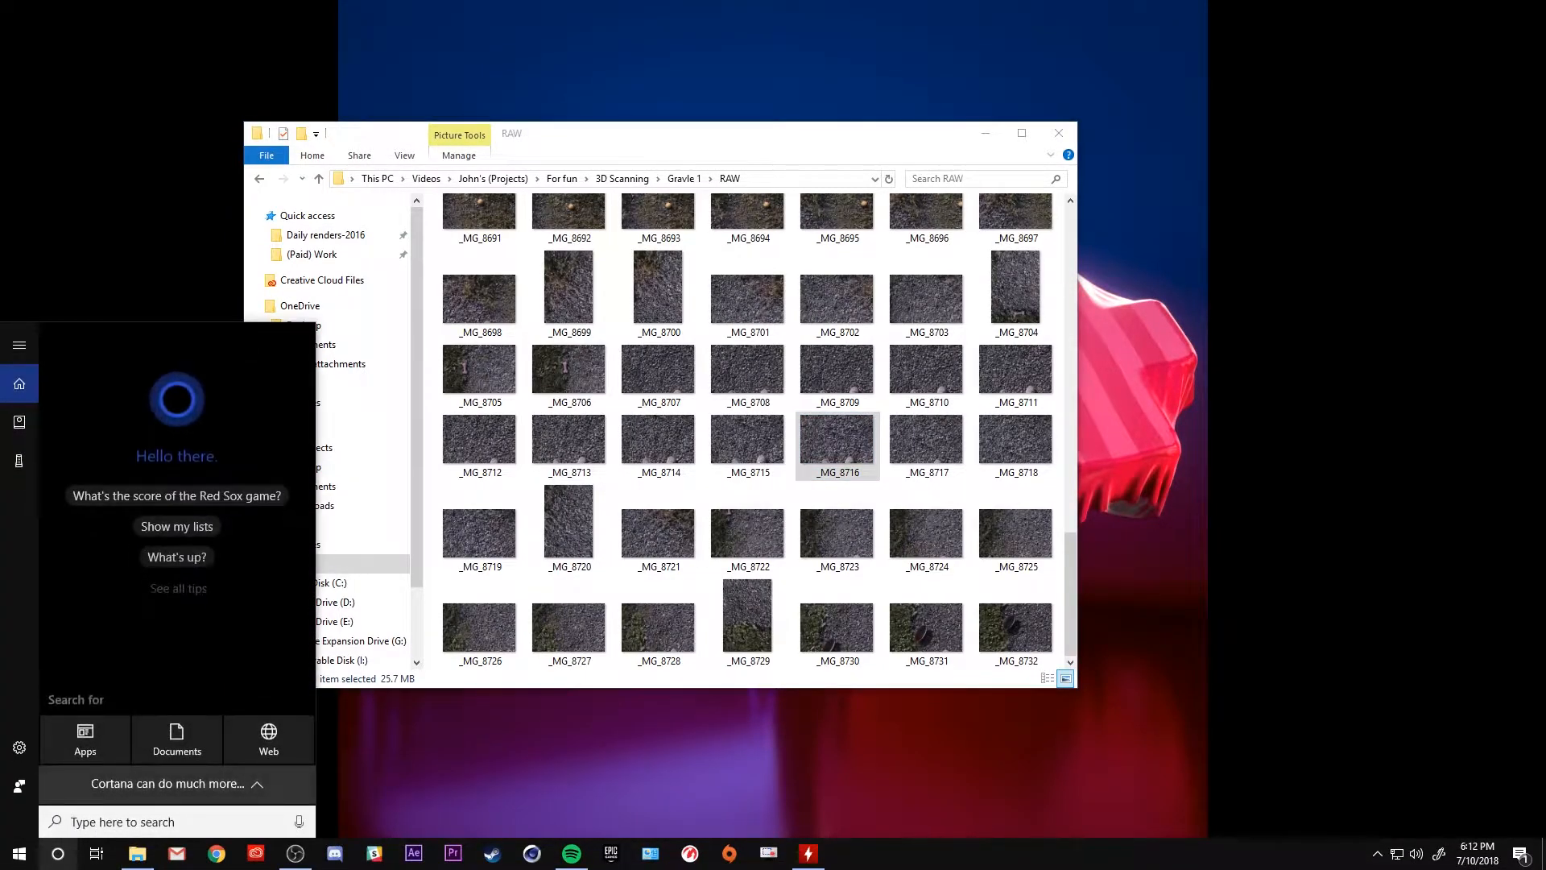
text(light)
key(Return)
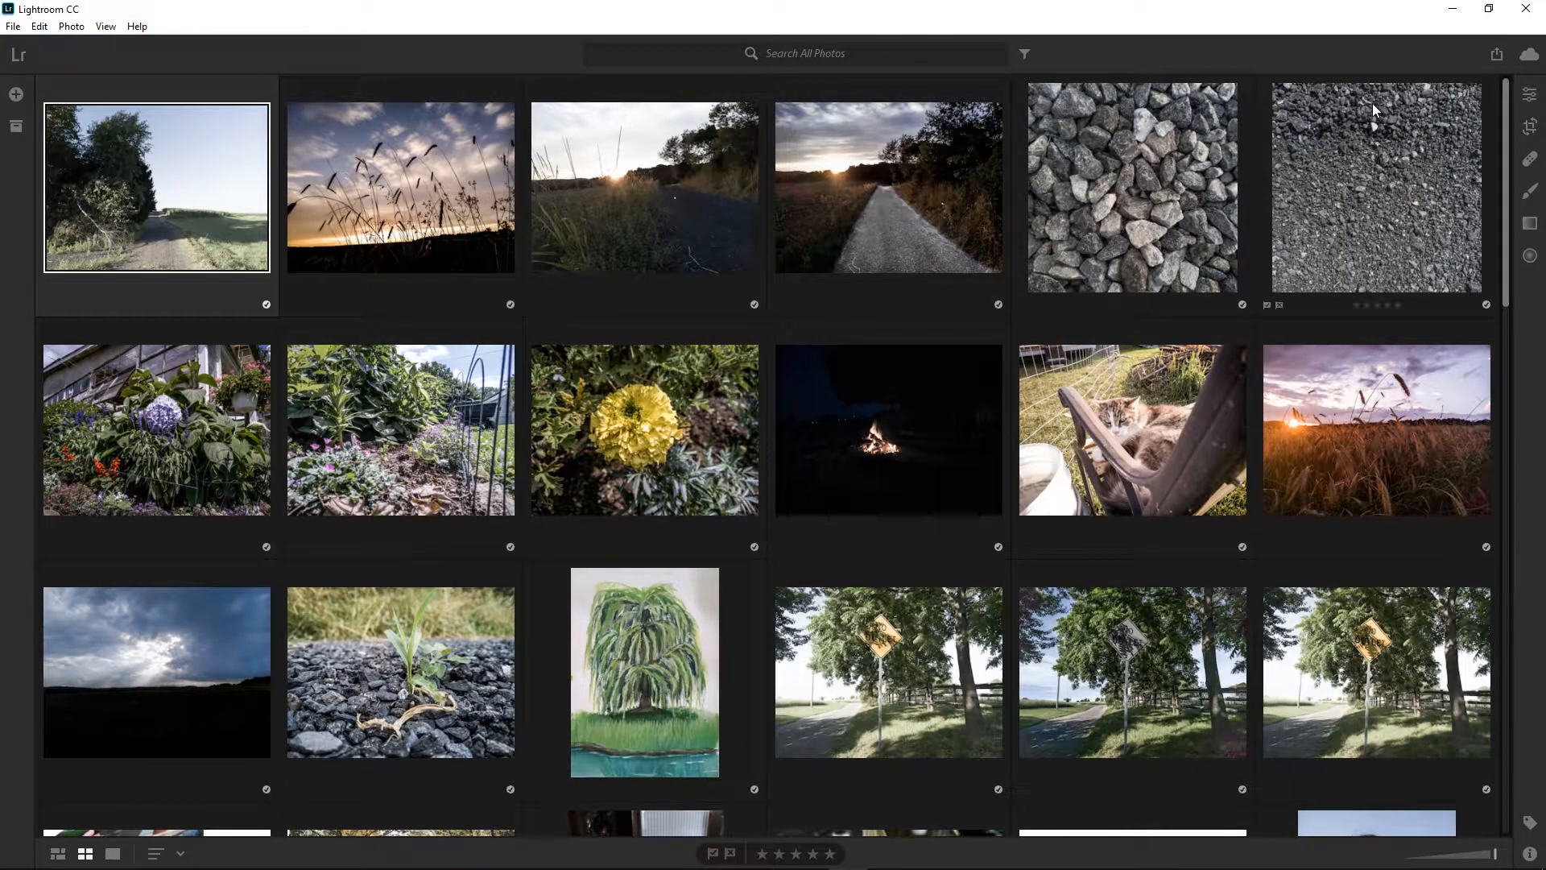
Show the library as a borderless photo grid and open the Gravle 1 album
click(58, 854)
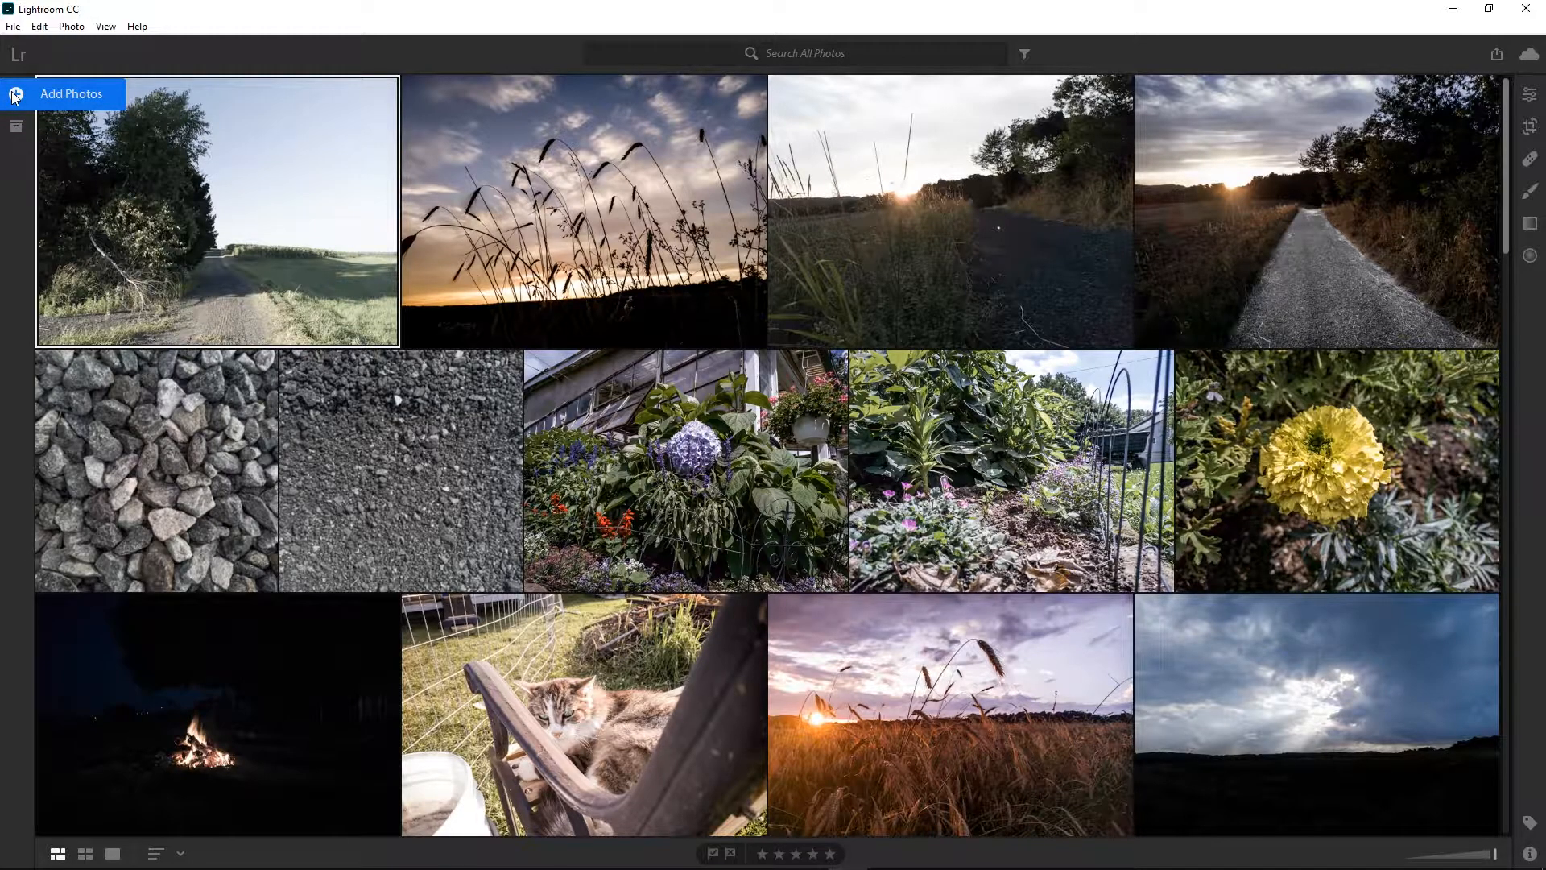
click(16, 129)
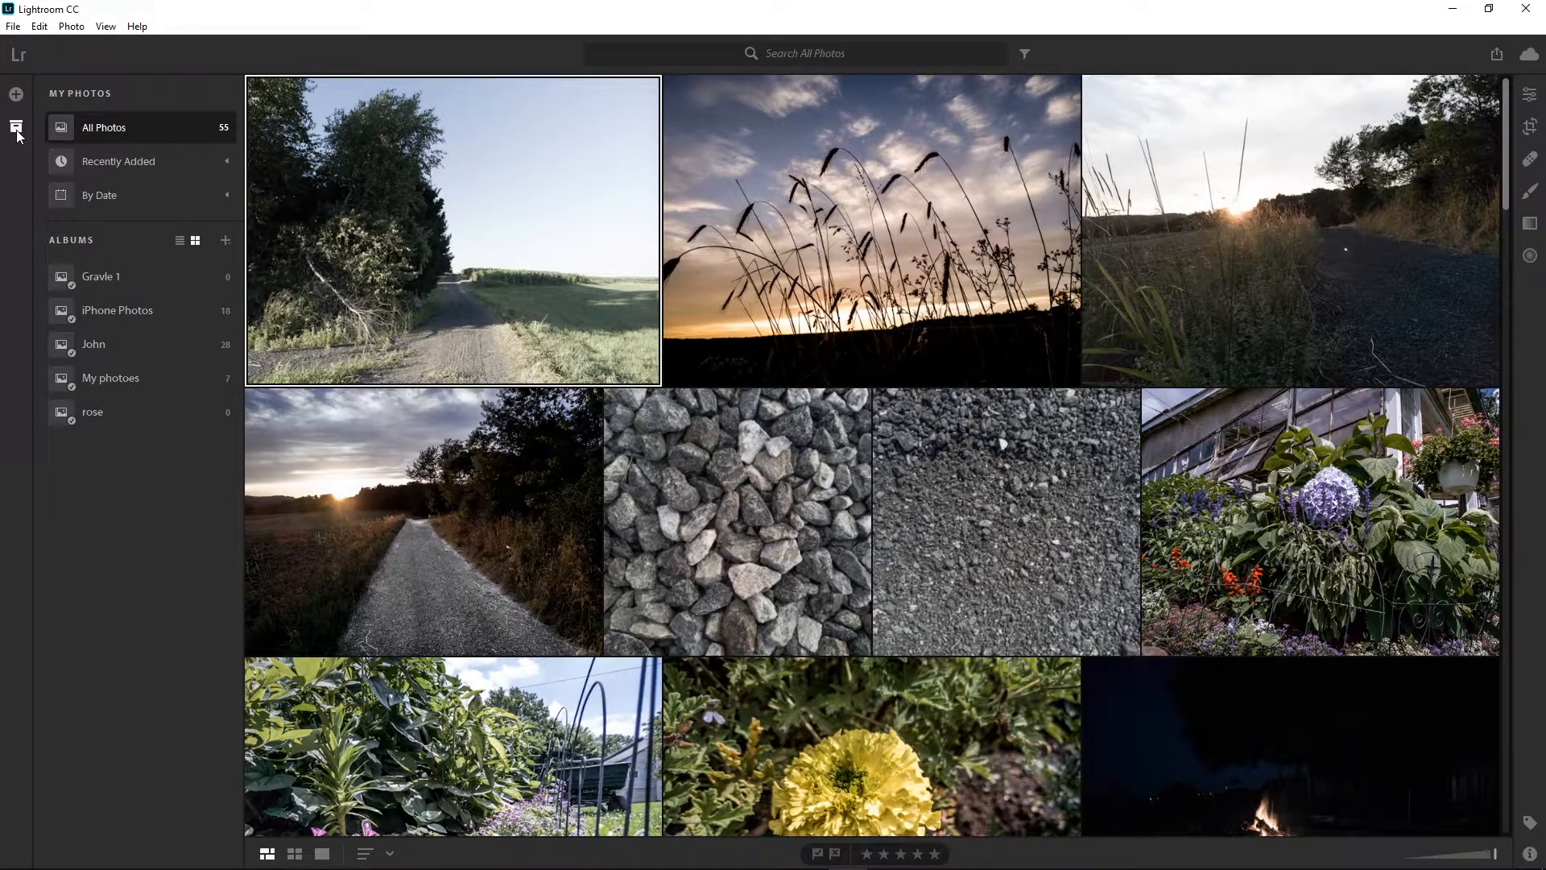
click(109, 277)
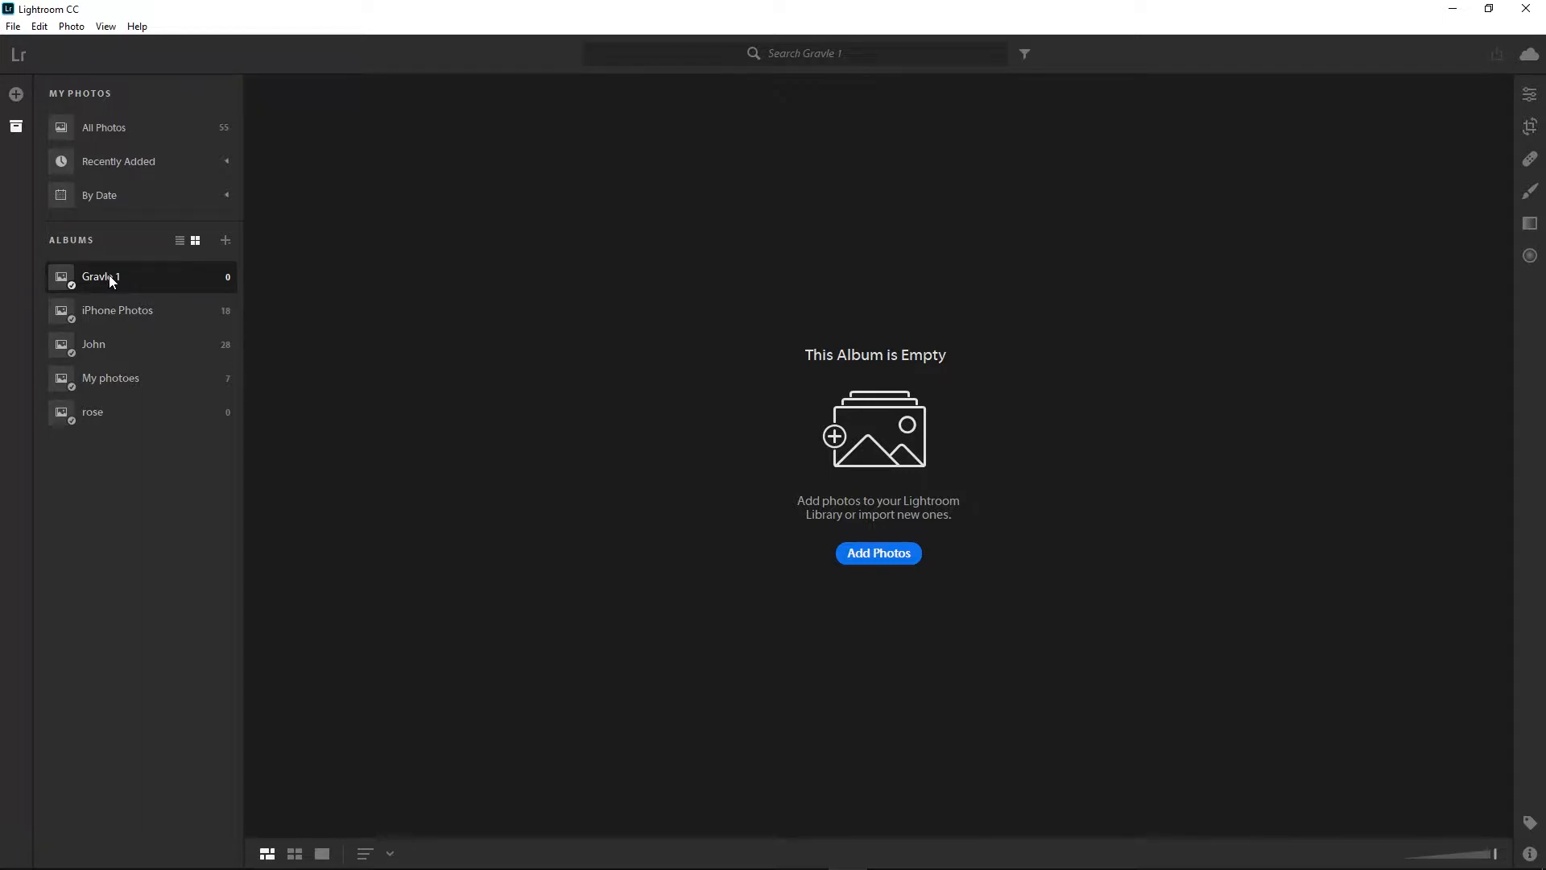
right_click(101, 474)
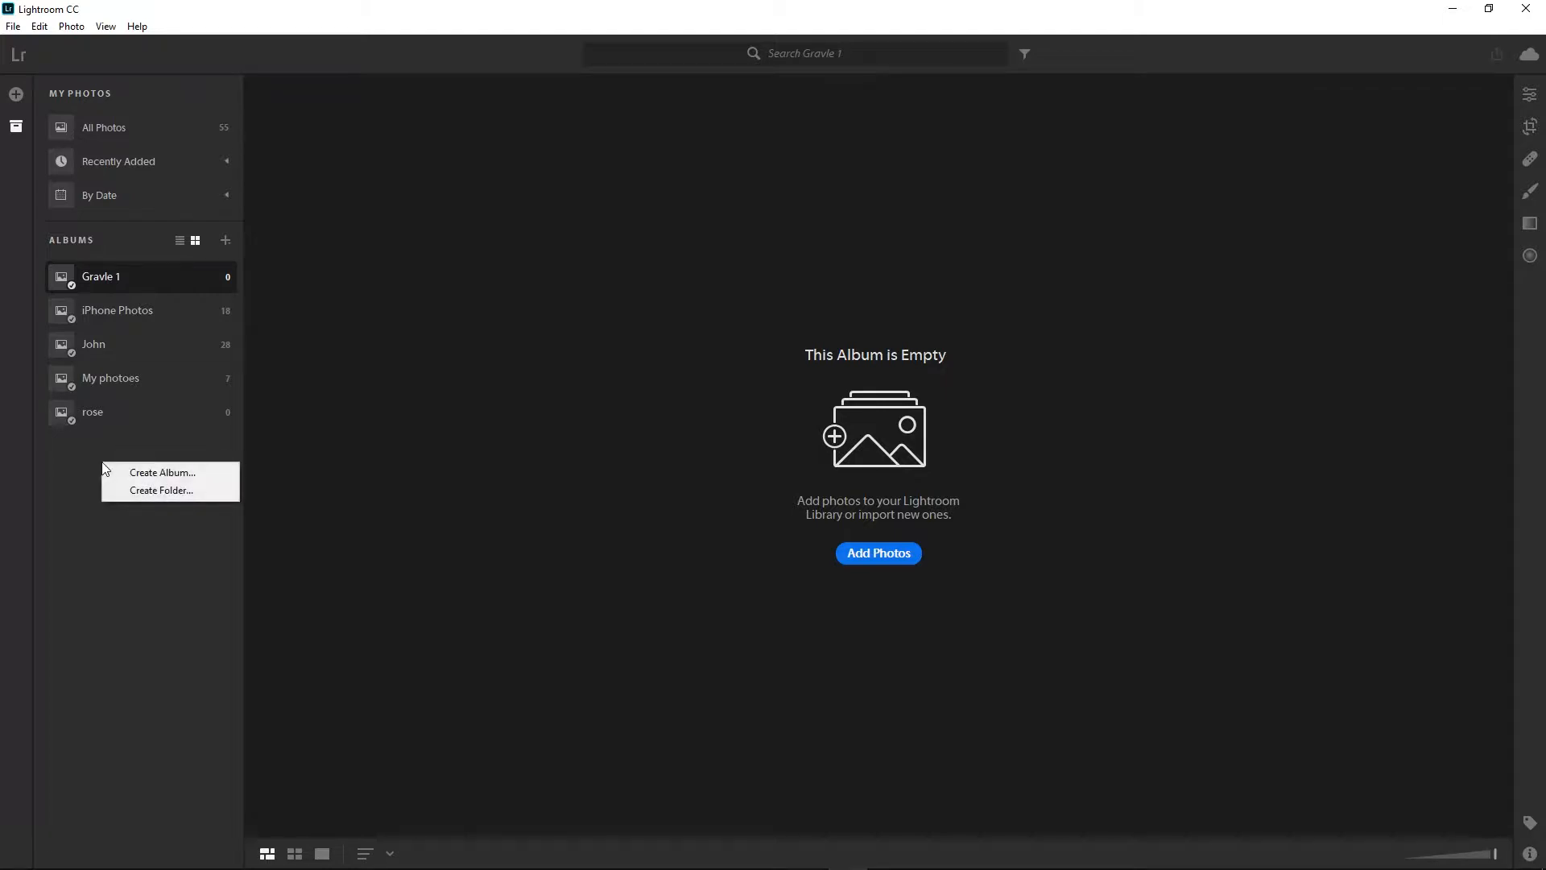
click(148, 474)
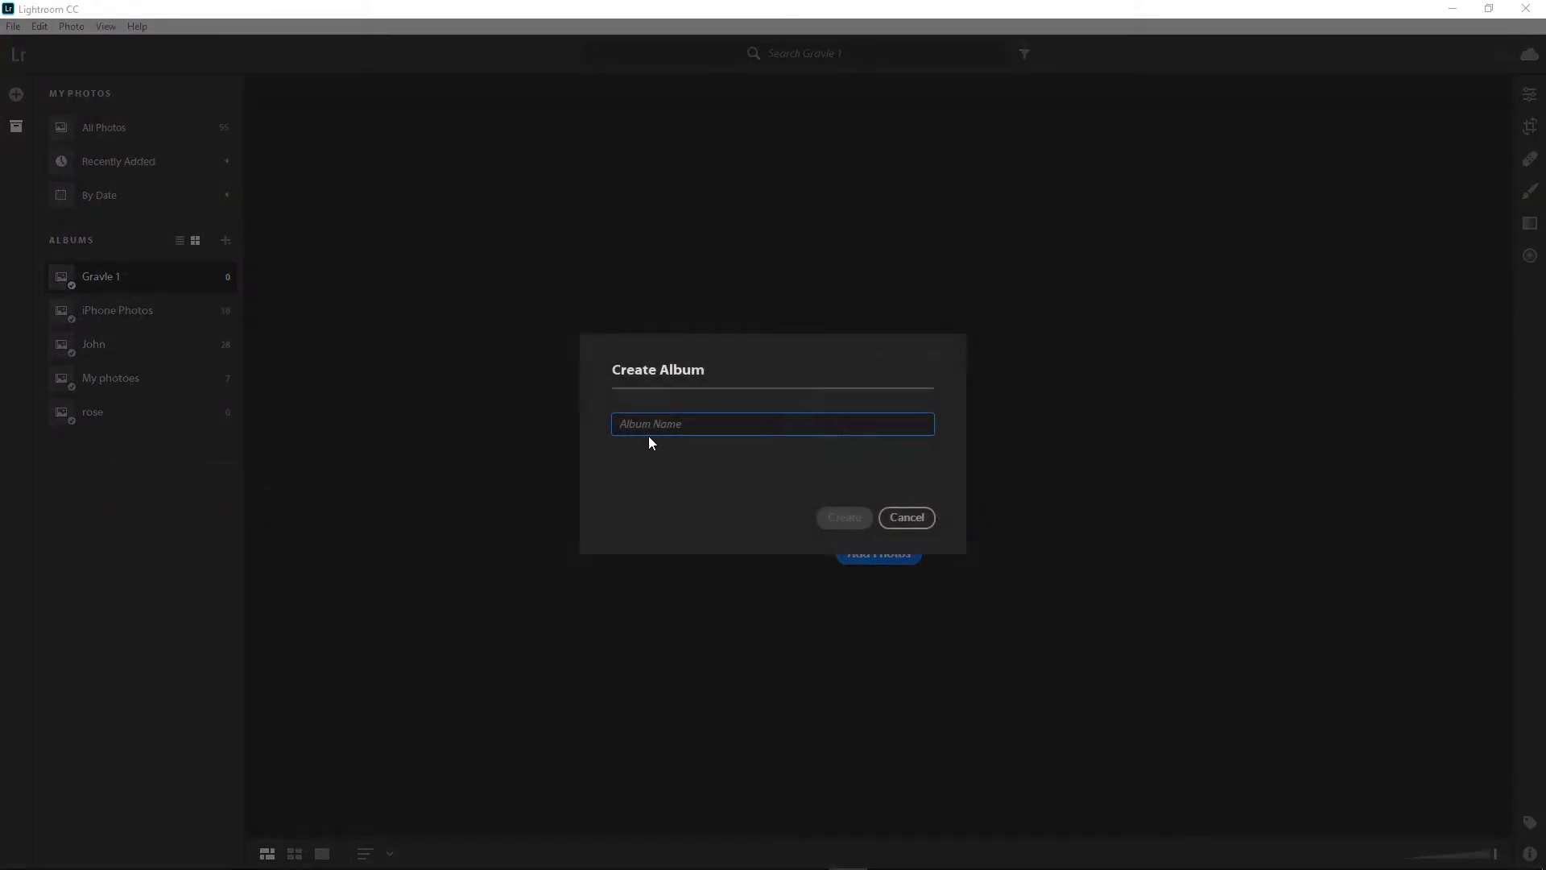
click(923, 517)
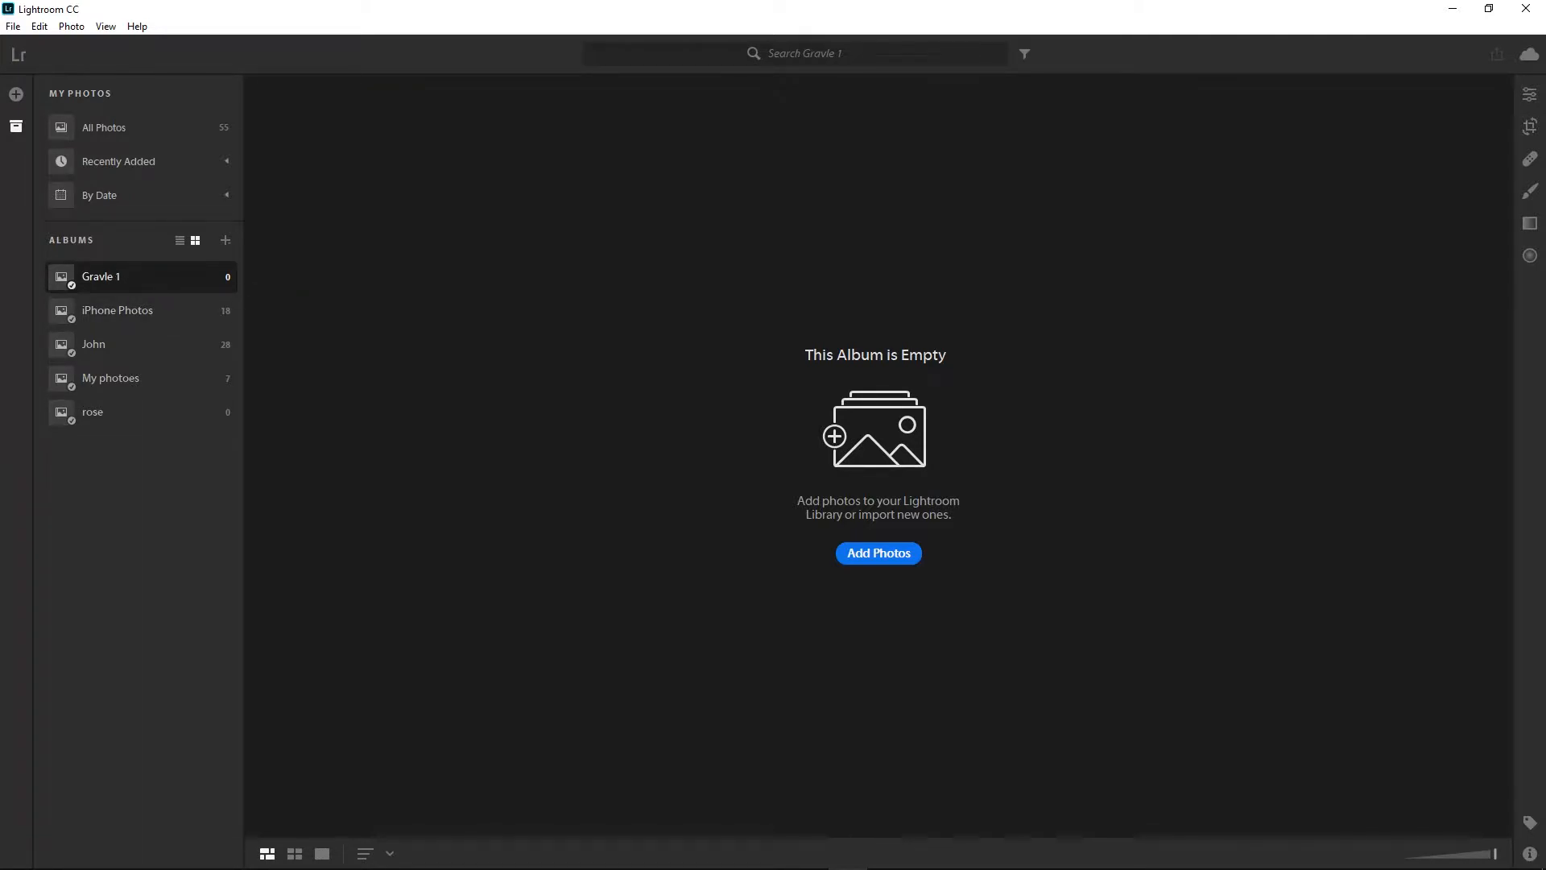
Copy the RAW folder's path from File Explorer and use it as the location for adding photos to the Gravle 1 album
key(alt+Tab)
click(768, 178)
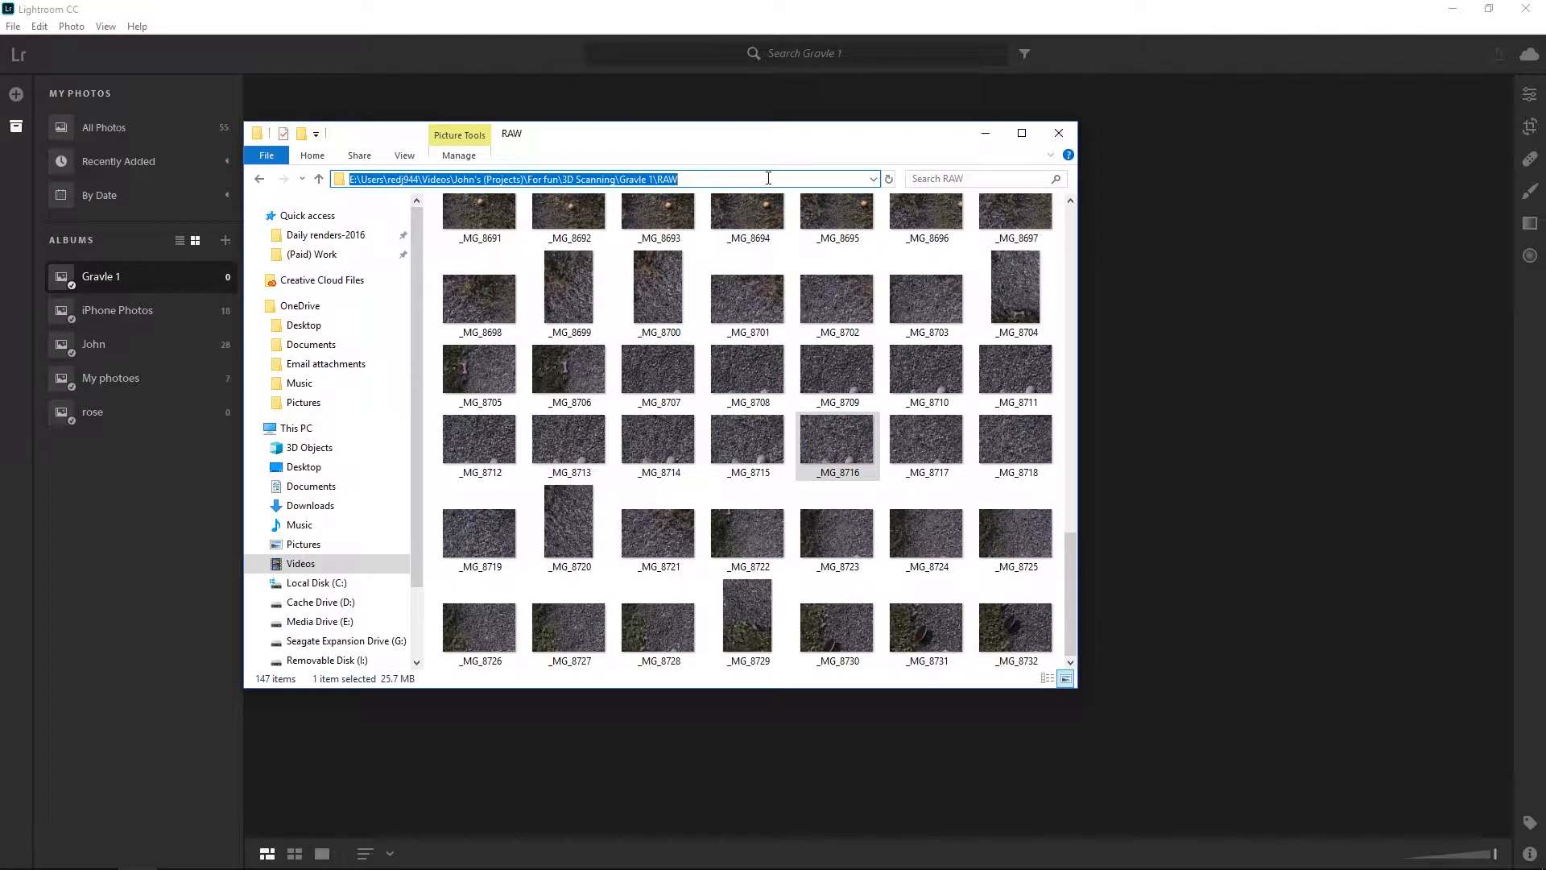
click(1284, 265)
click(877, 554)
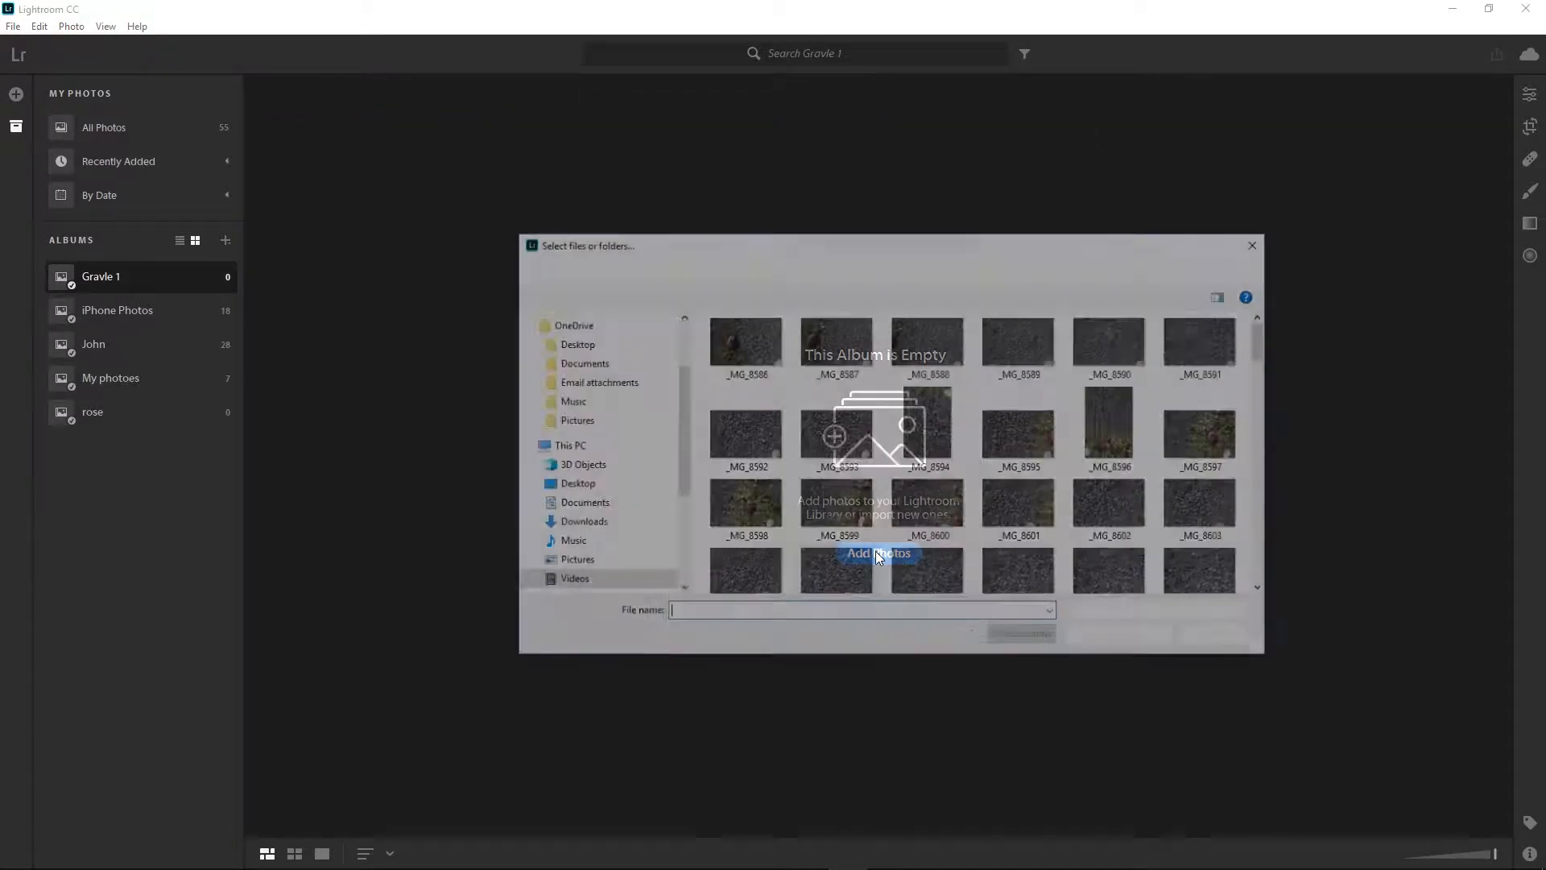
click(1037, 268)
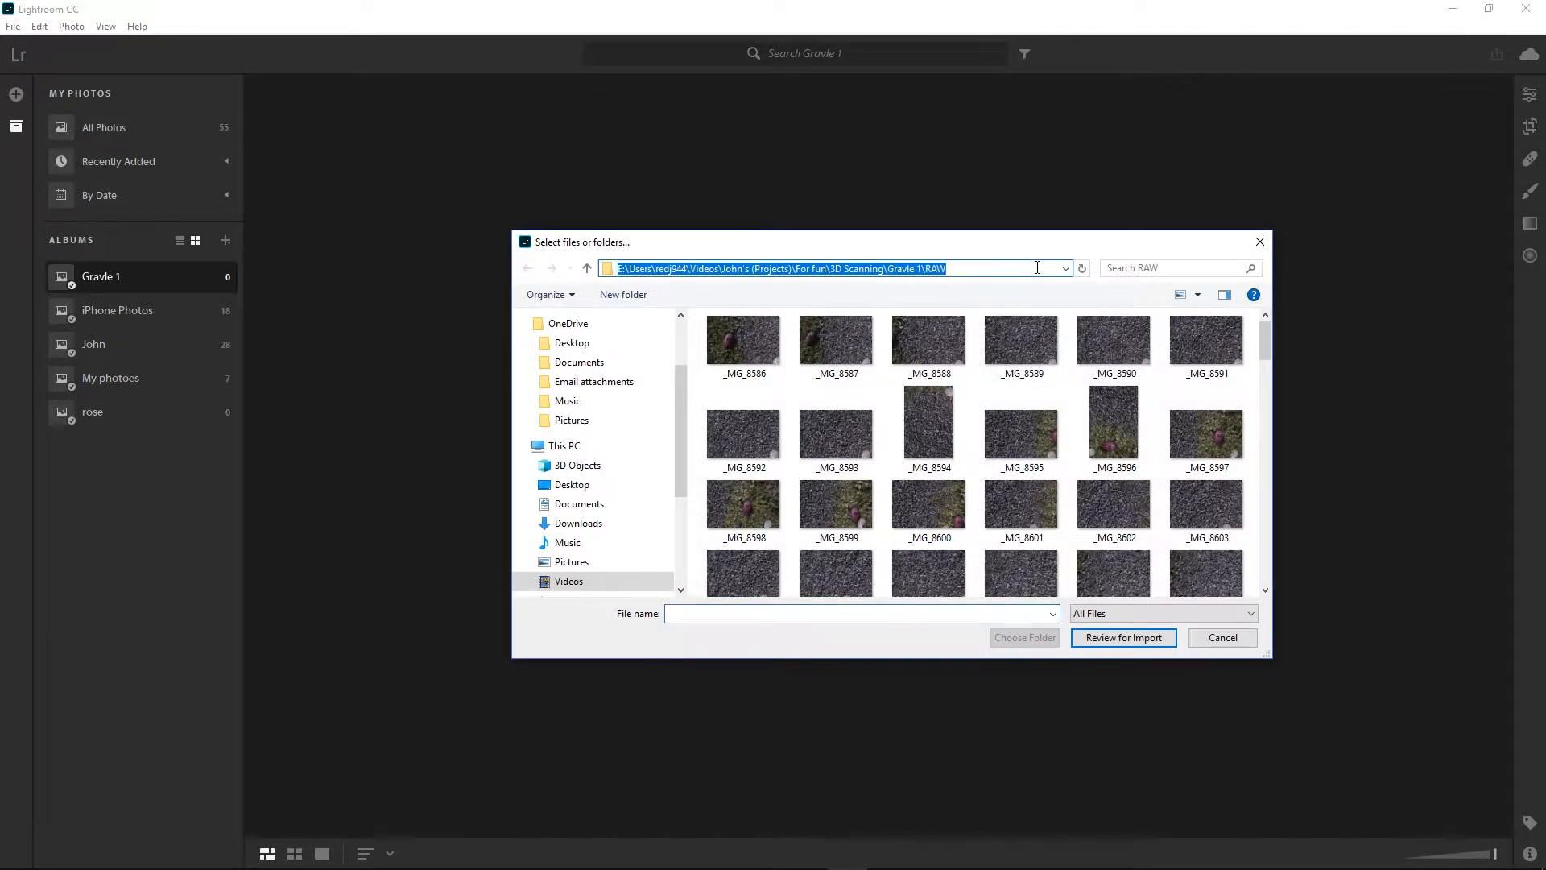
key(Return)
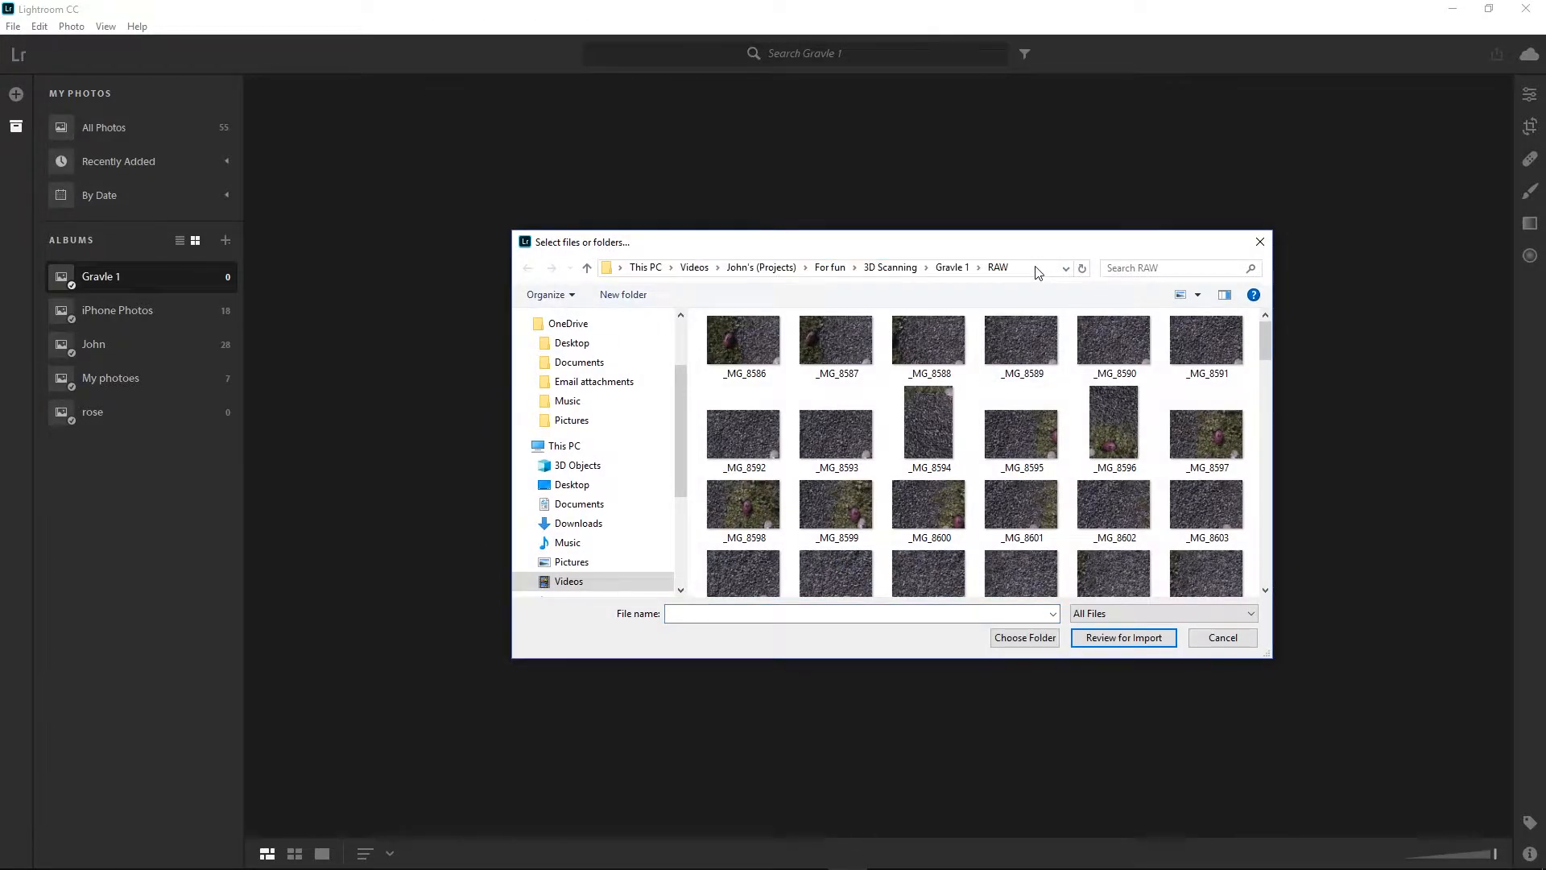
Select all the photos from _MG_8586 through _MG_8732 and send them to the import review
click(746, 326)
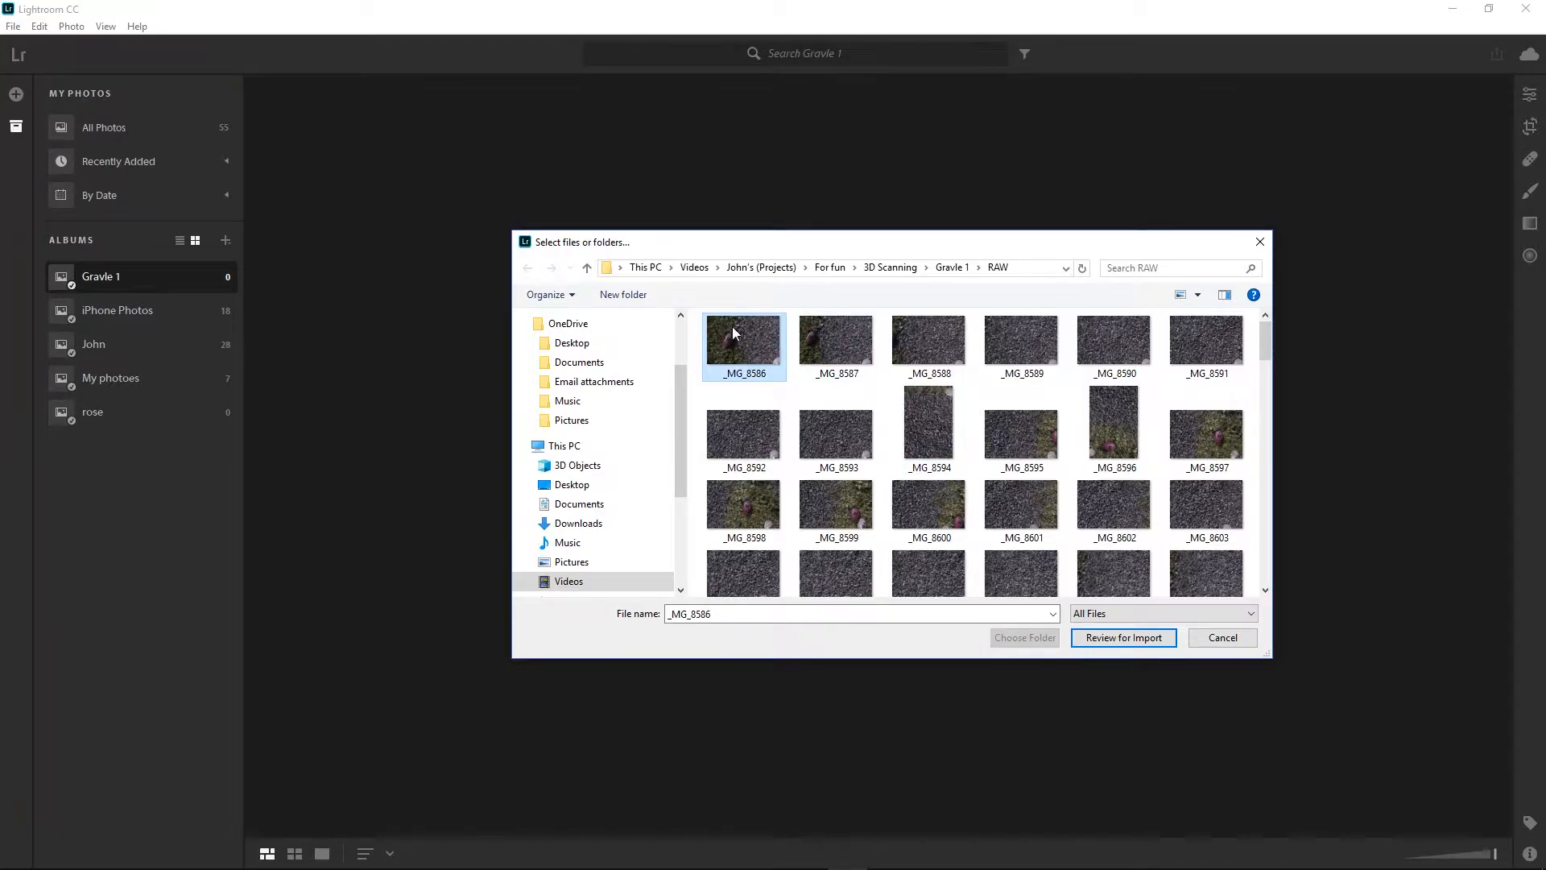
scroll(1209, 418, down, 15)
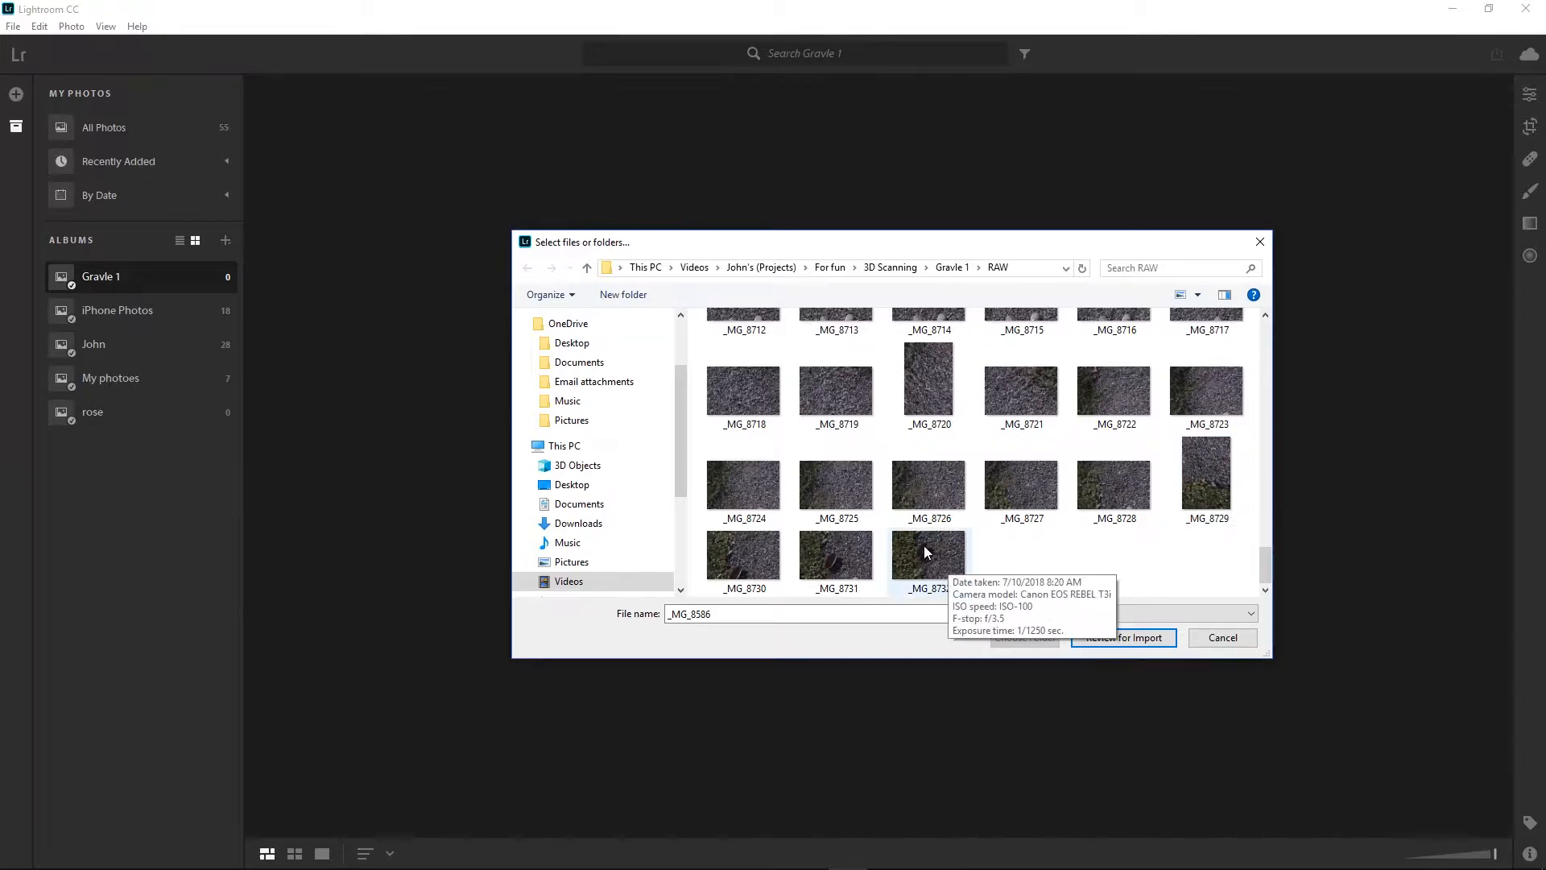
shift+click(925, 546)
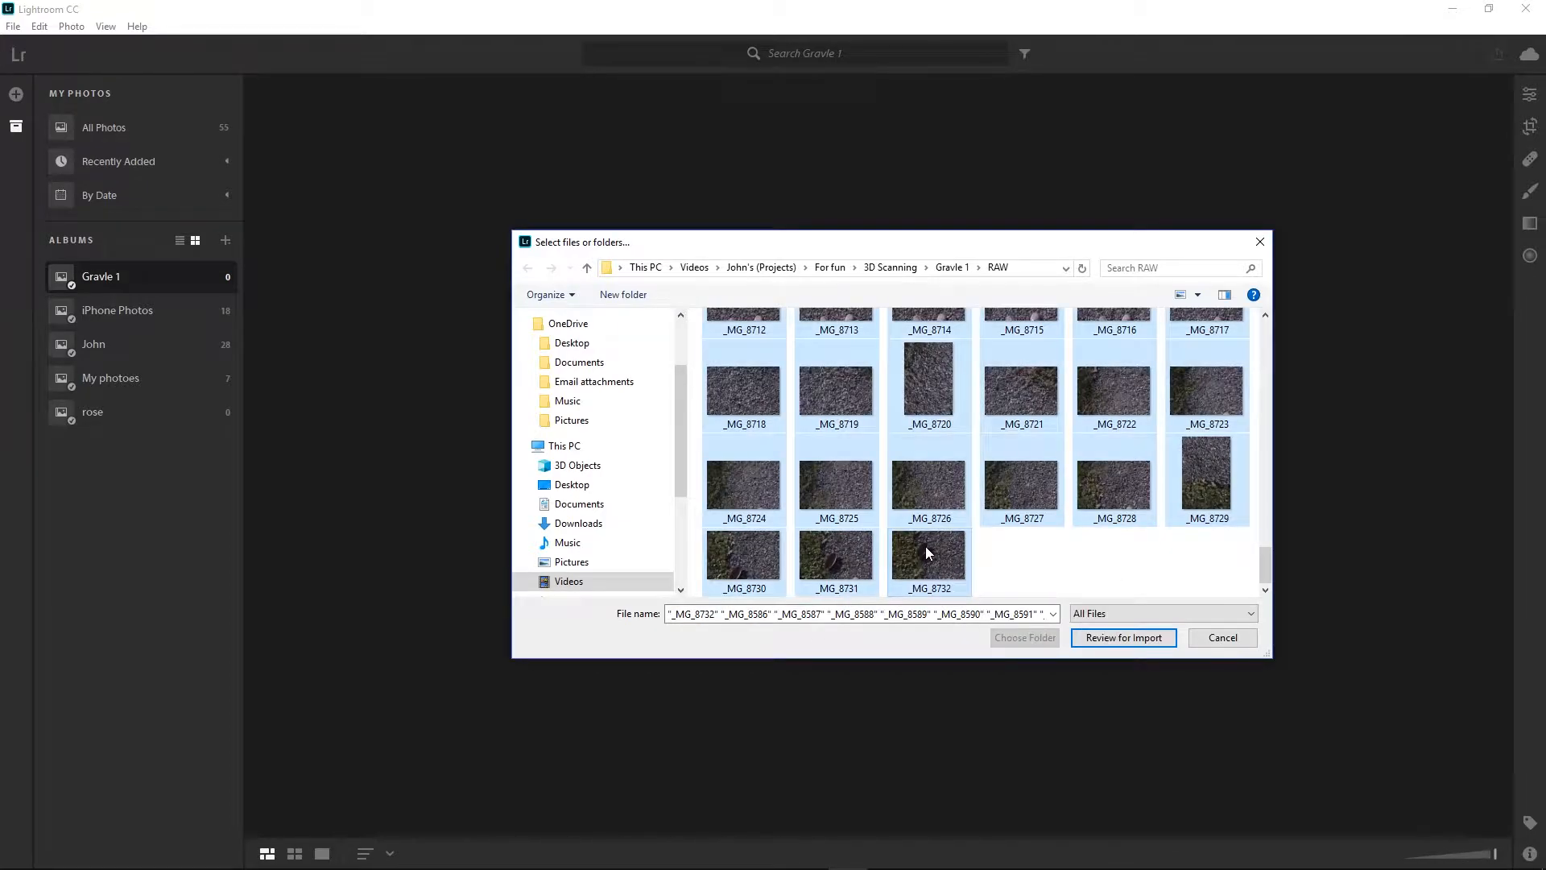
click(1109, 640)
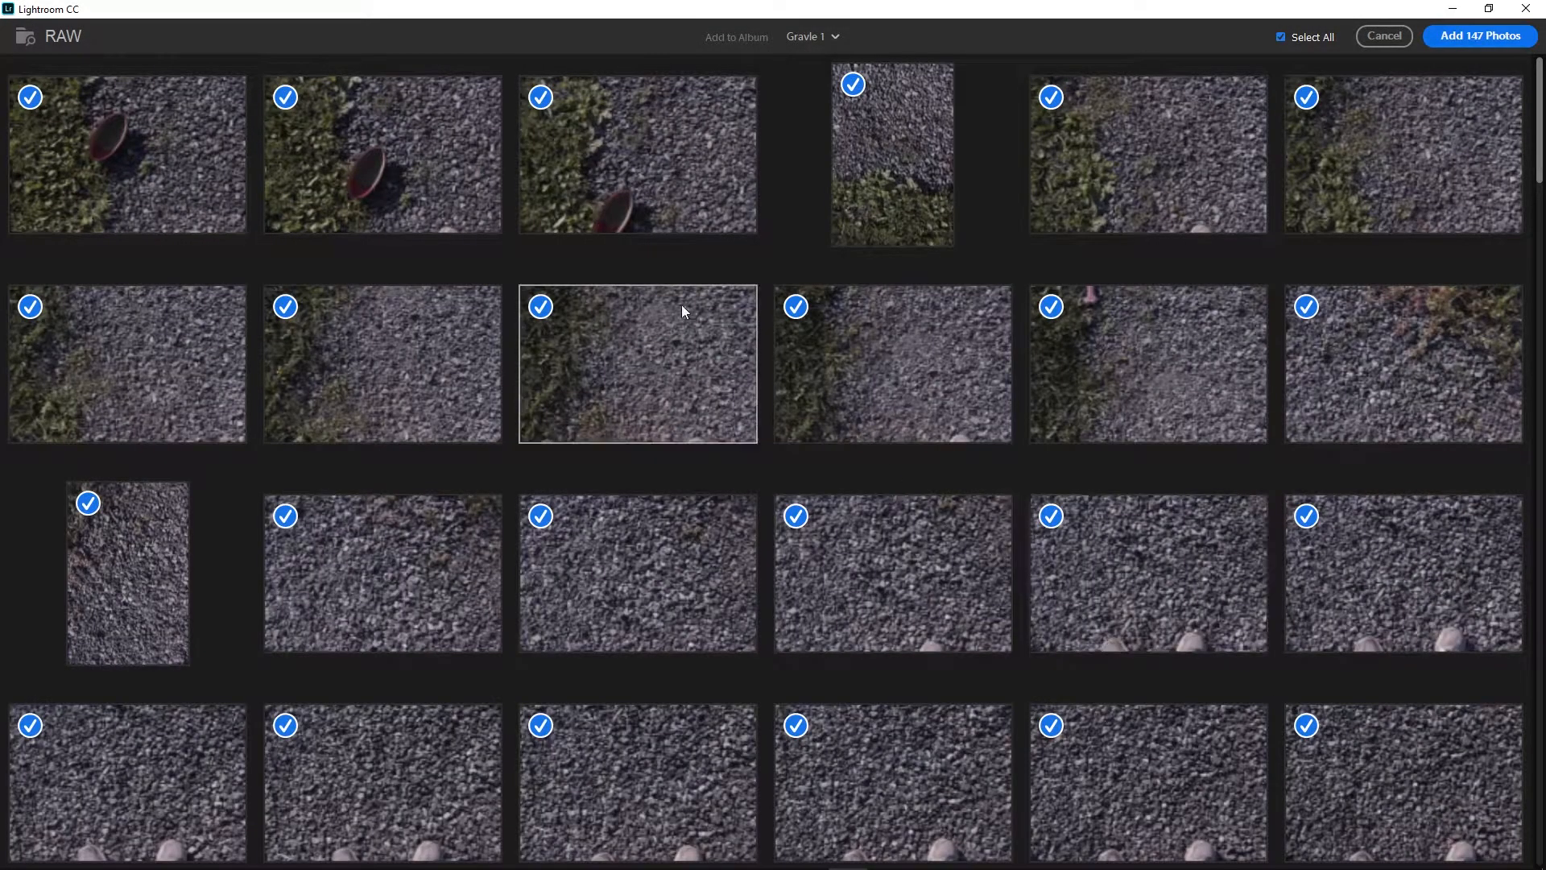
Look through the checked photos in the import review and add all 147 to the Gravle 1 album
scroll(1297, 255, down, 10)
scroll(1050, 414, down, 10)
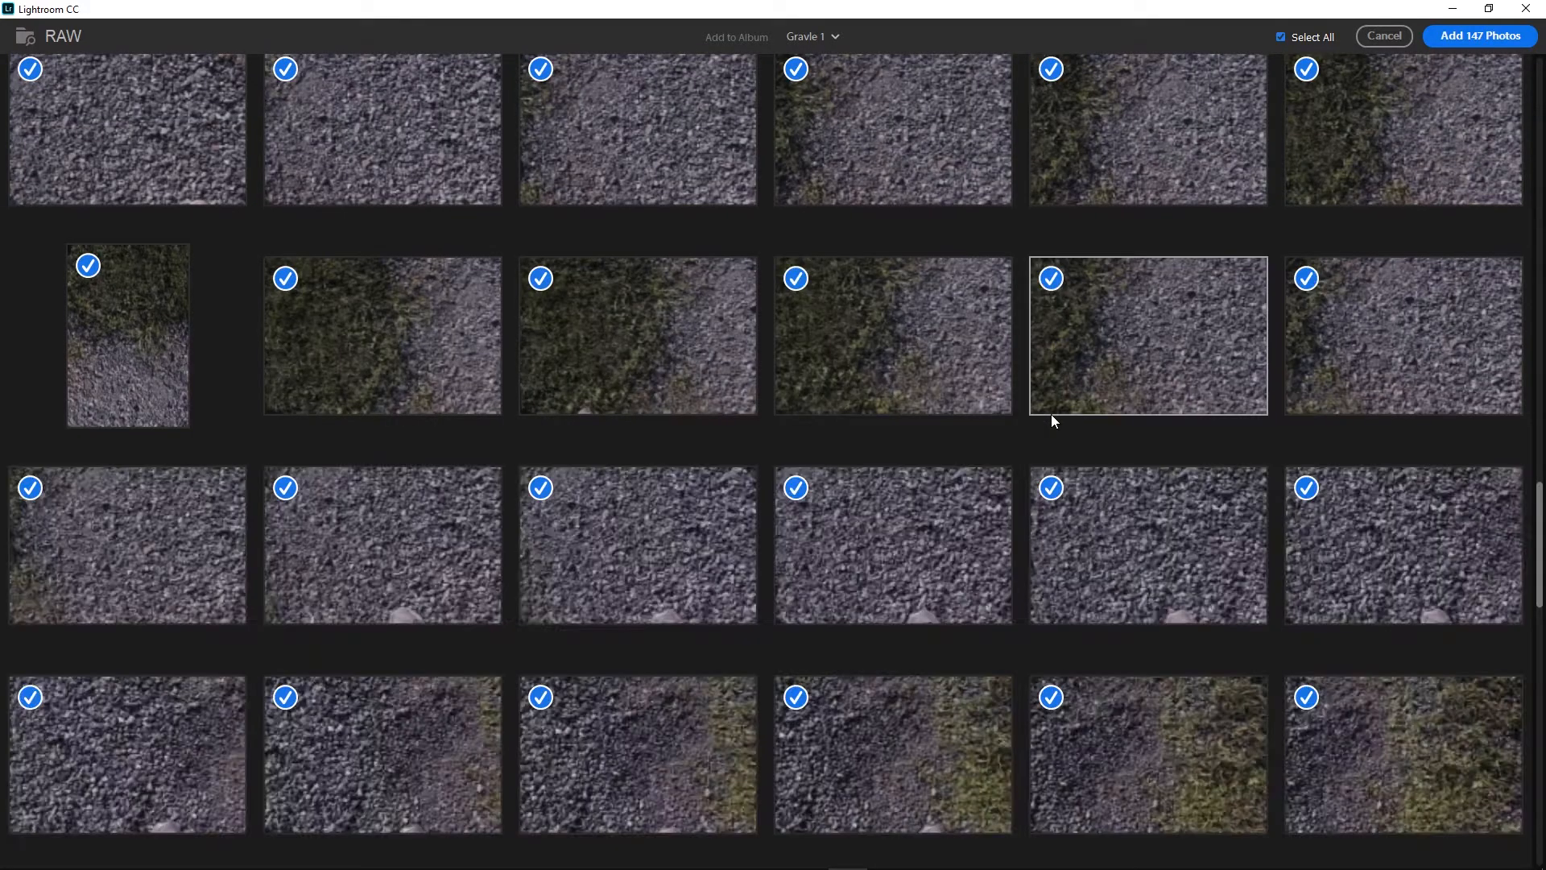
scroll(1051, 419, down, 5)
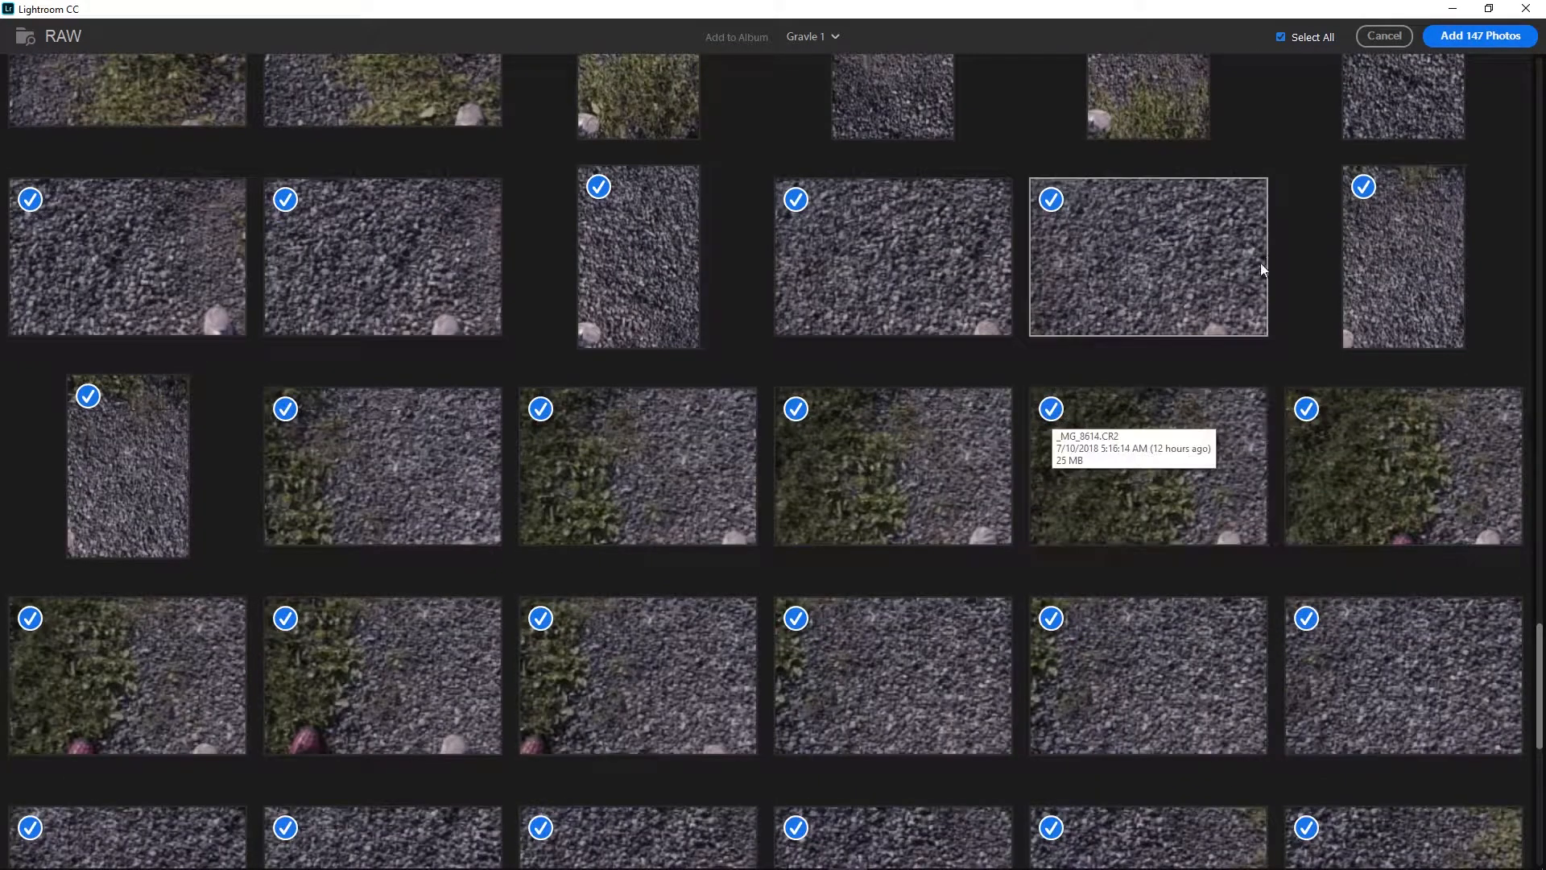
scroll(1115, 427, down, 5)
scroll(1112, 428, down, 3)
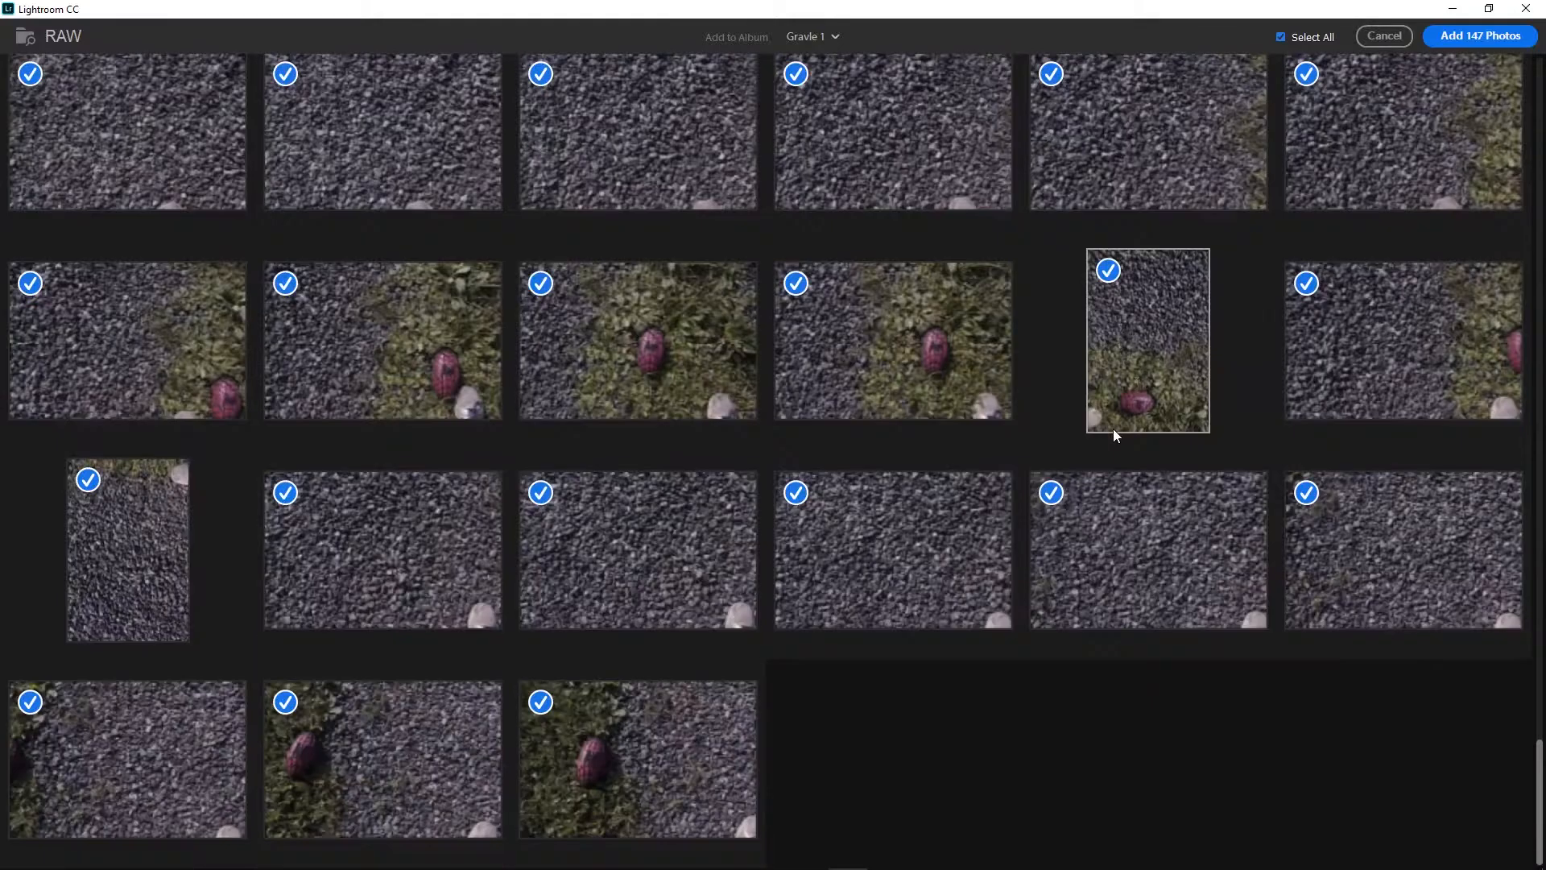
click(1486, 36)
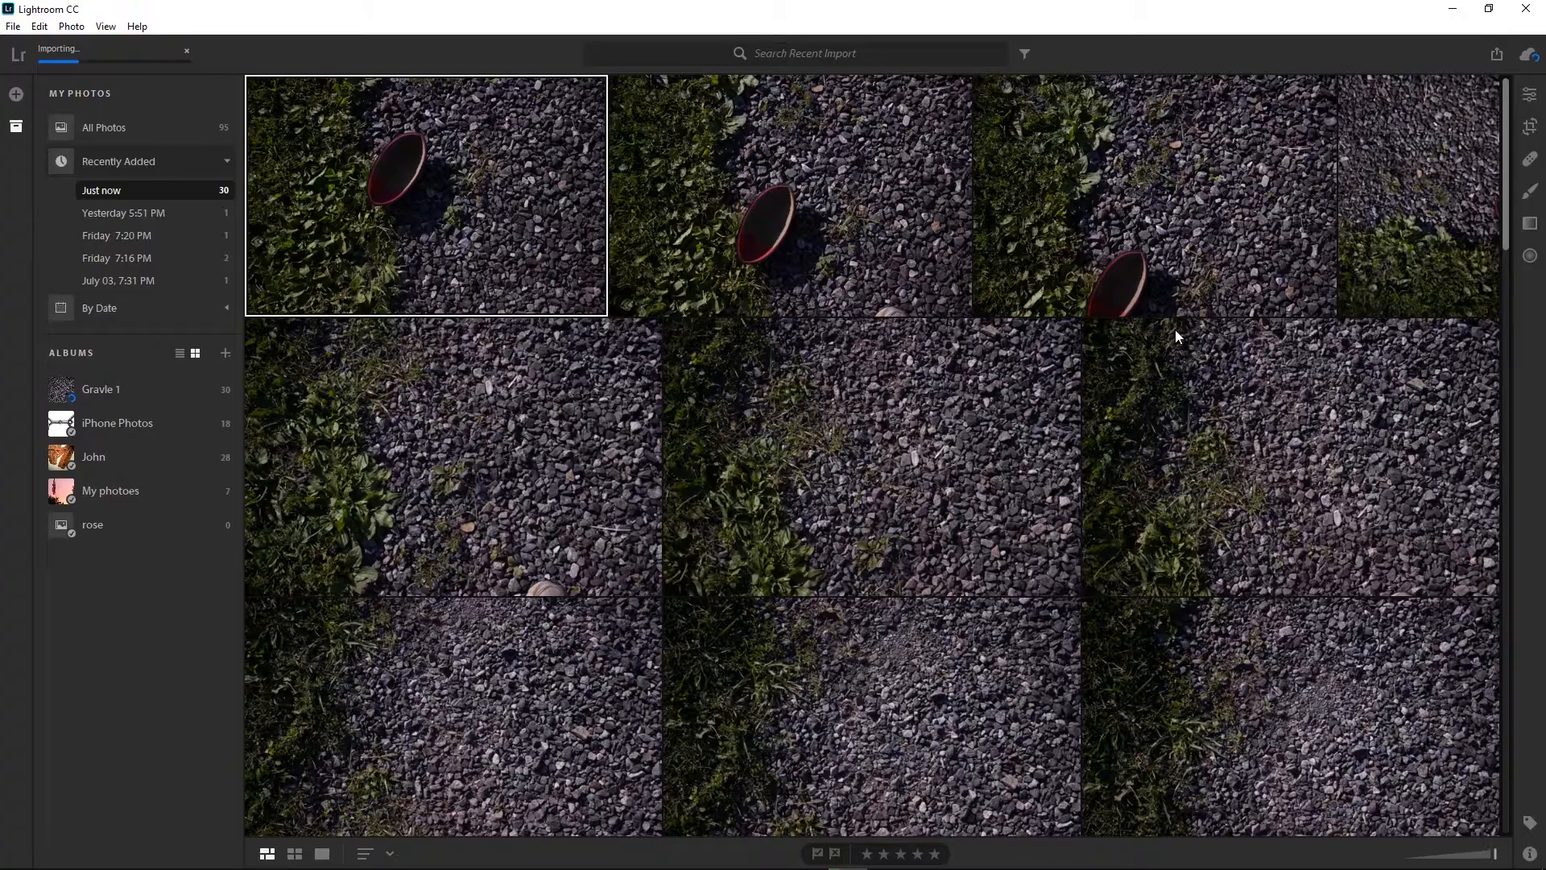
Browse the imported gravel photos, open the first one in the single-photo view and display its editing controls
scroll(1176, 330, down, 8)
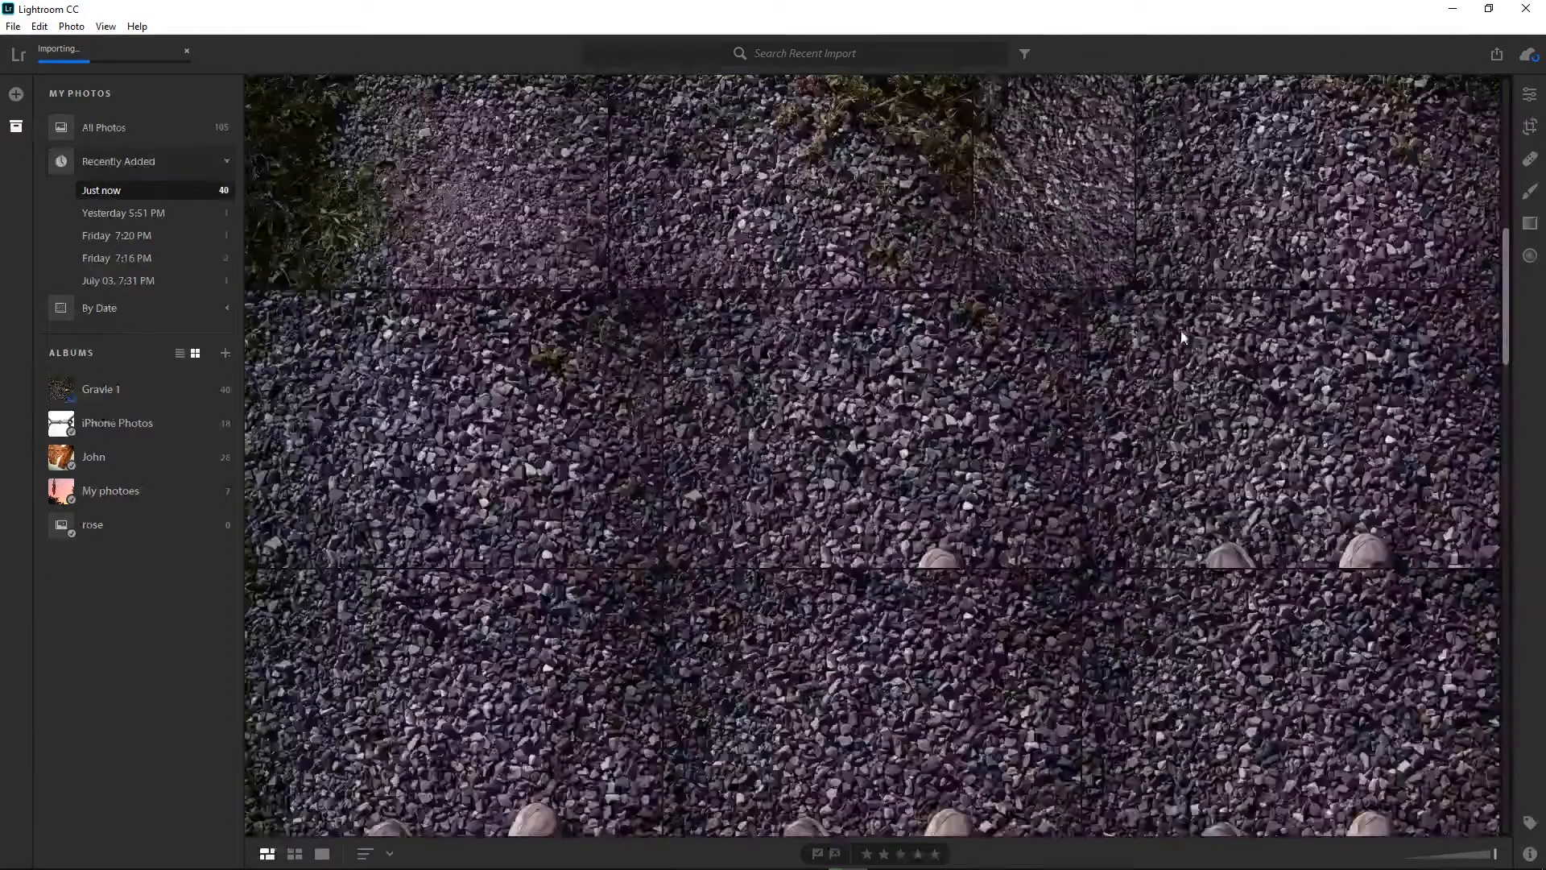
scroll(1209, 390, down, 8)
scroll(1209, 390, down, 10)
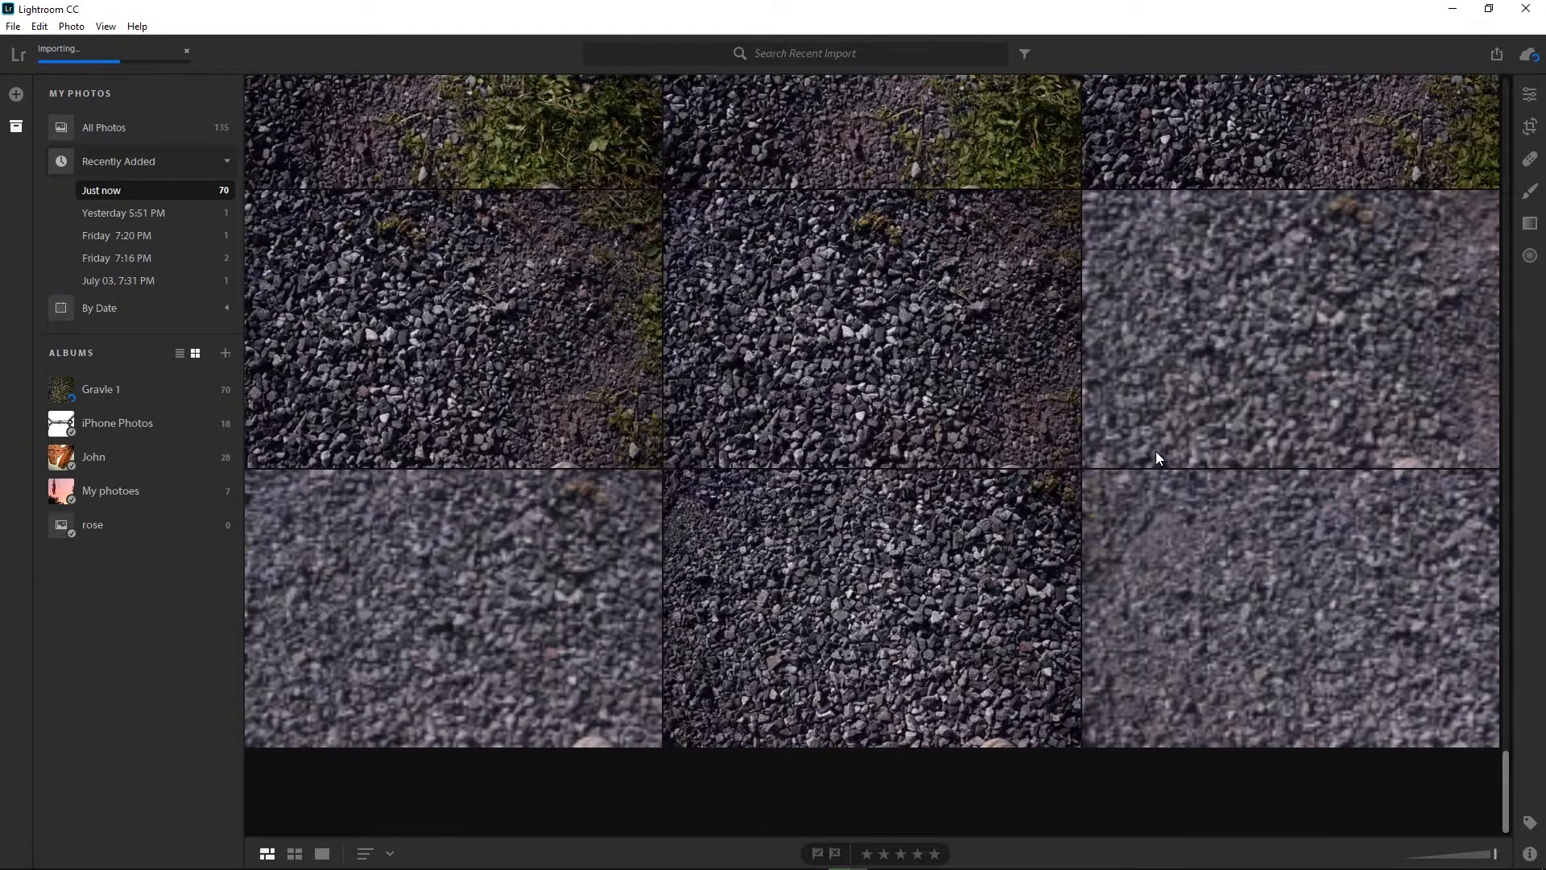
scroll(913, 404, up, 7)
scroll(912, 405, up, 15)
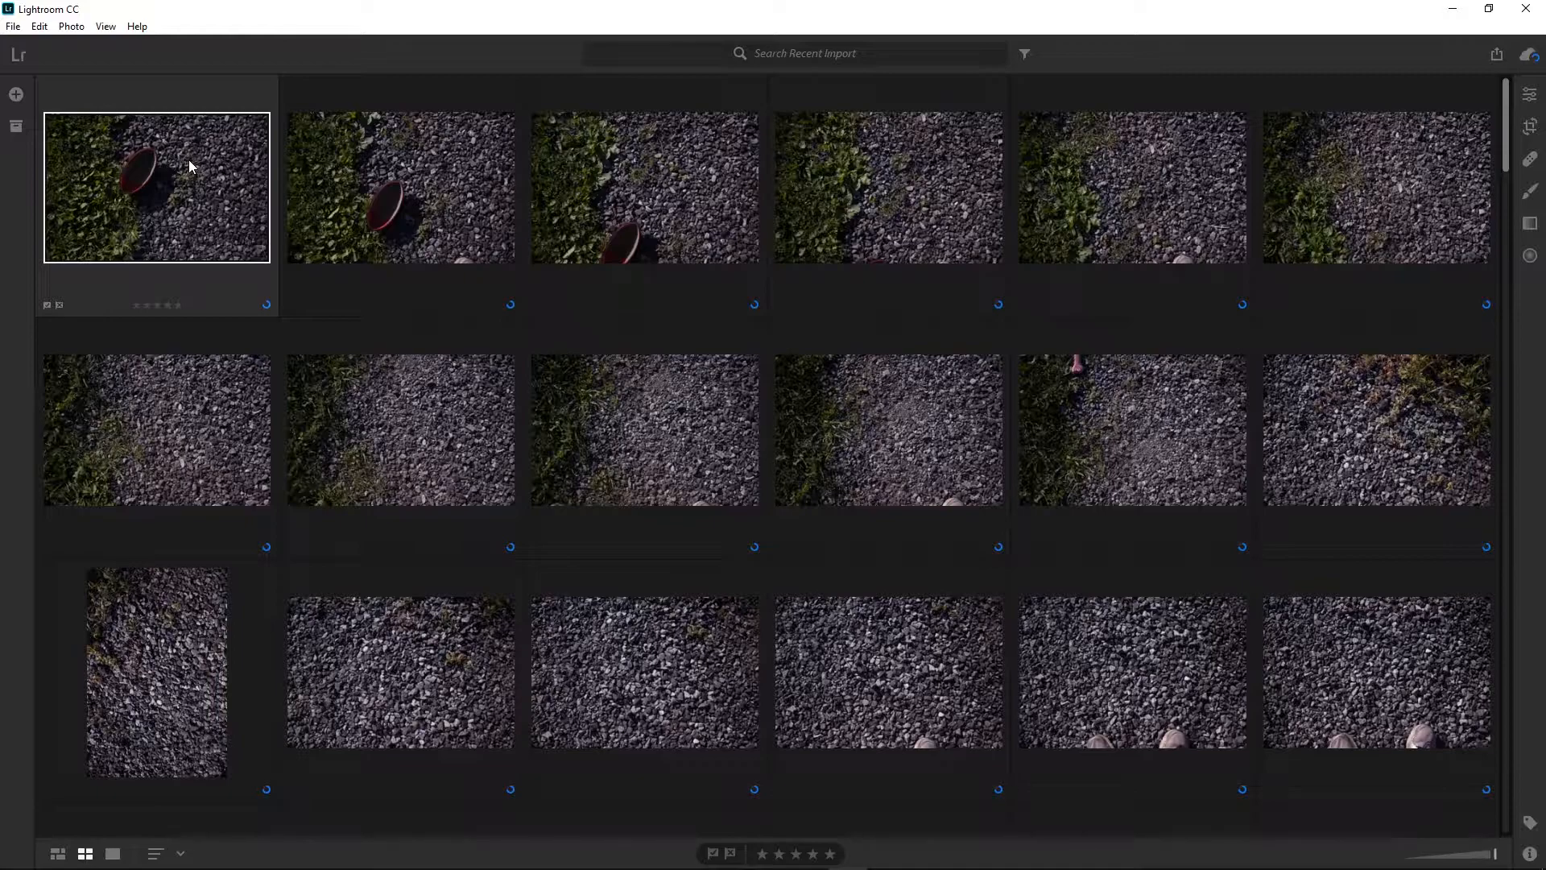
double_click(189, 163)
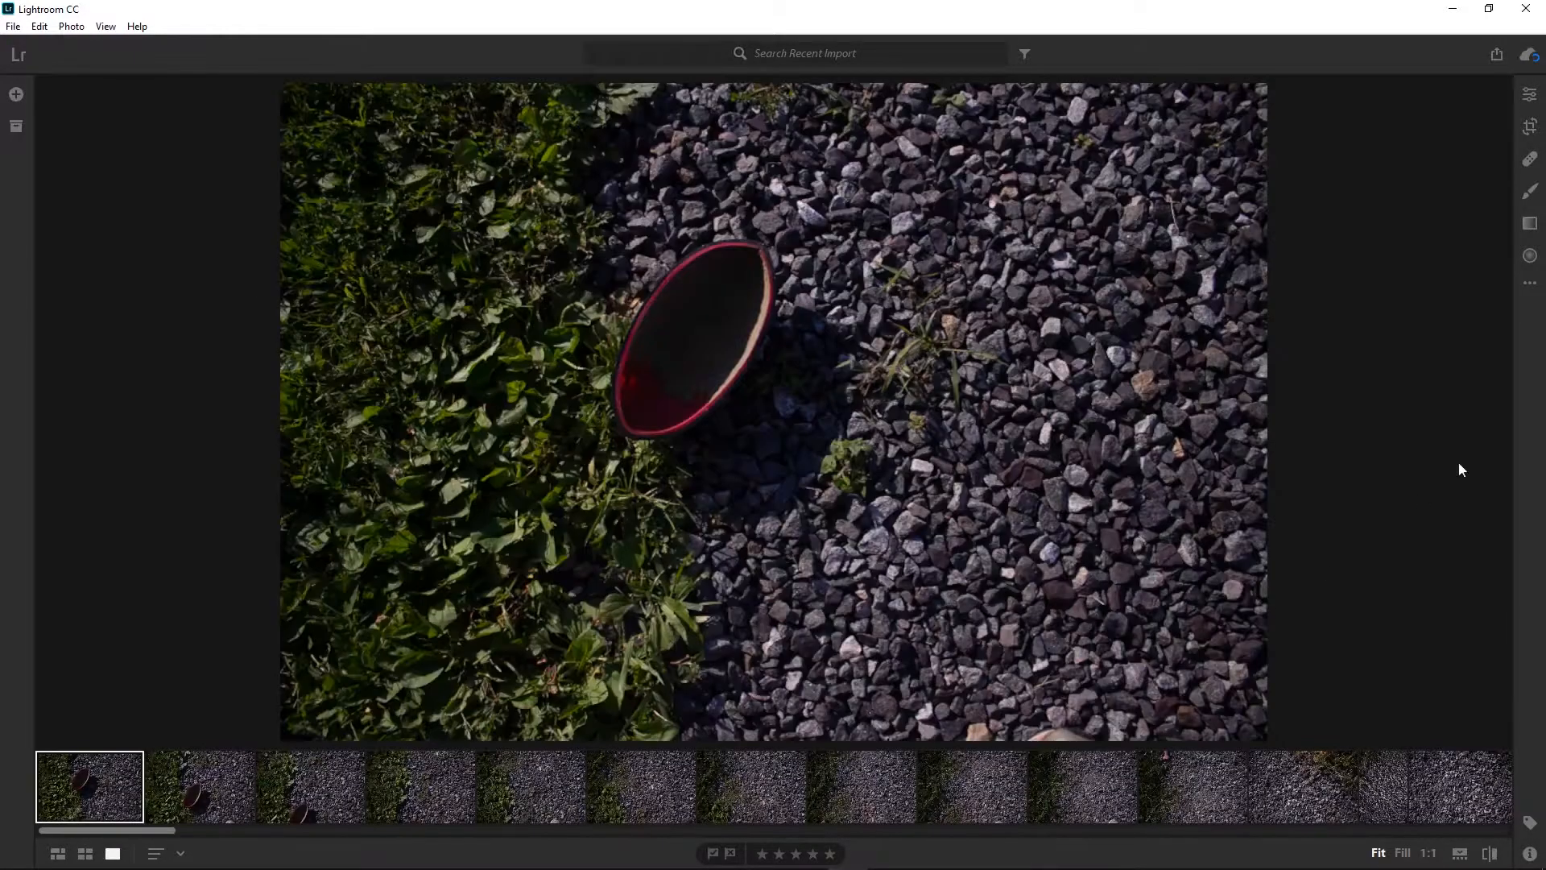
click(1529, 95)
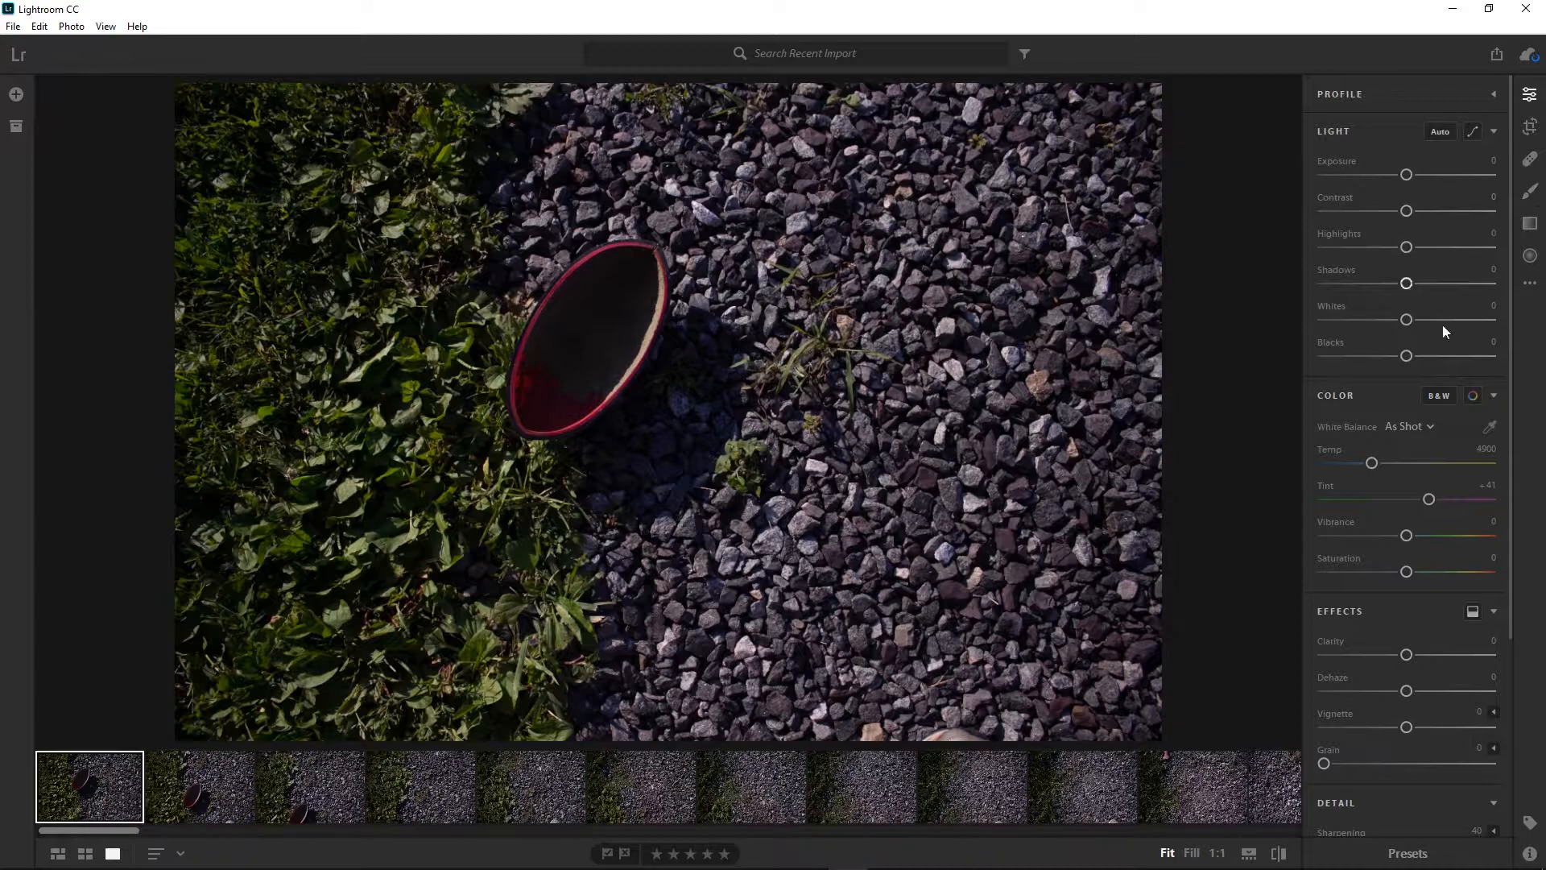
Adjust the first photo's tones by setting Shadows to +100, Whites to -20 and Blacks to +75
drag(1406, 356, 1492, 360)
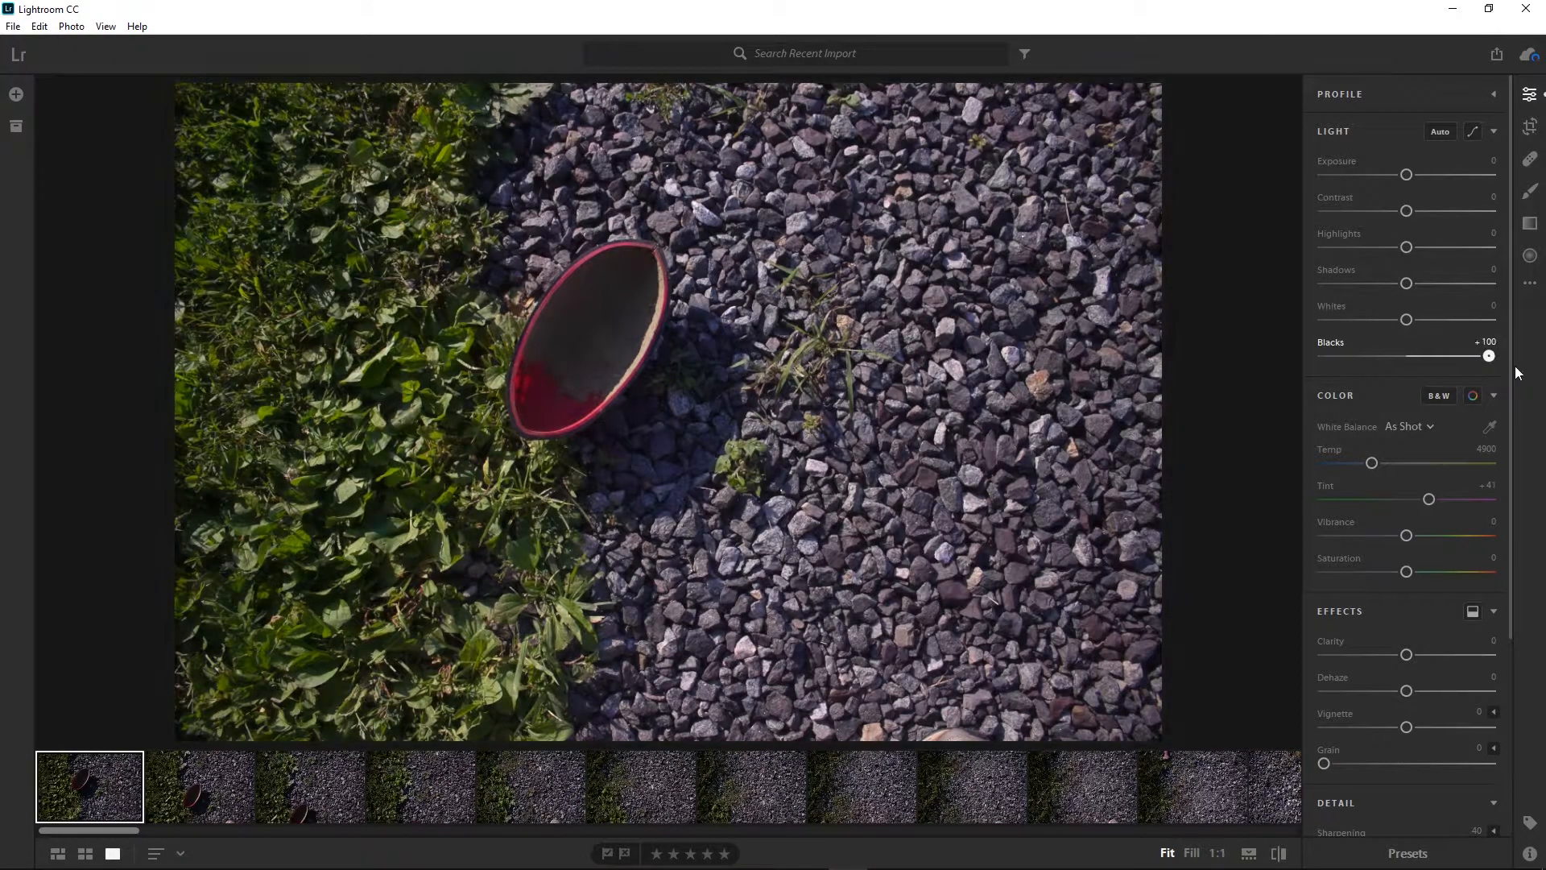
mouse_move(1406, 319)
mouse_down()
mouse_move(1353, 319)
mouse_move(1456, 319)
mouse_move(1334, 322)
mouse_move(1411, 324)
mouse_move(1389, 322)
mouse_up()
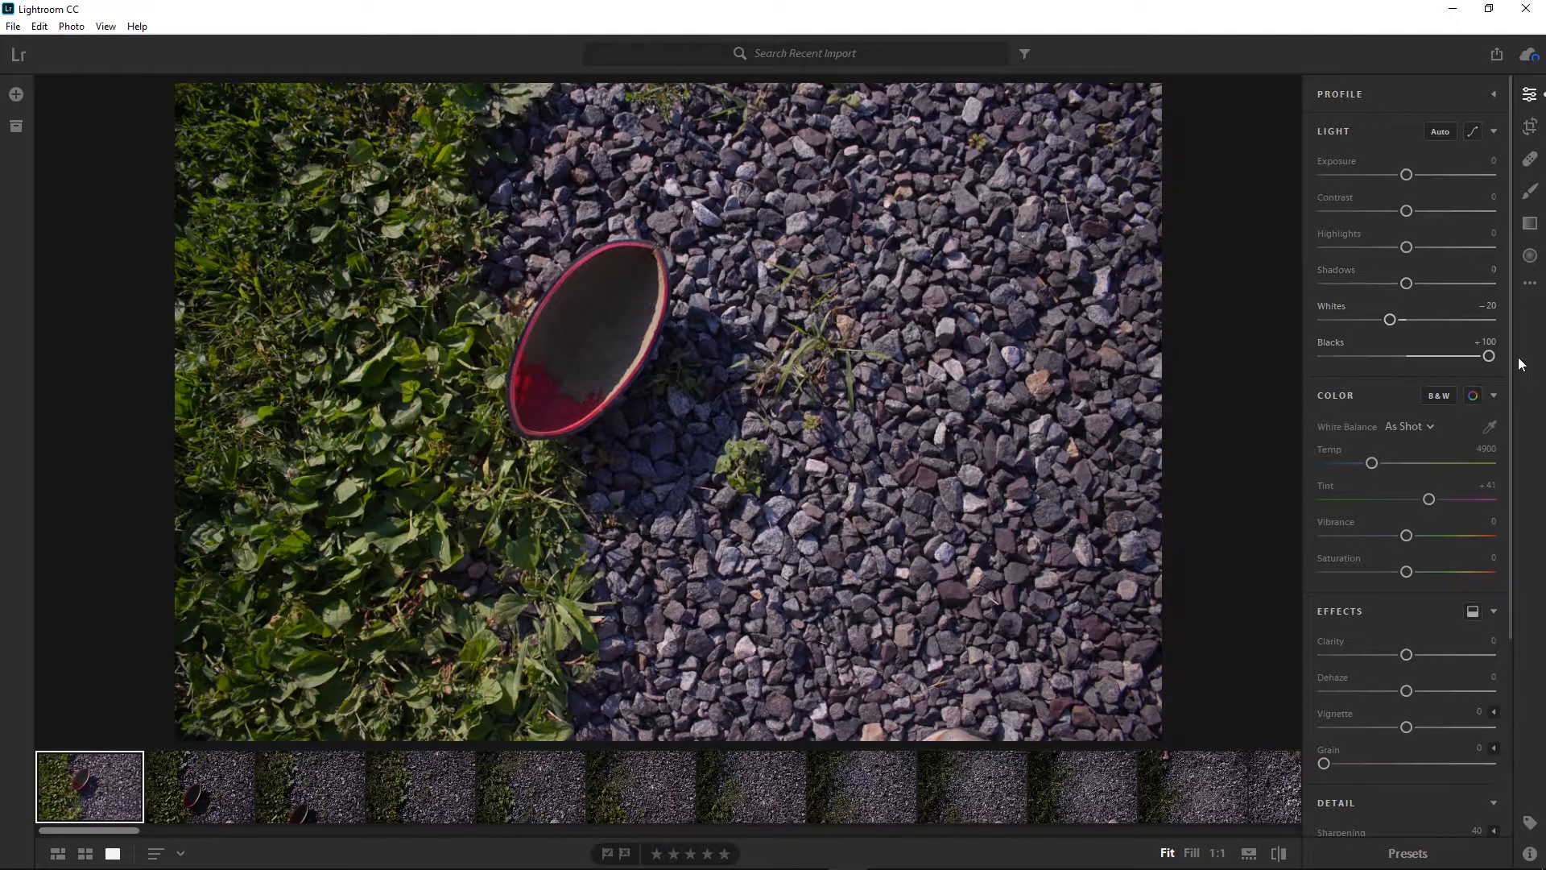
drag(1487, 356, 1383, 356)
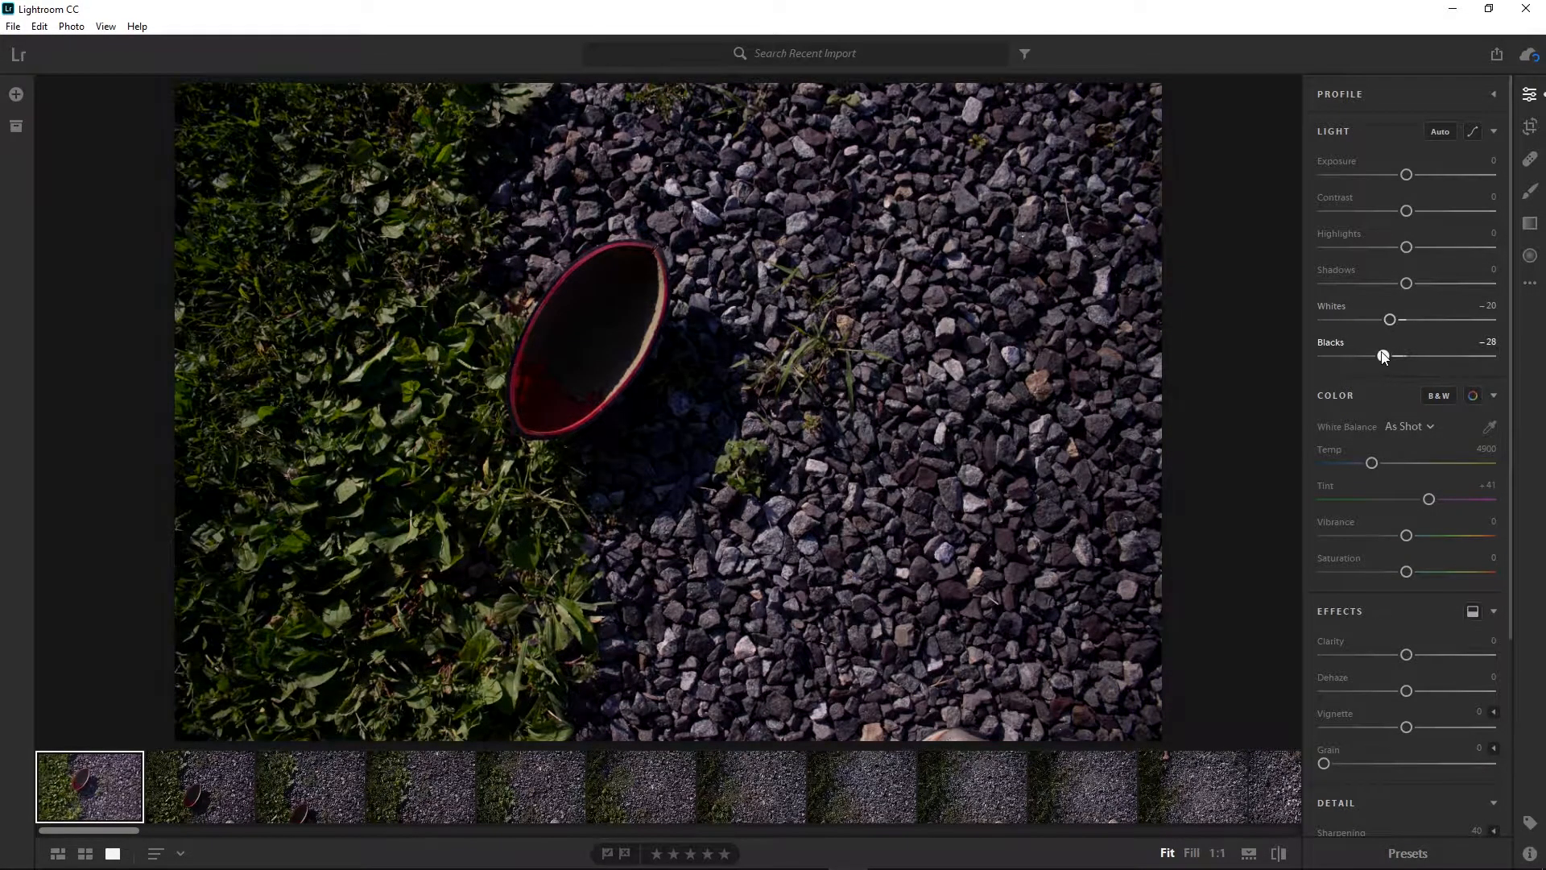
drag(1406, 284, 1488, 286)
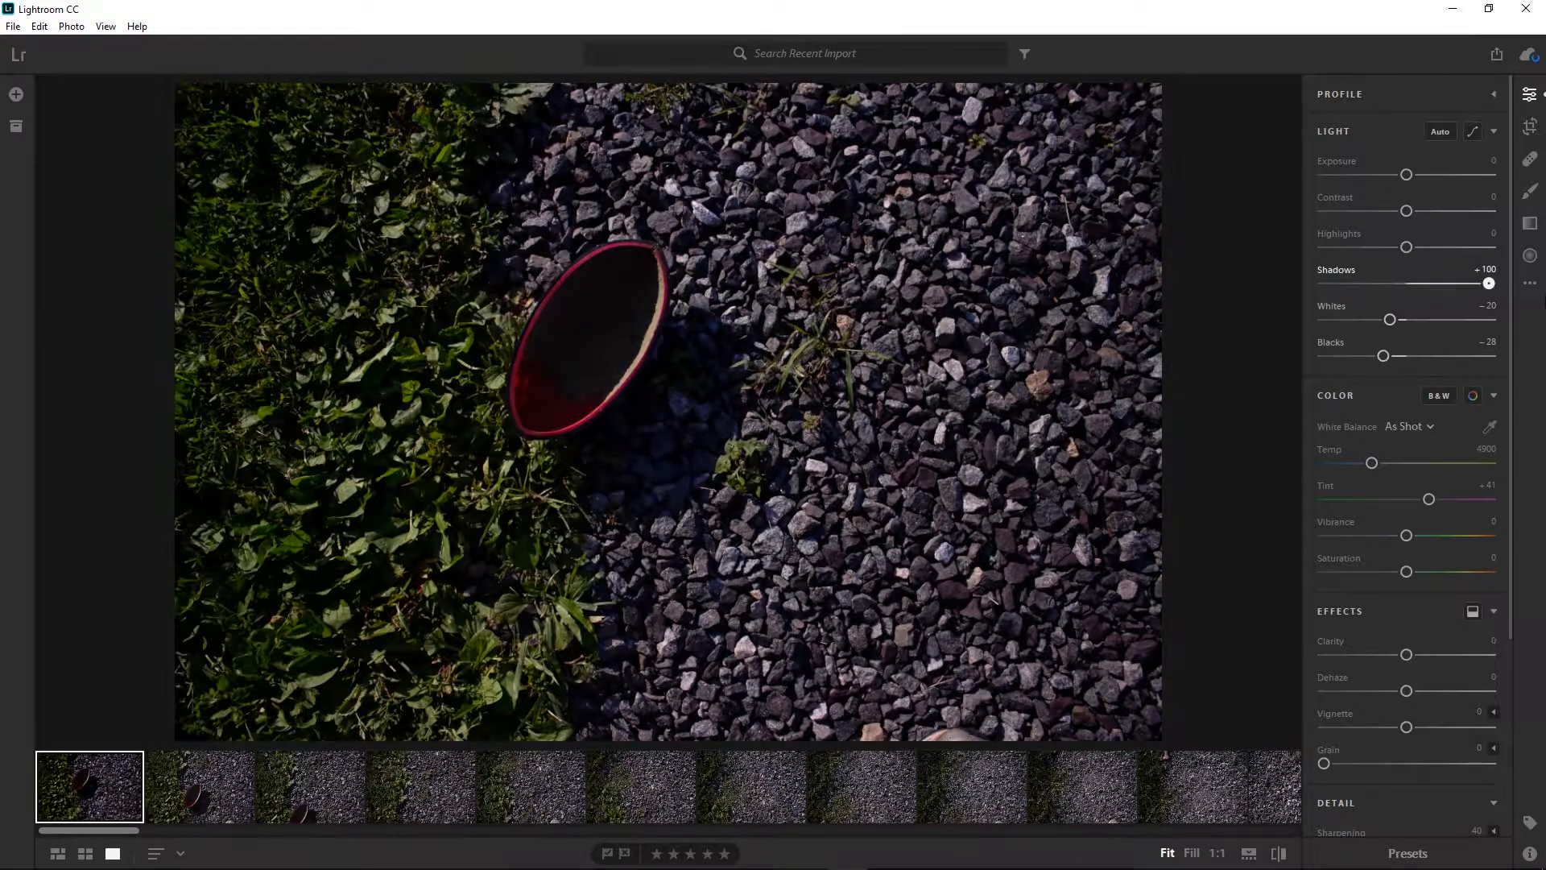
drag(1384, 356, 1393, 360)
mouse_move(1431, 358)
mouse_down()
mouse_move(1477, 355)
mouse_move(1437, 361)
mouse_move(1451, 358)
mouse_up()
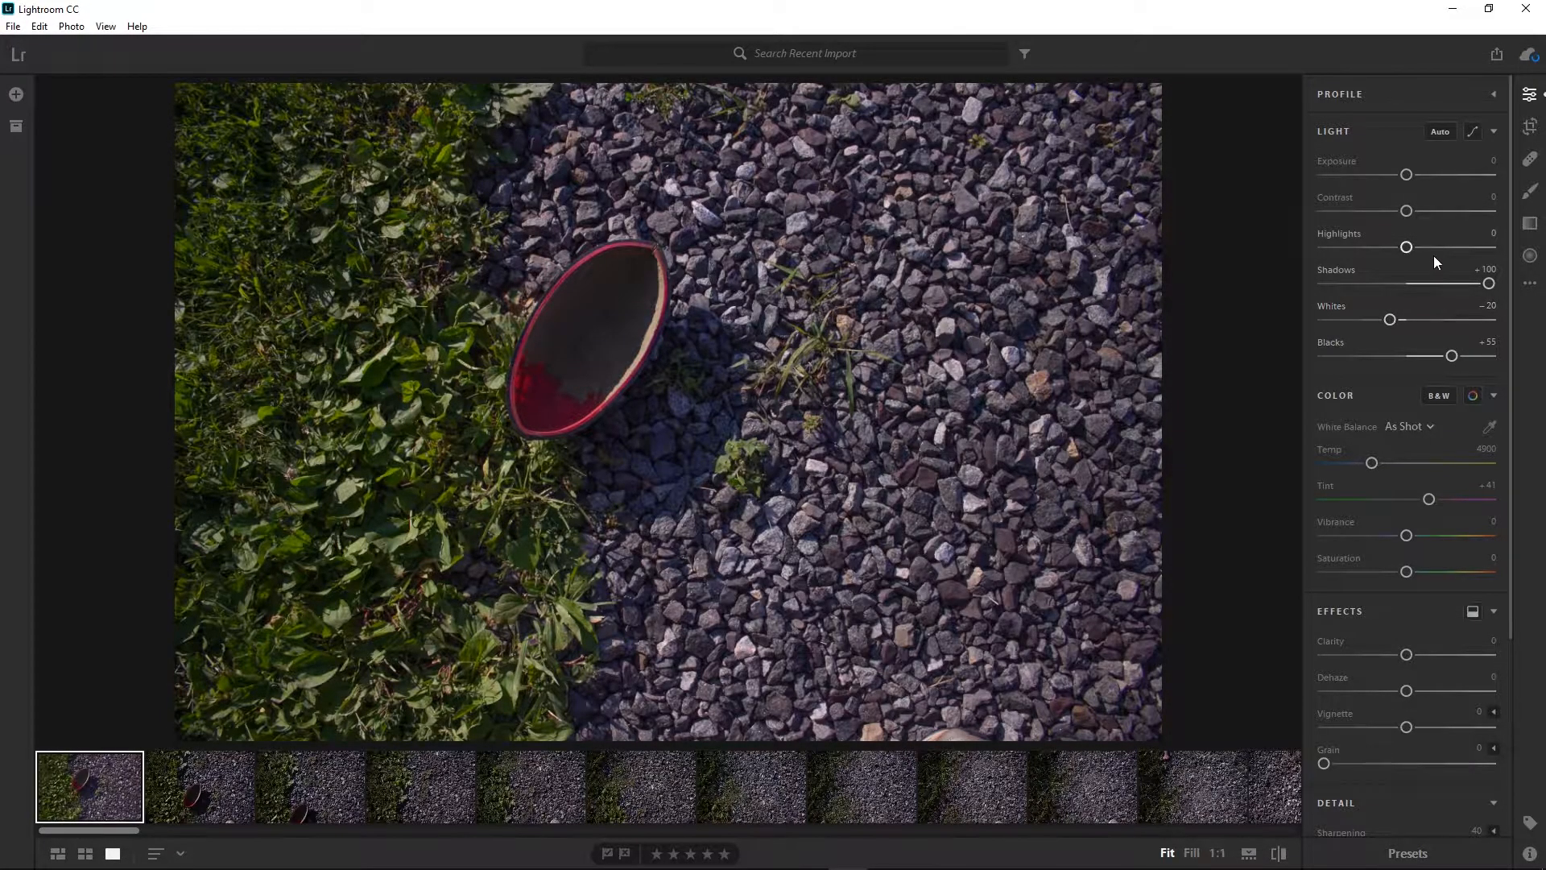
drag(1453, 355, 1475, 361)
Inspect the shaded gravel at 1:1 and set the photo's Contrast to +15
click(653, 415)
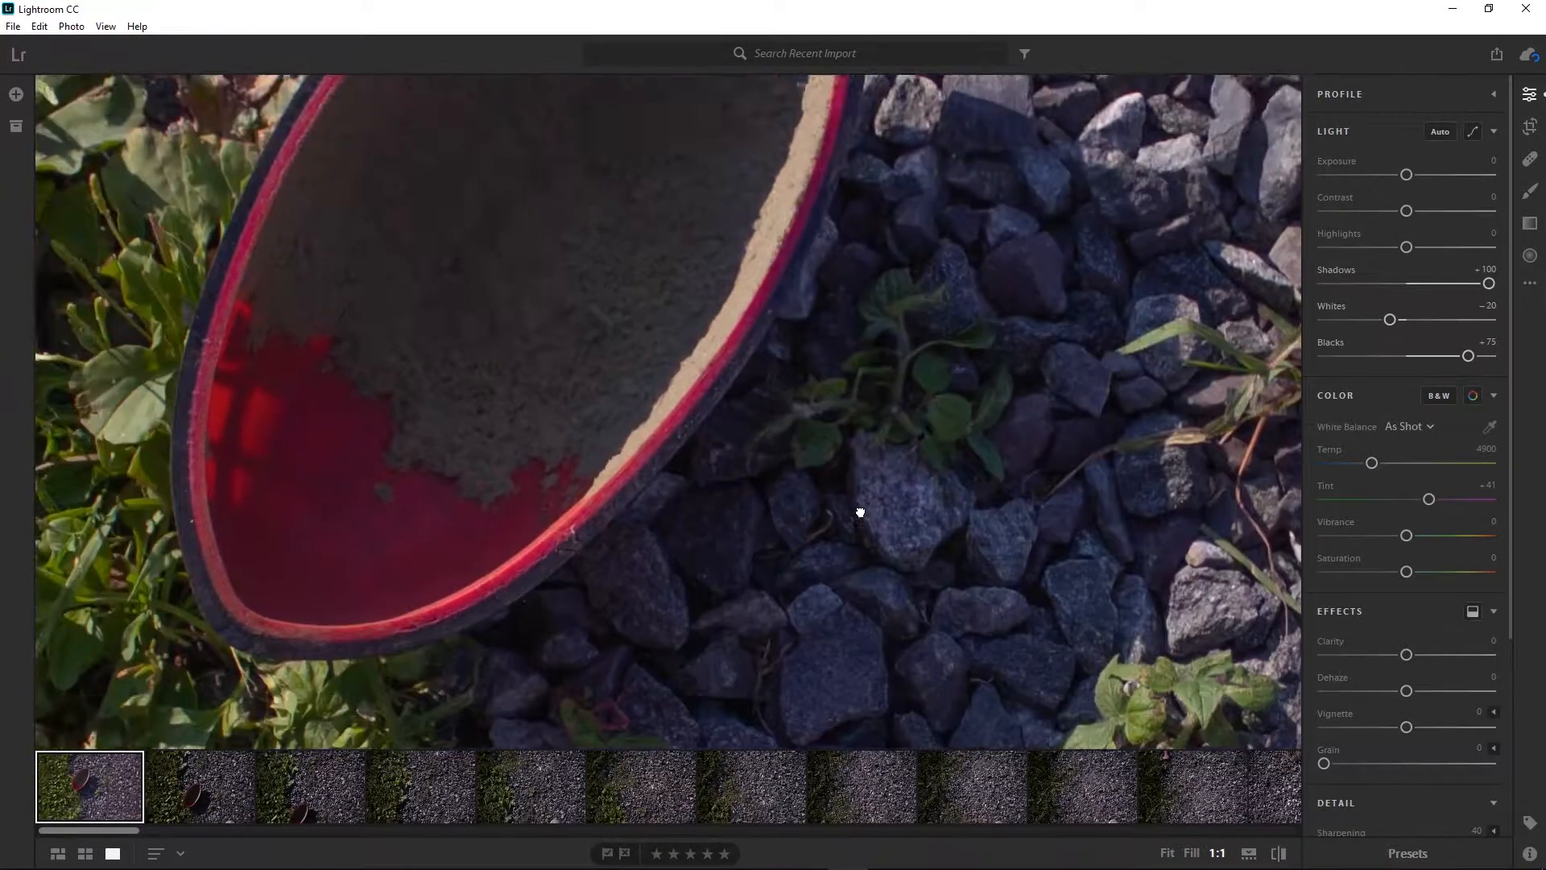
drag(860, 512, 431, 377)
drag(1011, 541, 807, 224)
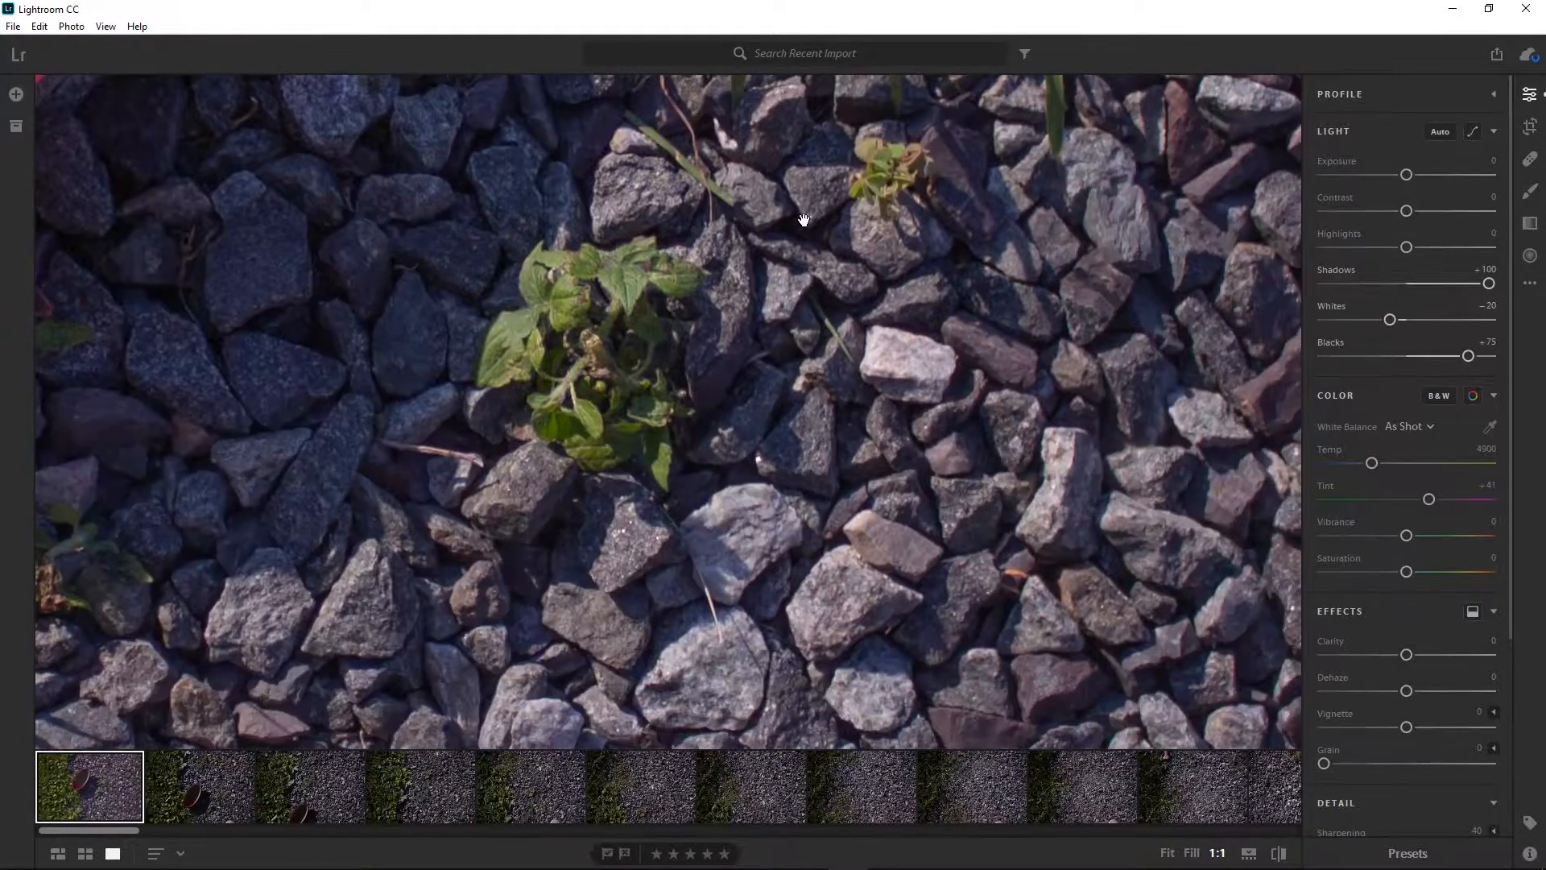
drag(1406, 211, 1419, 215)
click(1488, 198)
text(15)
key(Return)
Set the photo's Clarity to +40 and return to viewing the whole image
drag(1406, 653, 1436, 661)
click(1488, 642)
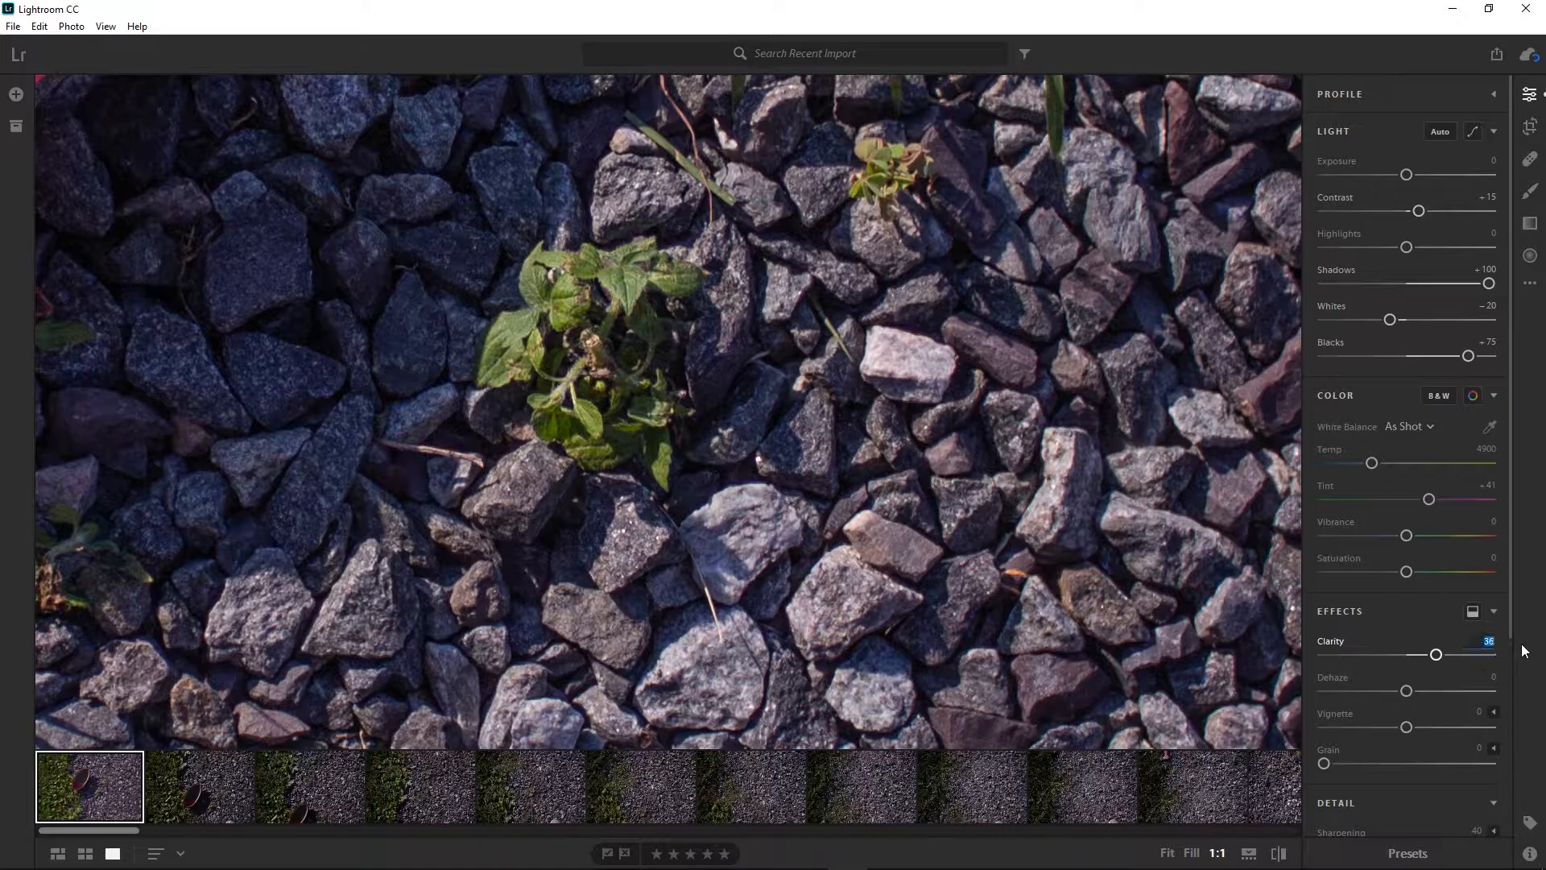
text(40)
key(Return)
click(737, 428)
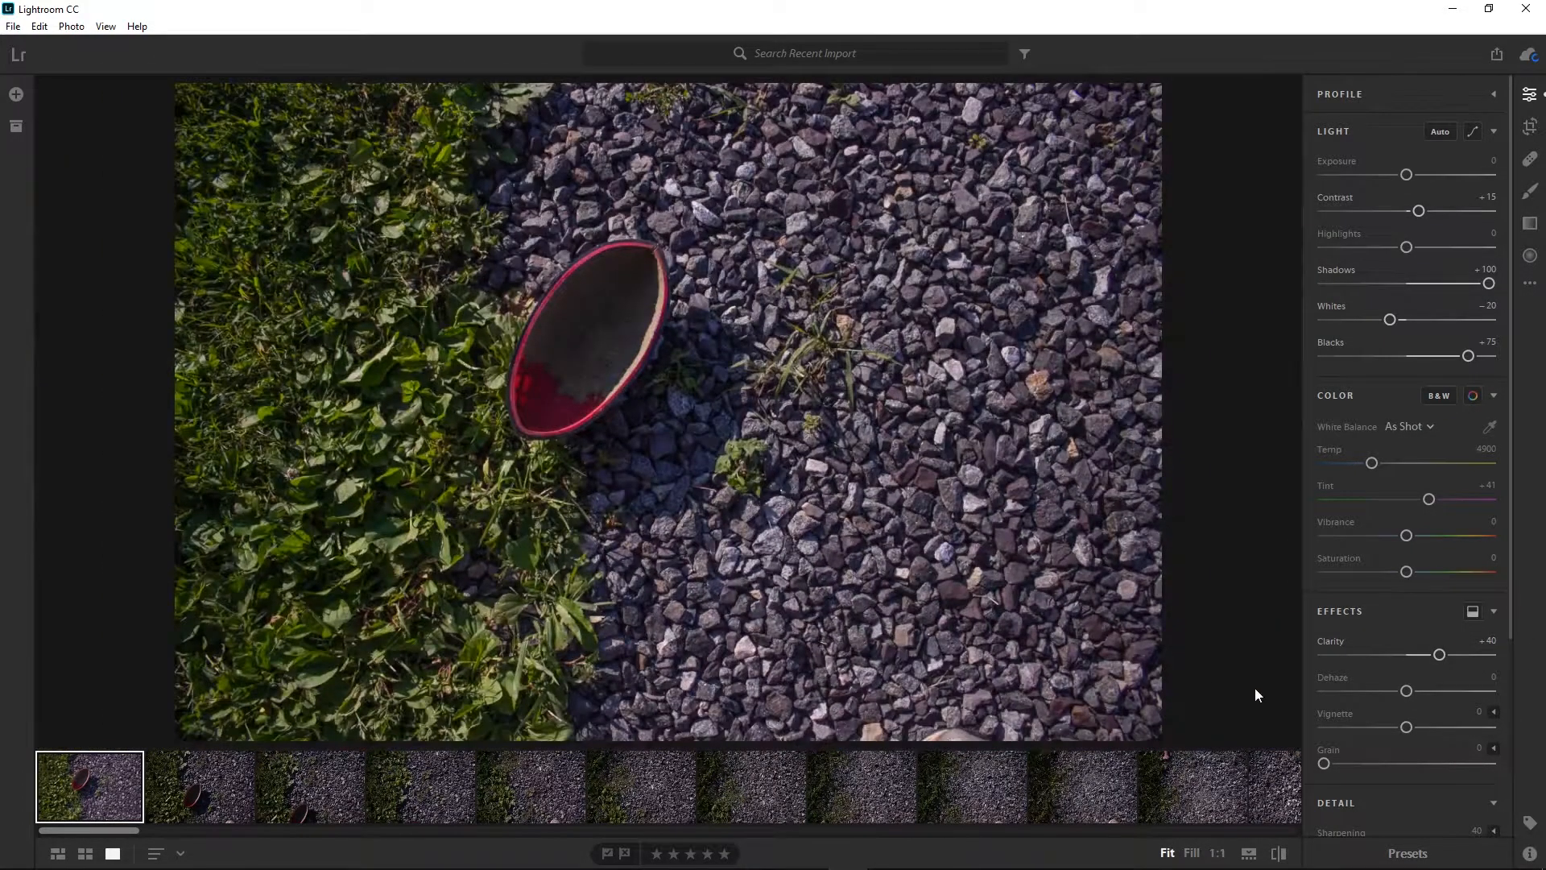
Set the photo's Sharpening to 50
scroll(1380, 729, down, 2)
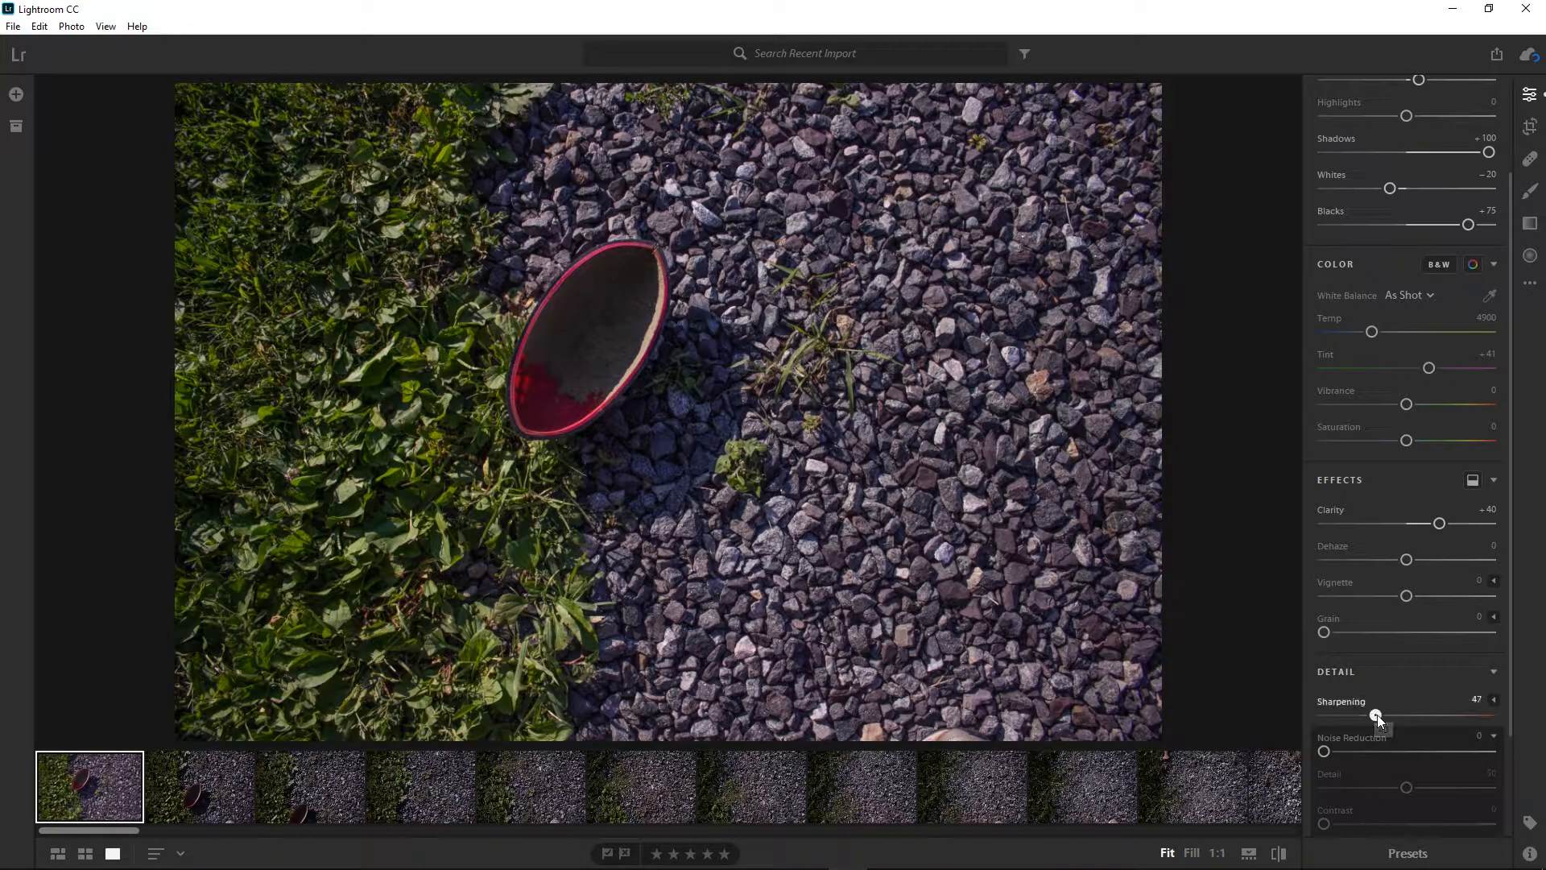
click(1476, 698)
text(50)
key(Return)
Examine the sharpened gravel and plants at 1:1 and review the edit settings against the whole image
click(851, 557)
drag(507, 698, 778, 673)
drag(934, 169, 913, 237)
scroll(1369, 573, down, 2)
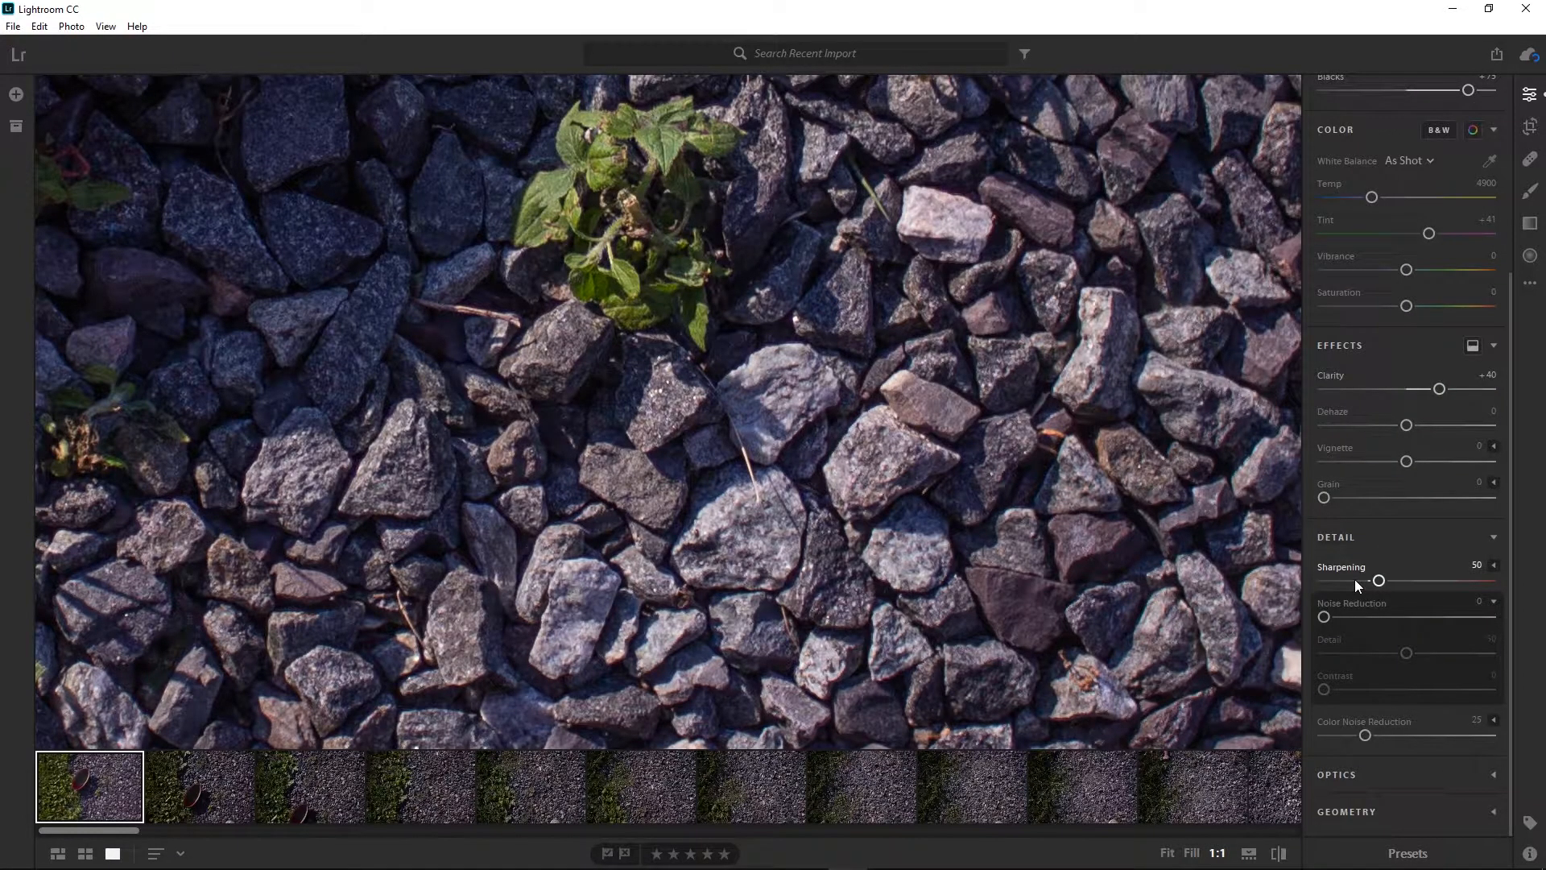
scroll(1355, 578, up, 3)
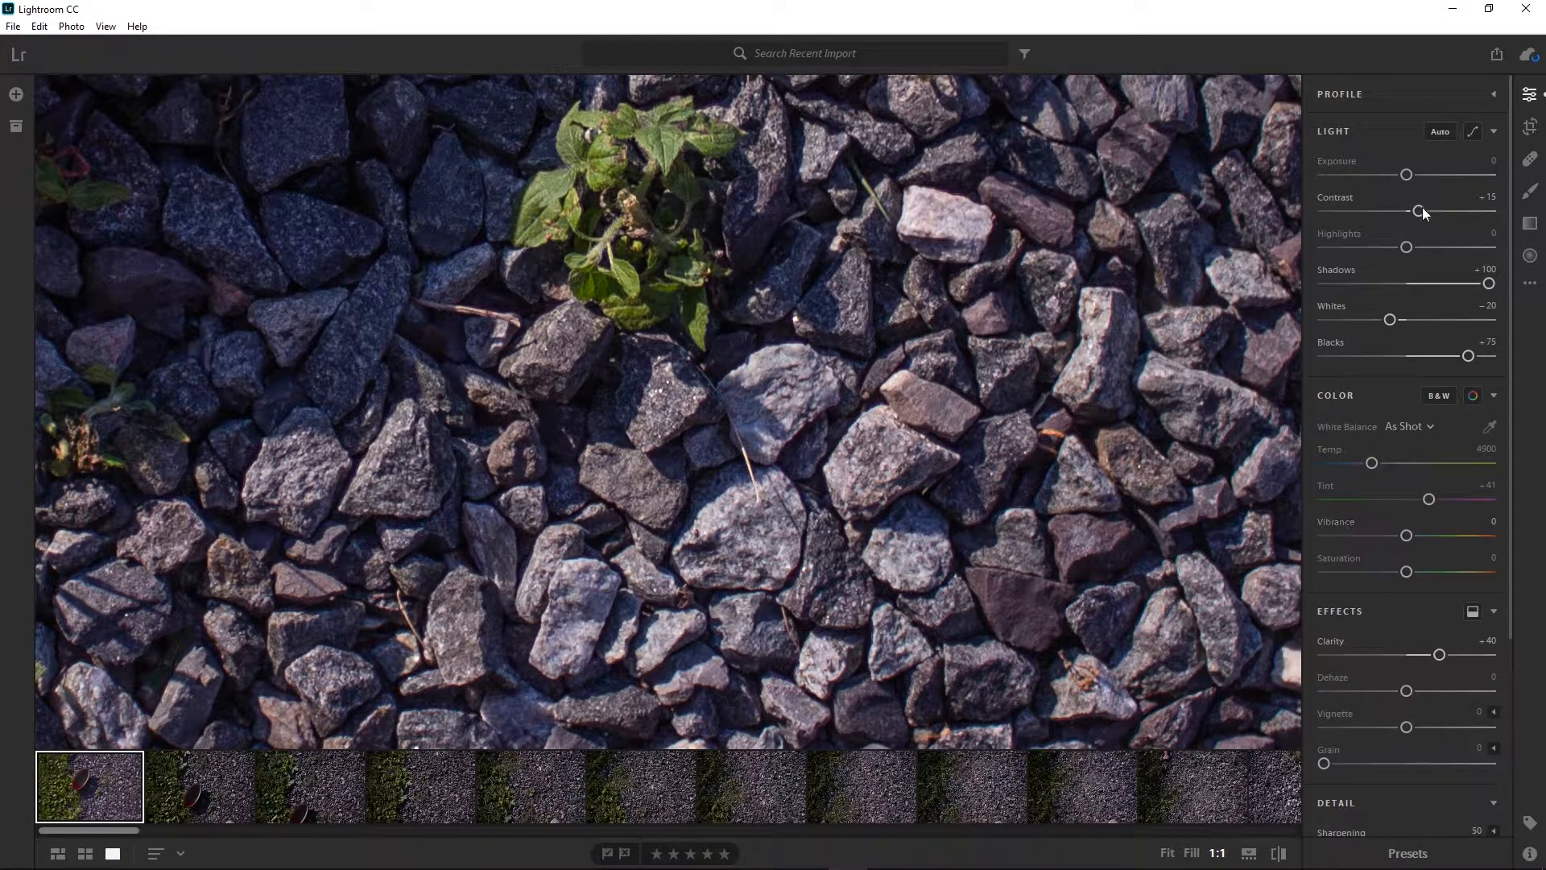
drag(757, 249, 772, 427)
click(772, 426)
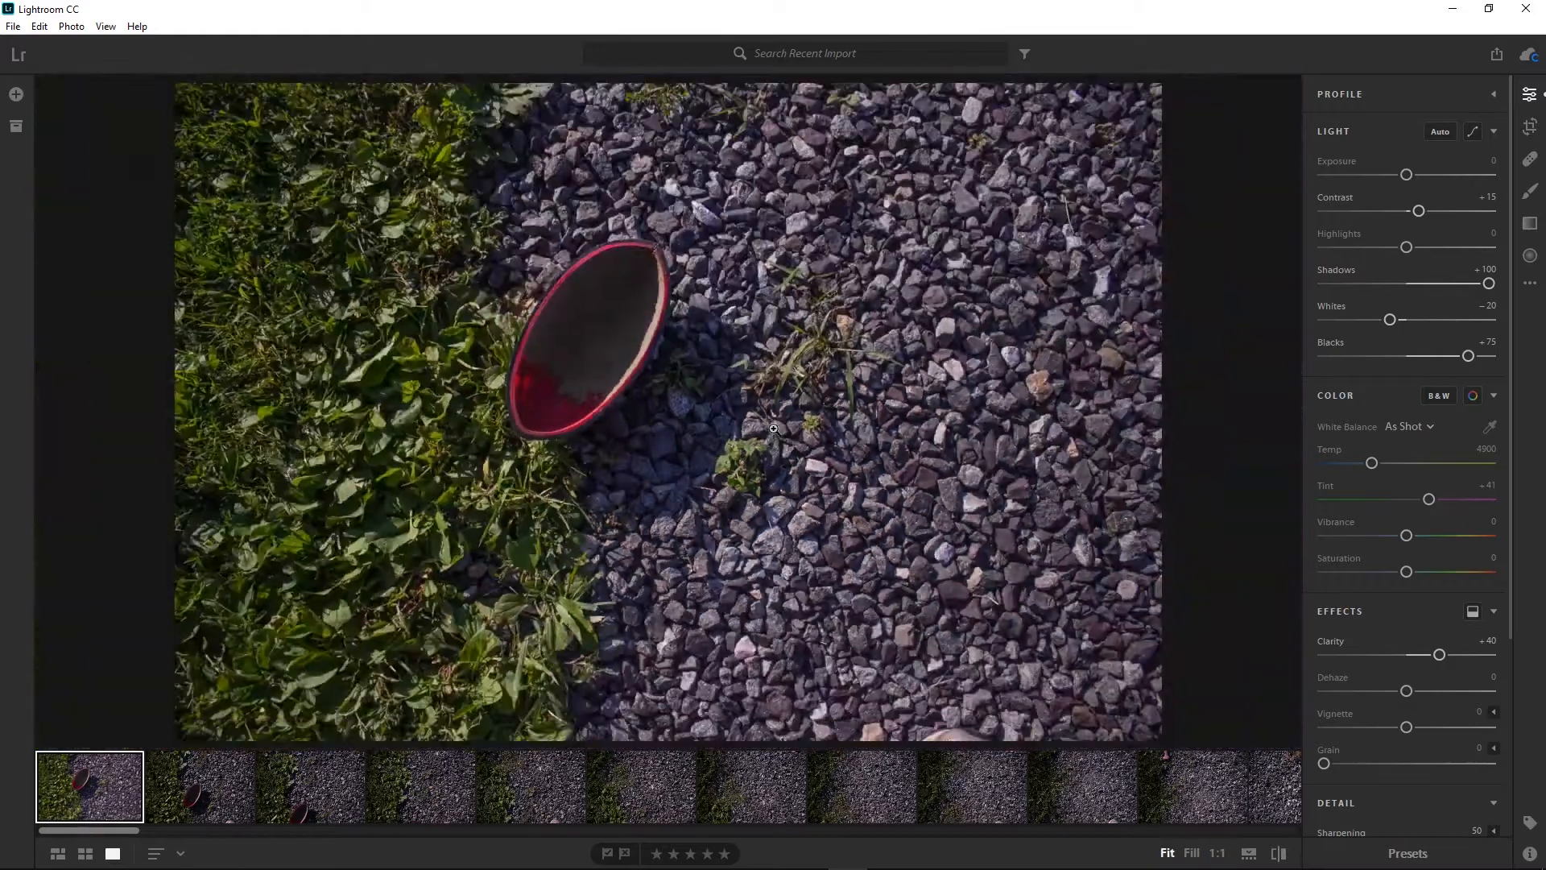
click(870, 464)
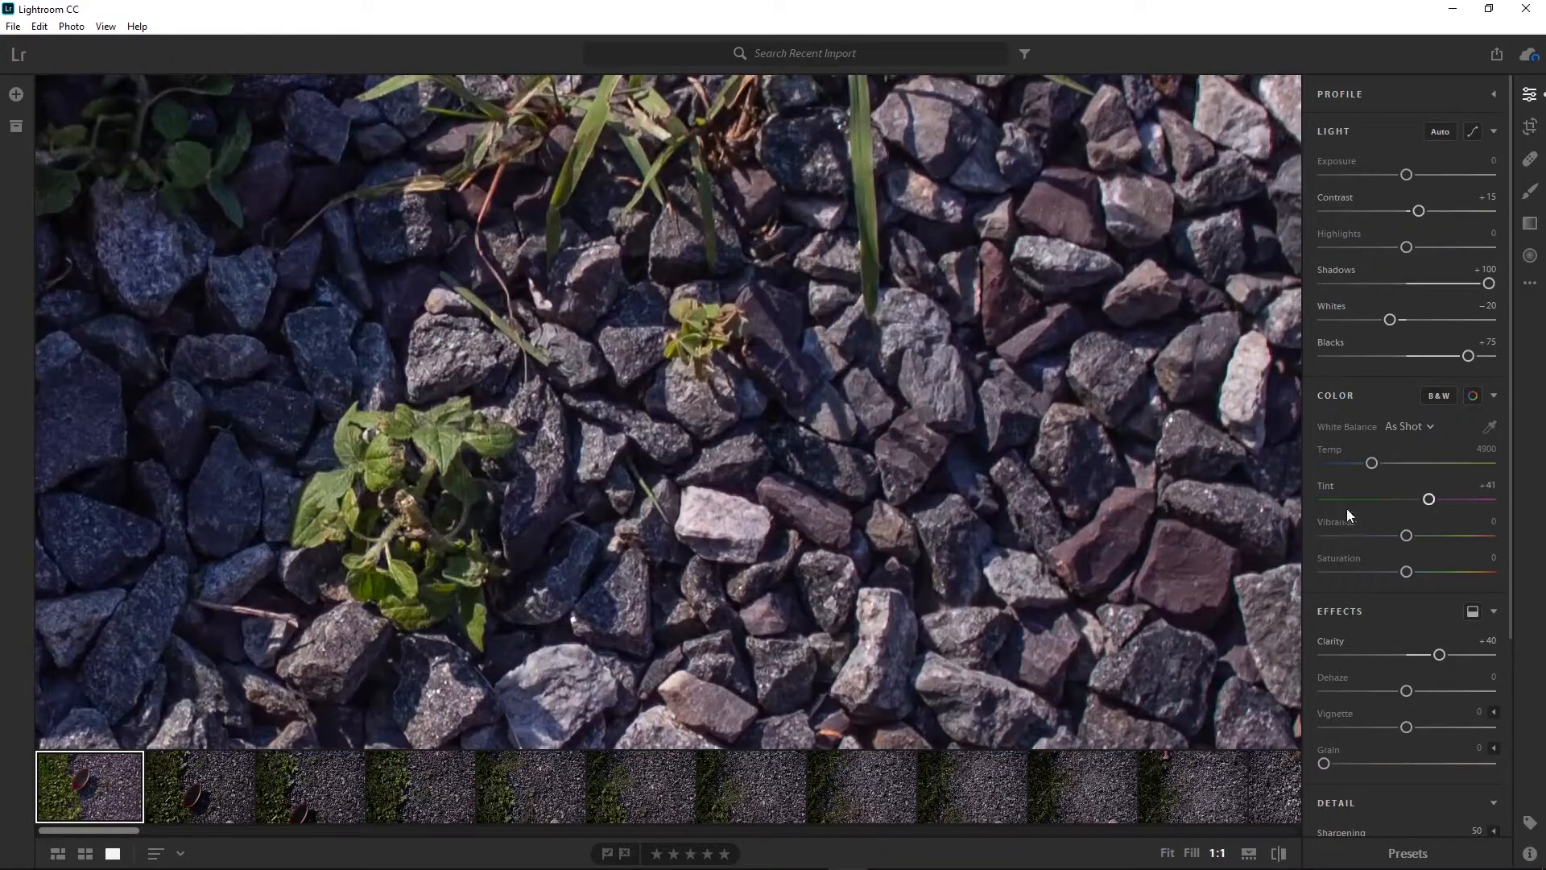
Try a slightly lower Tint on the photo and undo the change
mouse_move(1429, 500)
mouse_down()
mouse_move(1403, 503)
mouse_move(1418, 505)
mouse_up()
key(ctrl+z)
key(ctrl+z)
Check the available color profiles and compare the edited photo with its original version
click(1352, 91)
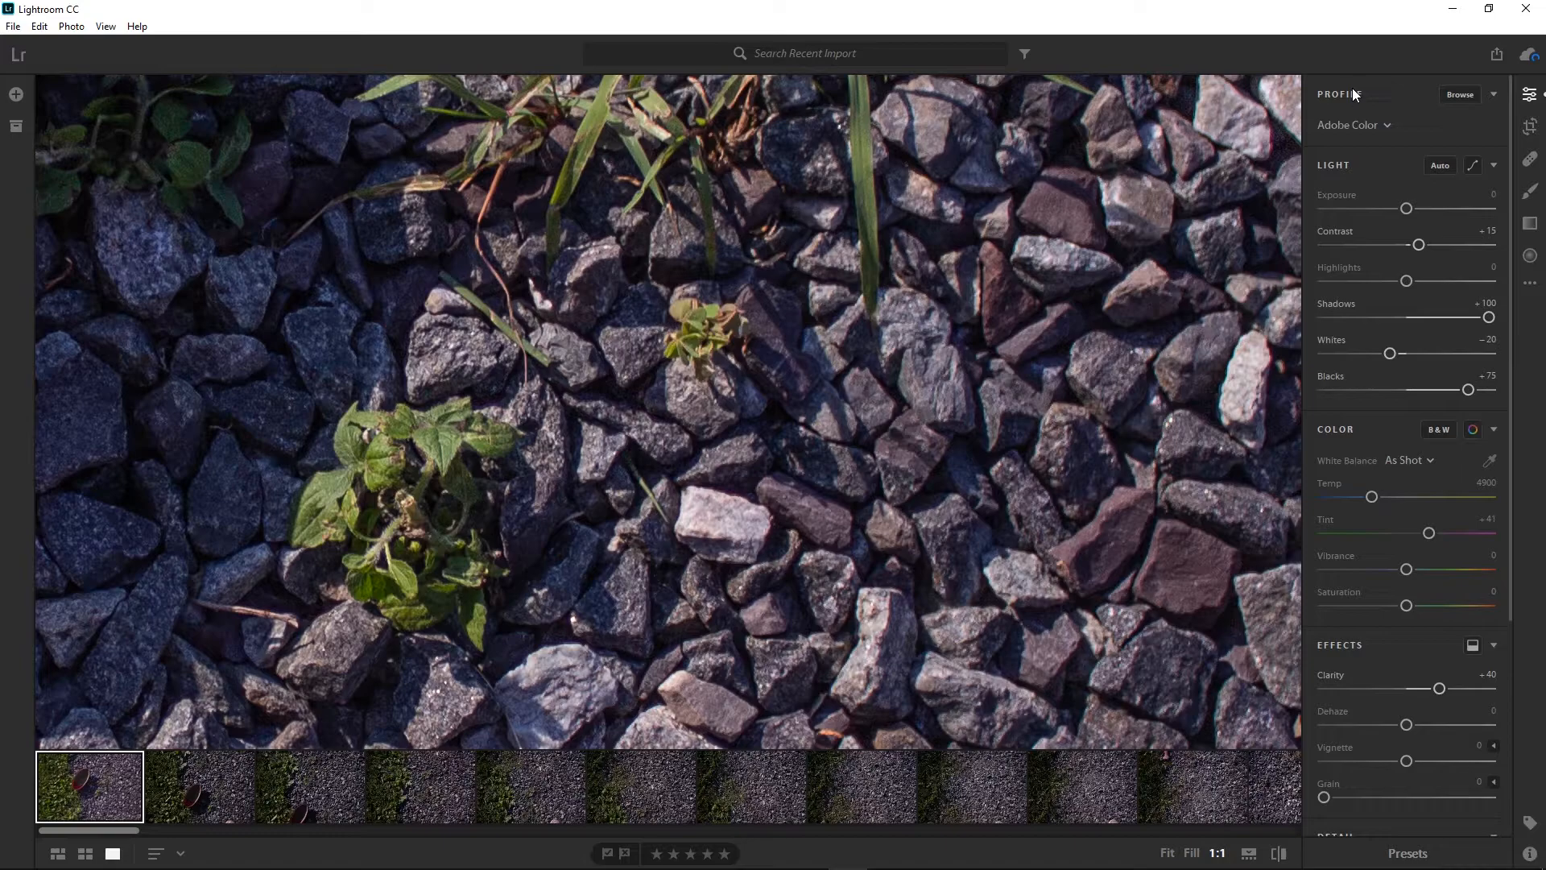
click(1385, 127)
click(1384, 126)
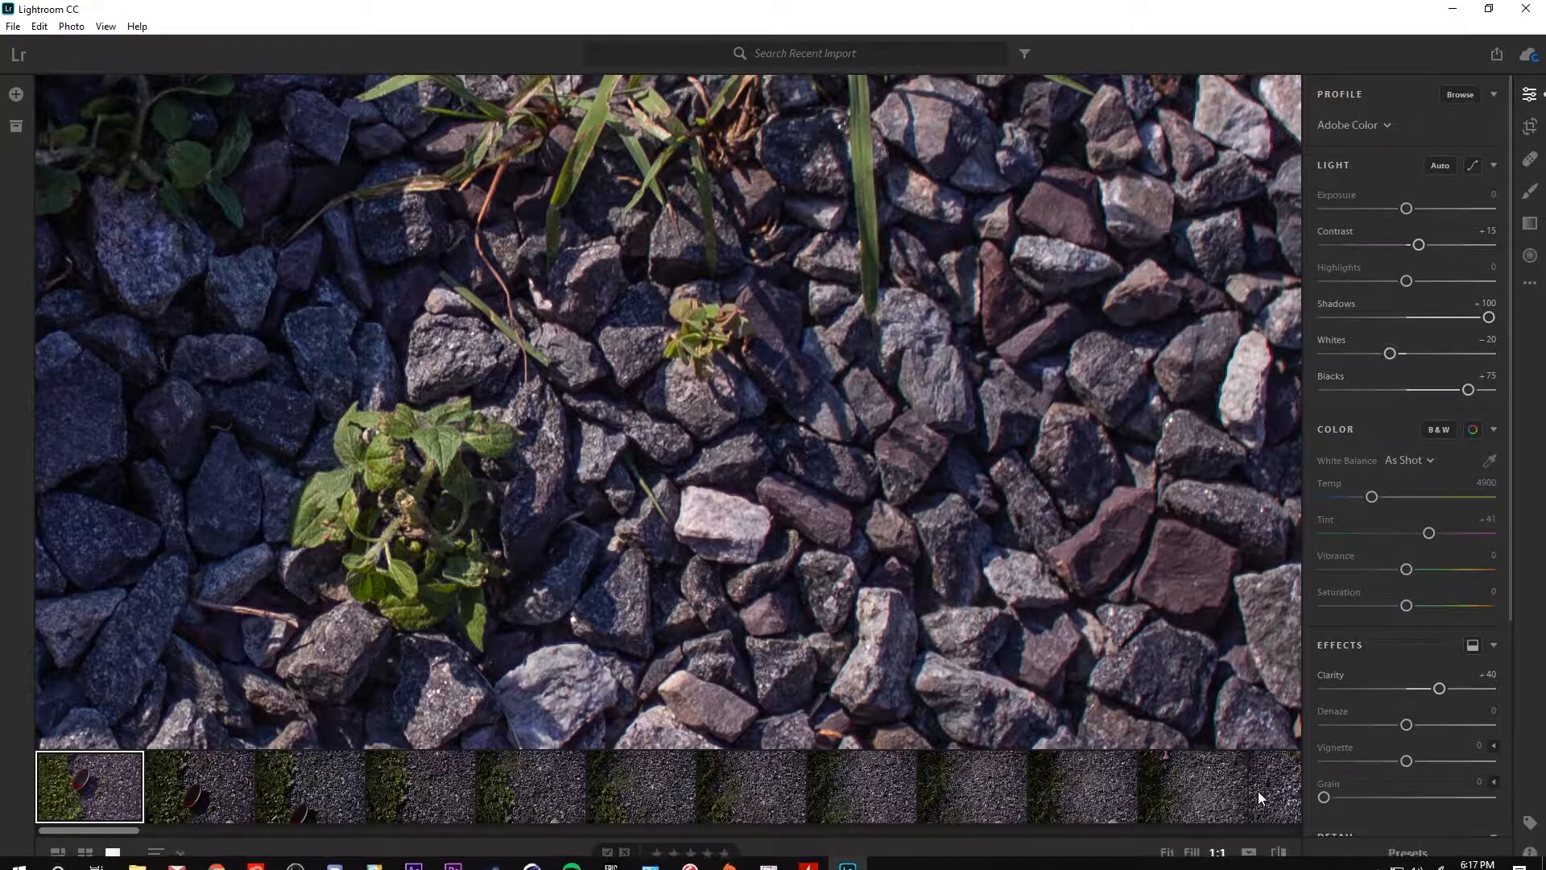
click(1279, 855)
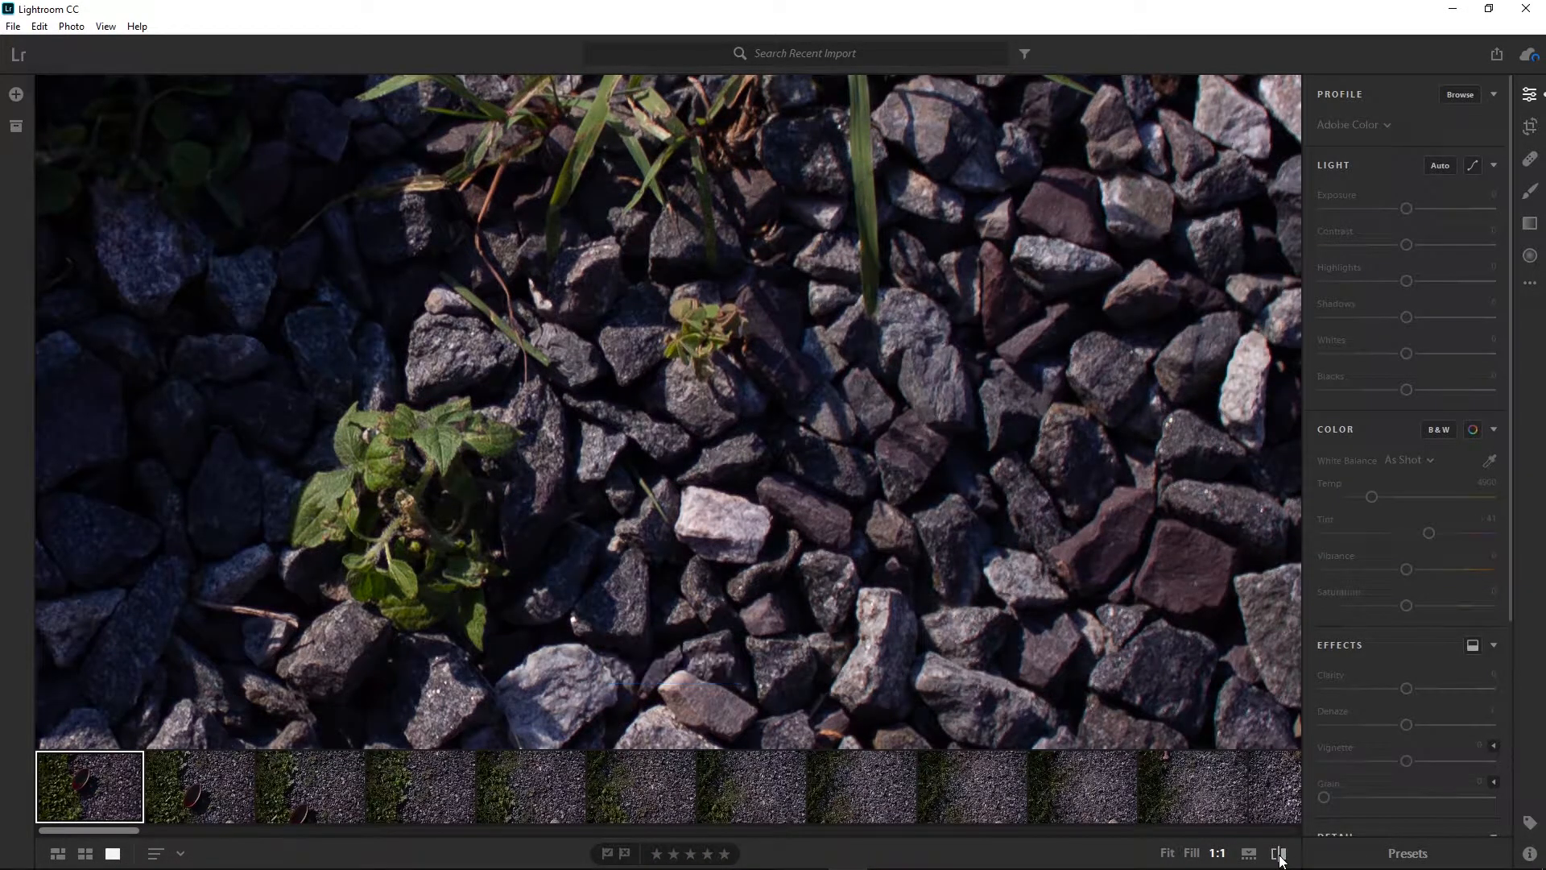
click(1279, 855)
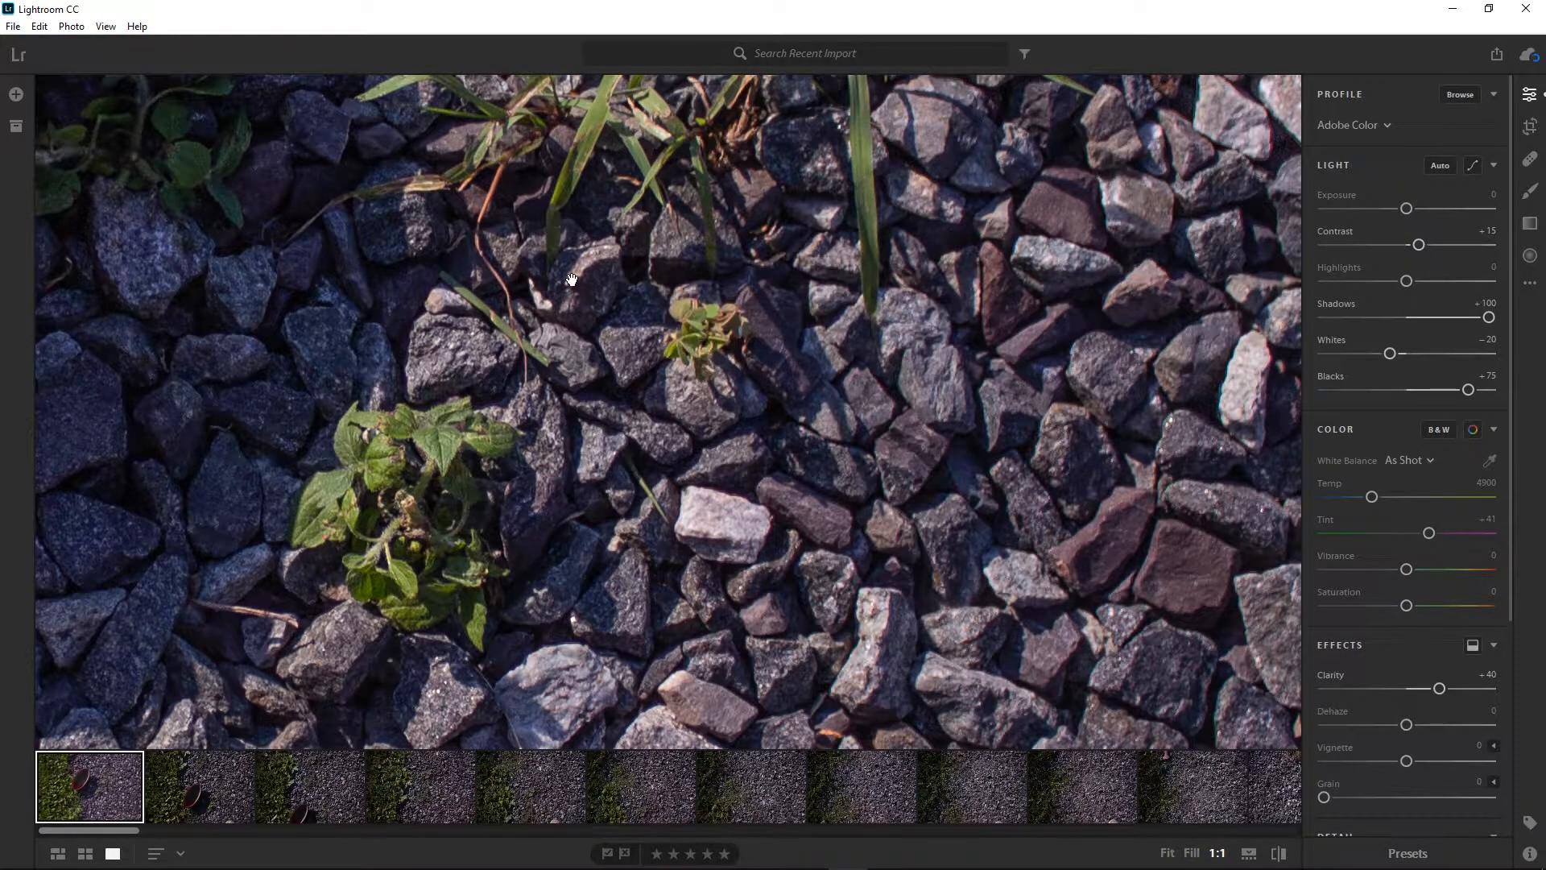
Copy the first photo's edit settings and paste them onto the second and third photos in the grid
click(85, 853)
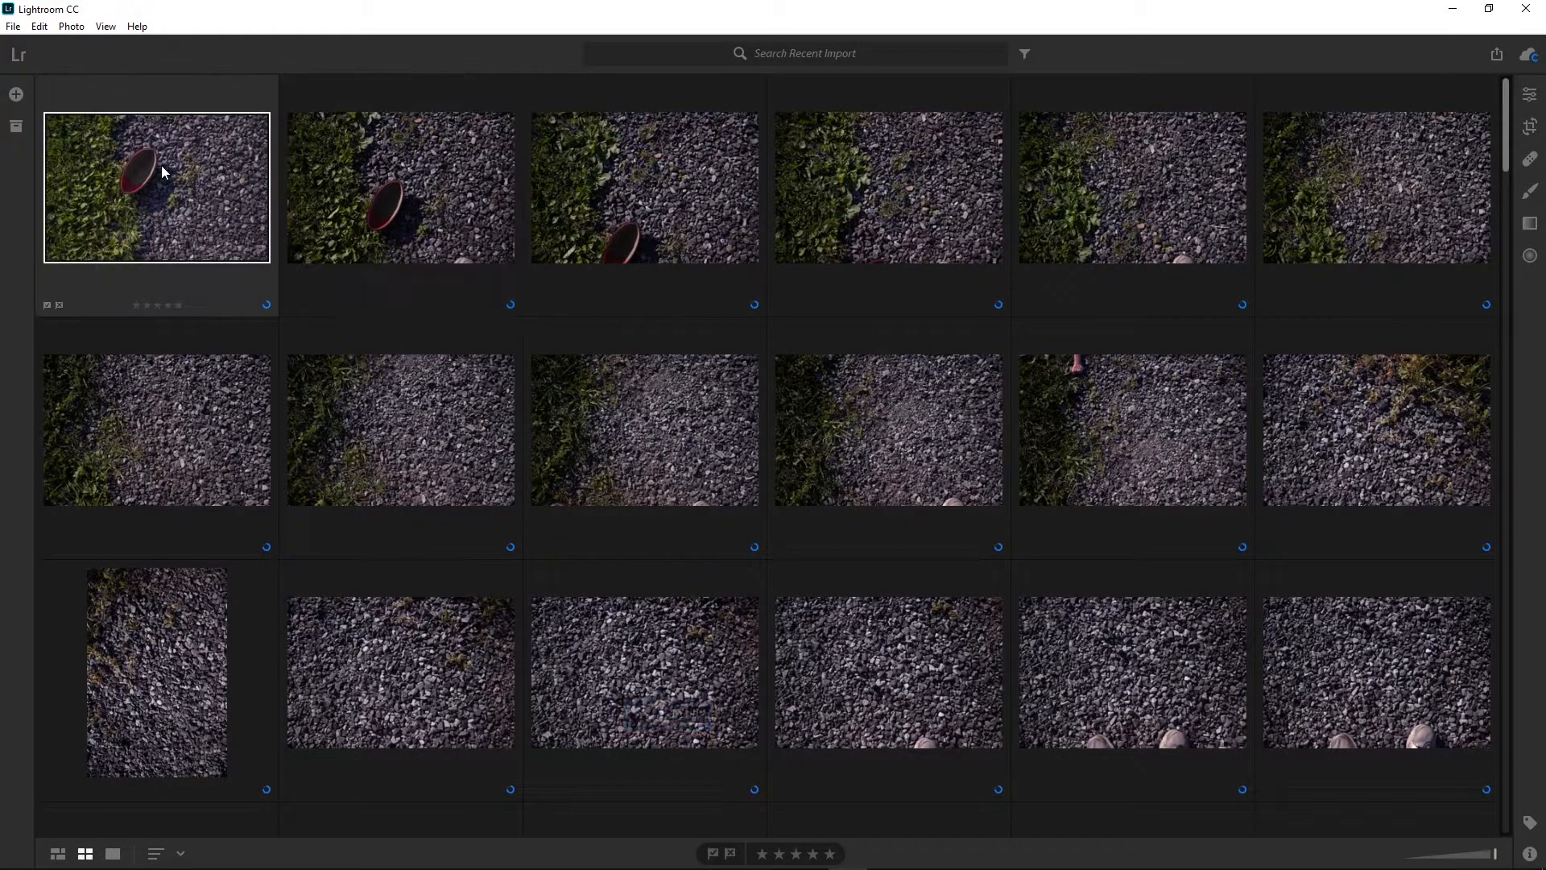
key(ctrl+c)
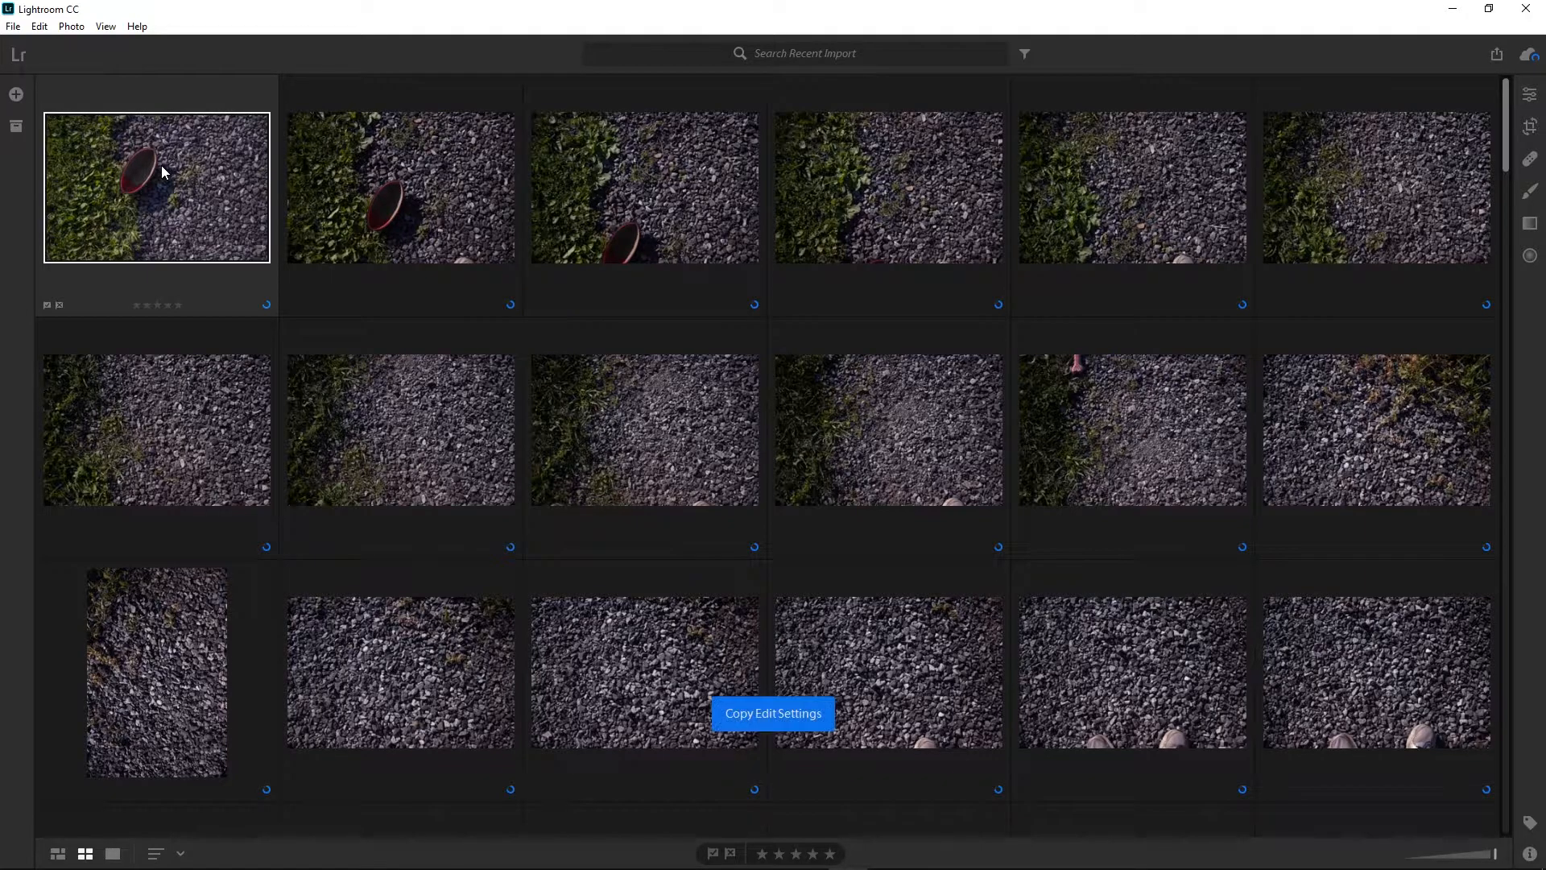
click(427, 200)
key(ctrl+v)
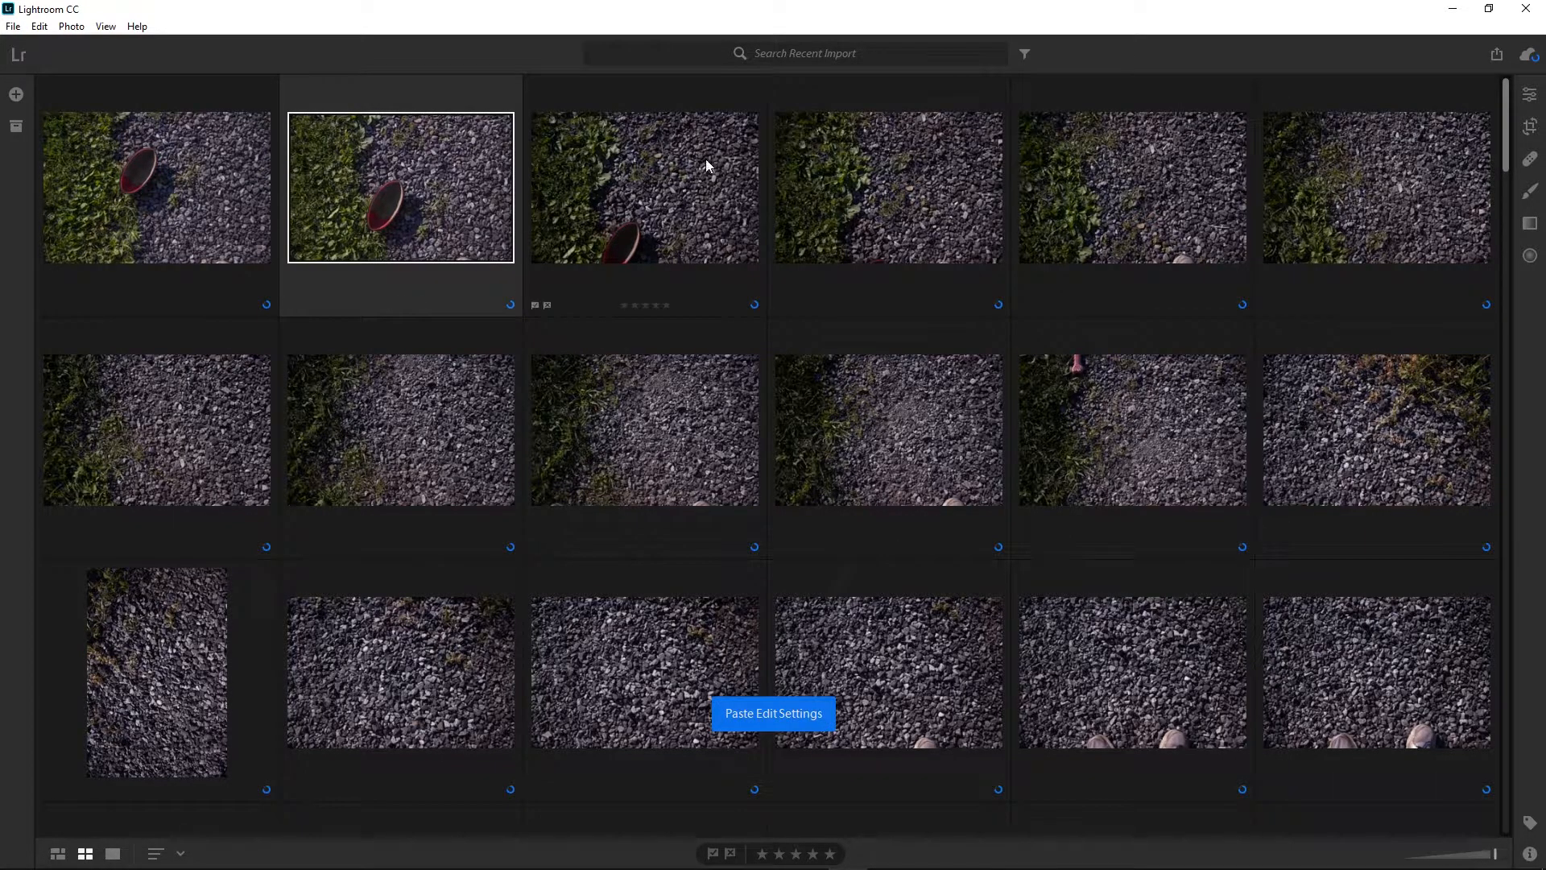
click(706, 159)
key(ctrl+v)
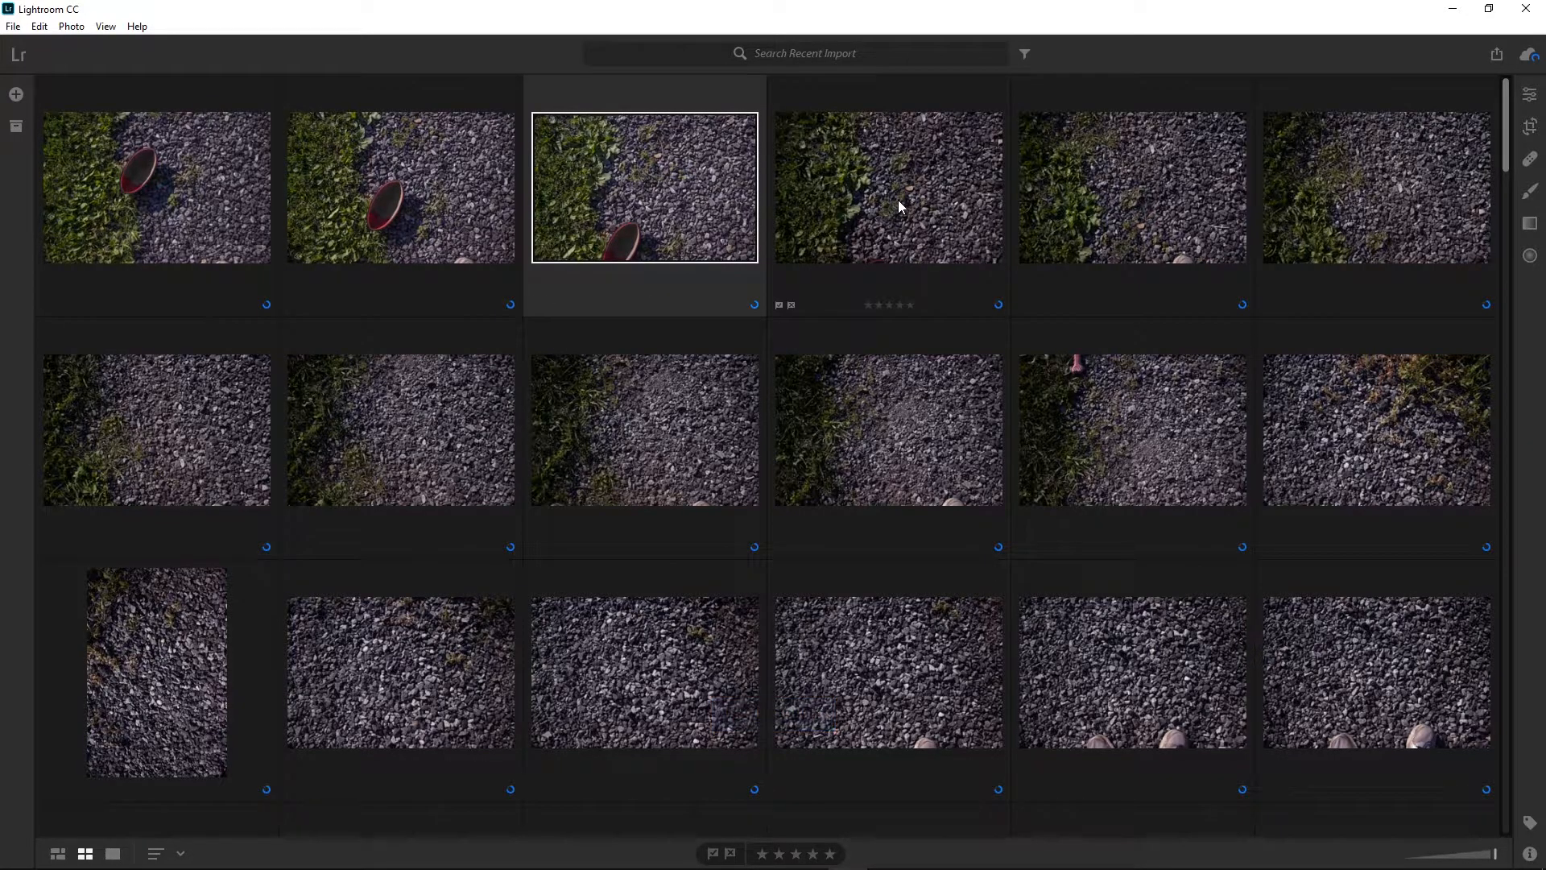
Select the photos from the fourth through the last and paste the copied edit settings onto all of them
click(899, 206)
scroll(984, 398, down, 5)
scroll(982, 393, down, 10)
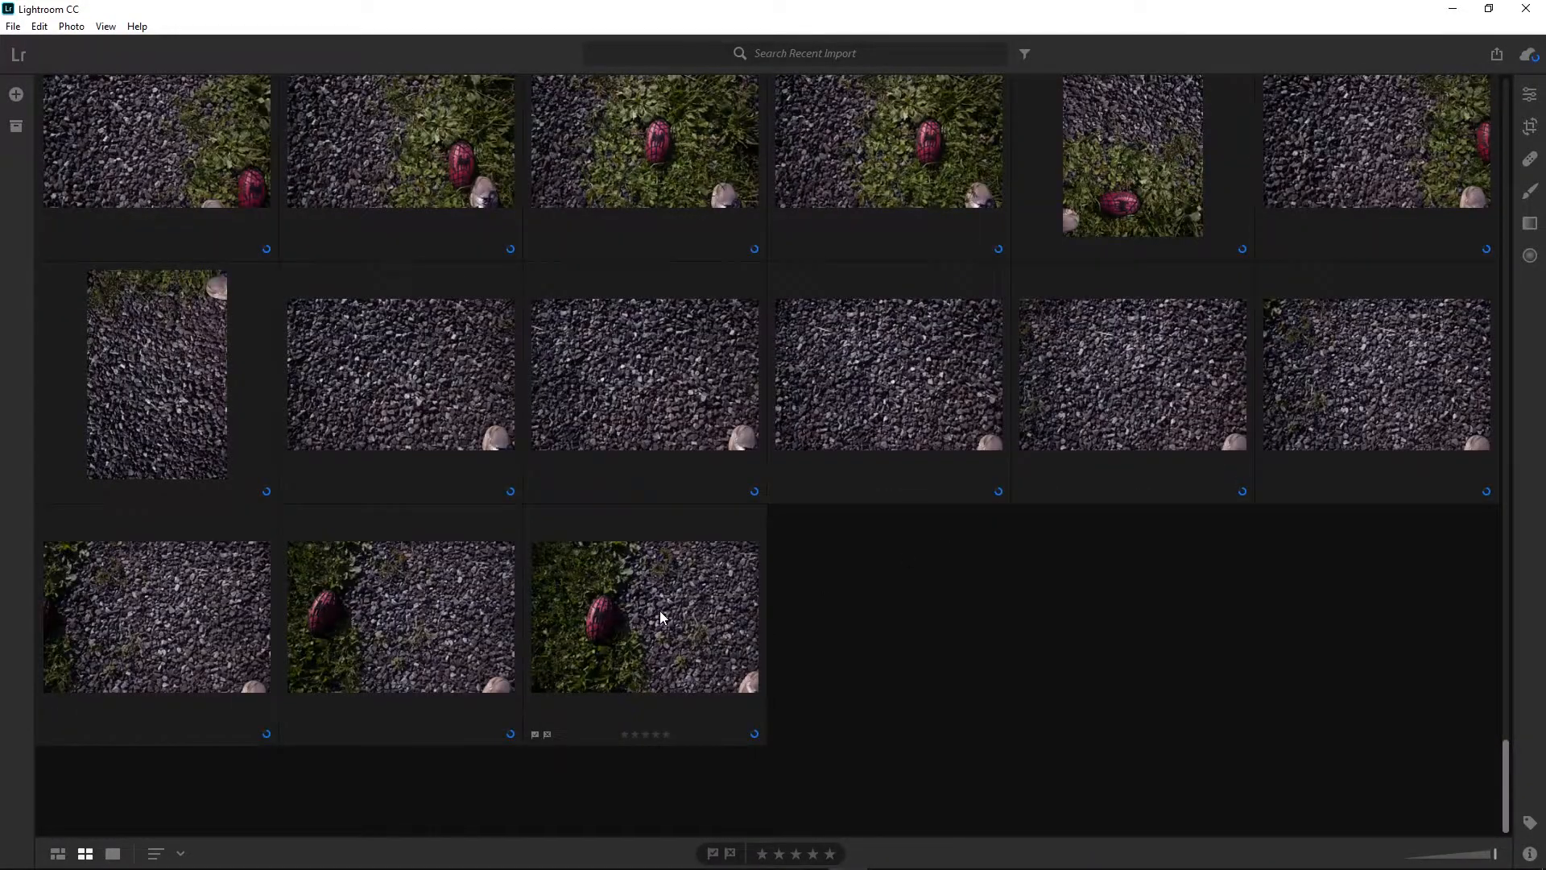
key(ctrl+a)
key(ctrl+v)
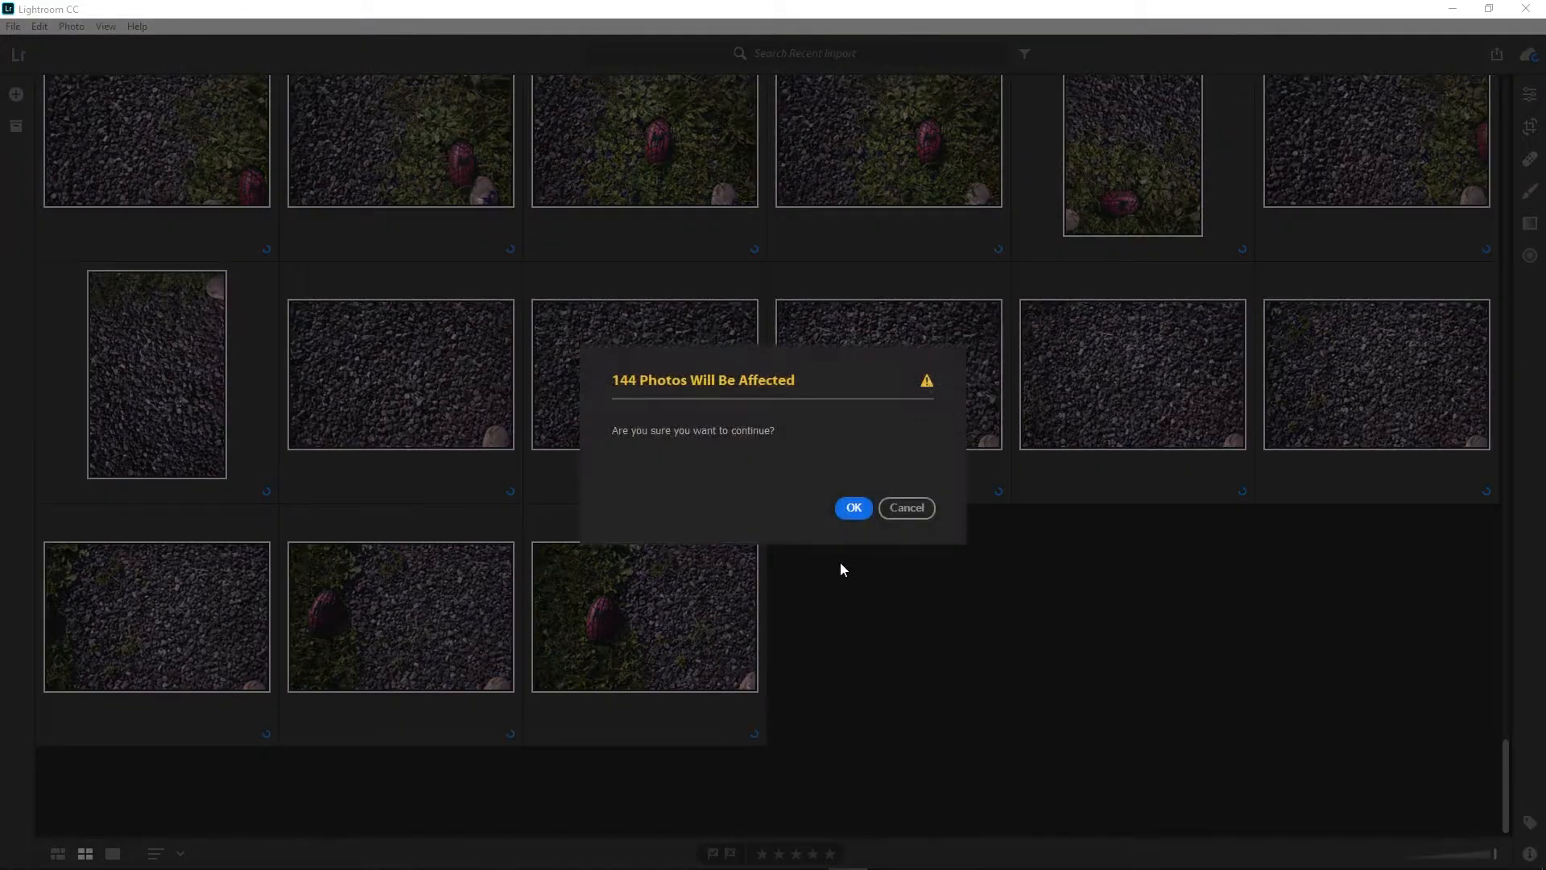
click(852, 506)
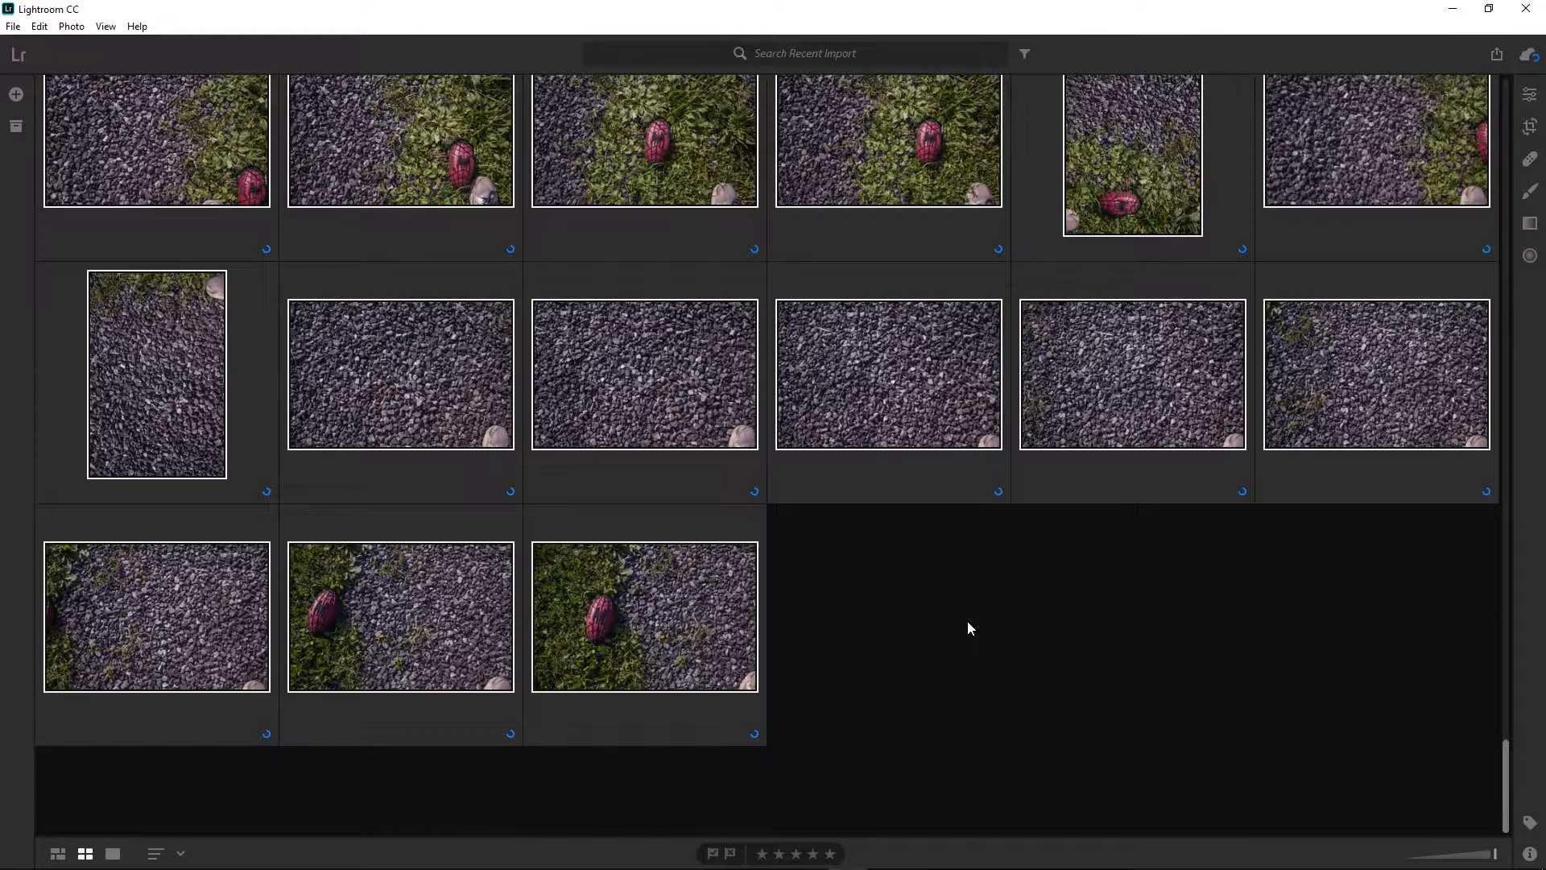
Clear the multi-photo selection and select the portrait-oriented photo showing the red object on the grass
scroll(969, 627, up, 3)
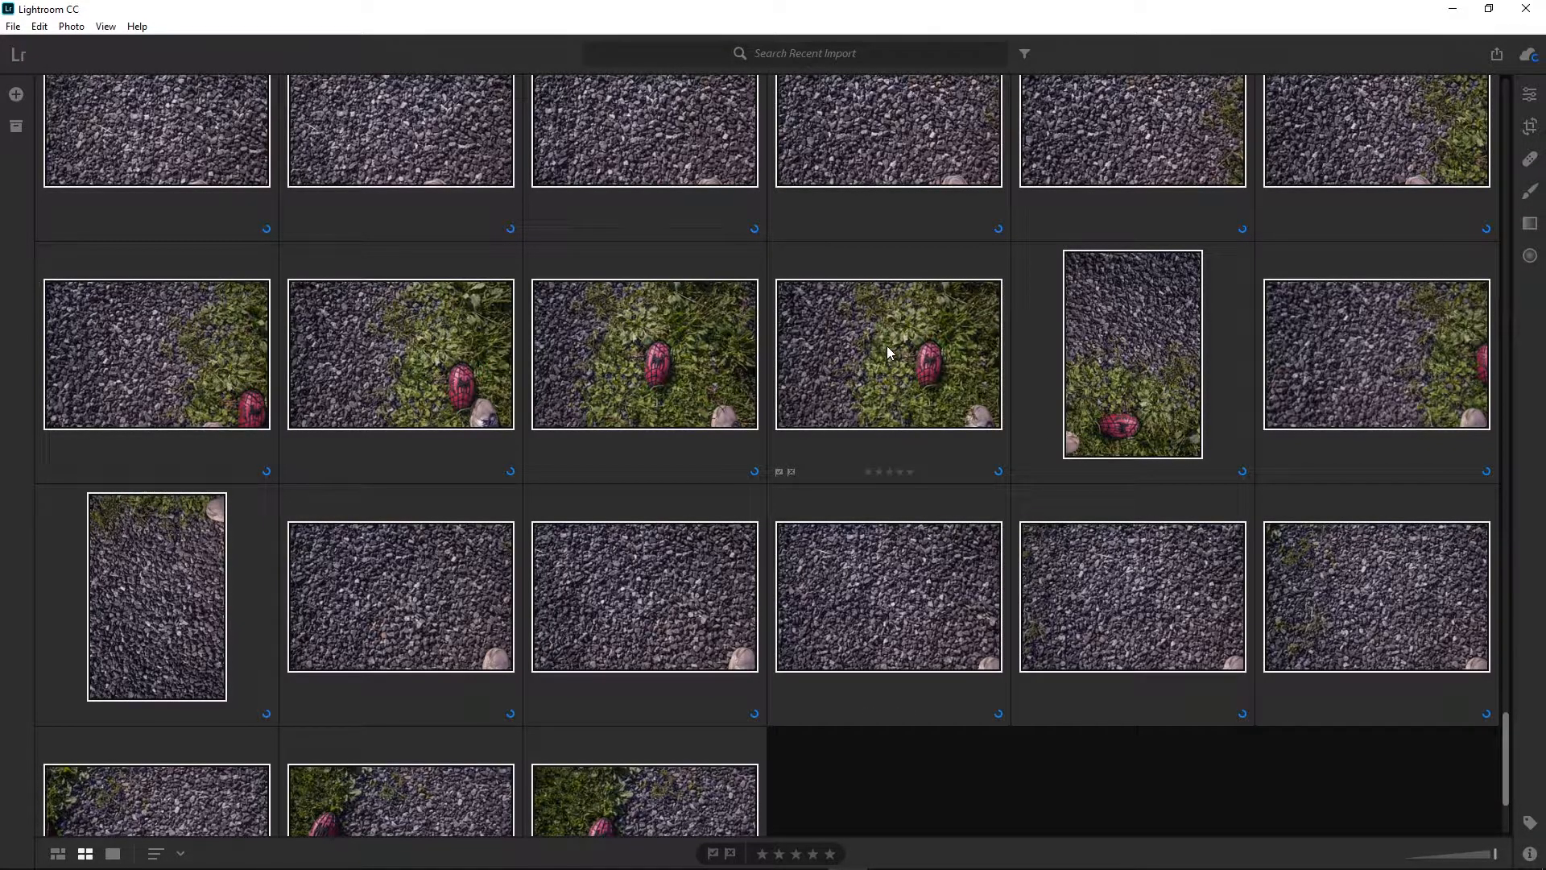
click(863, 340)
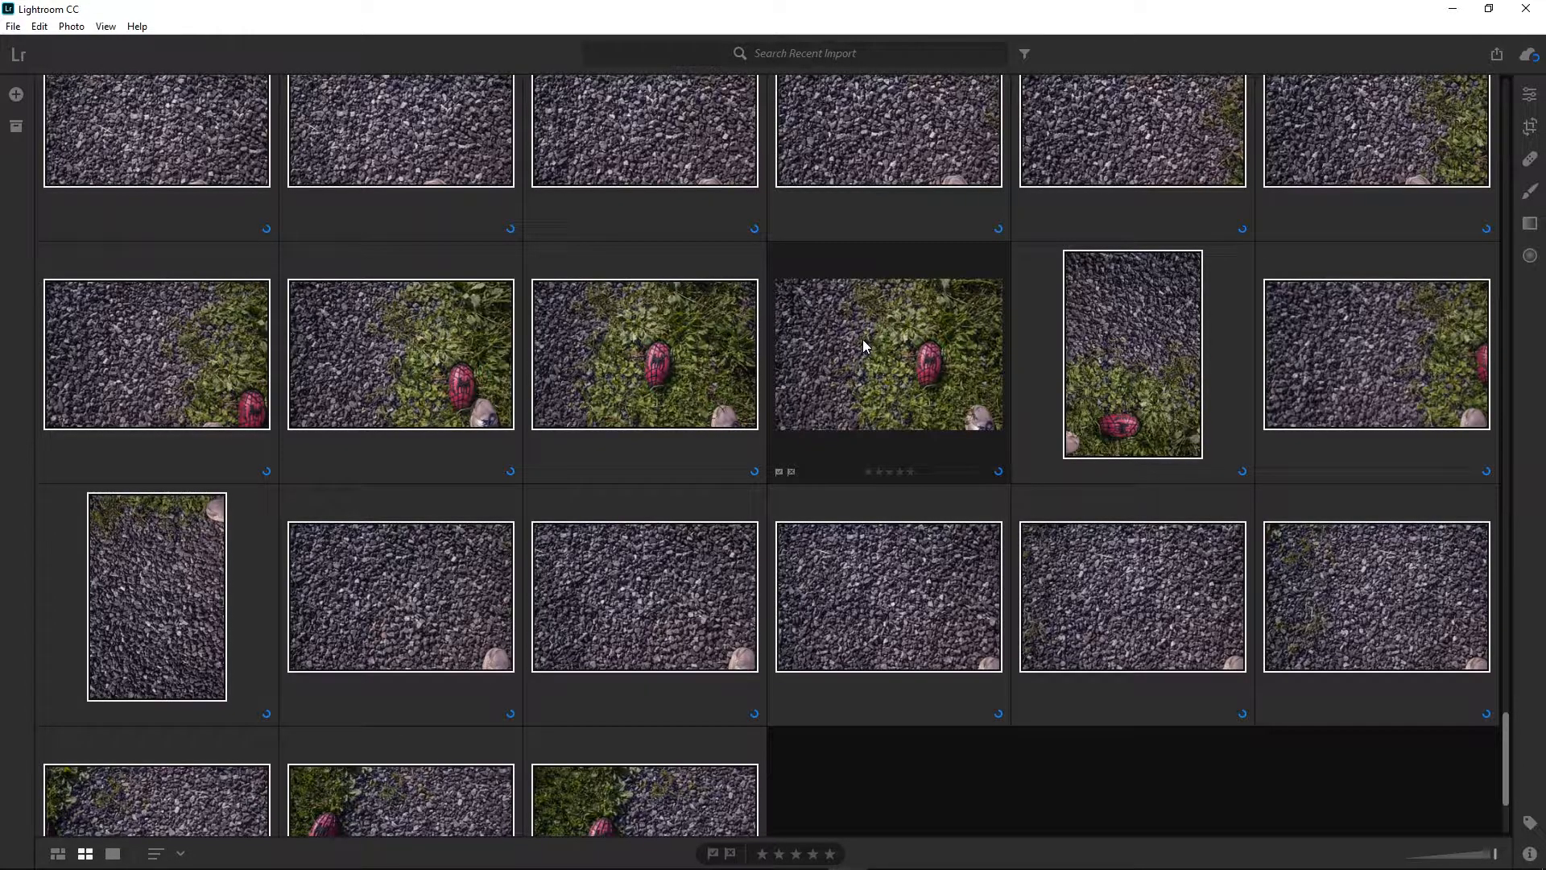
click(862, 340)
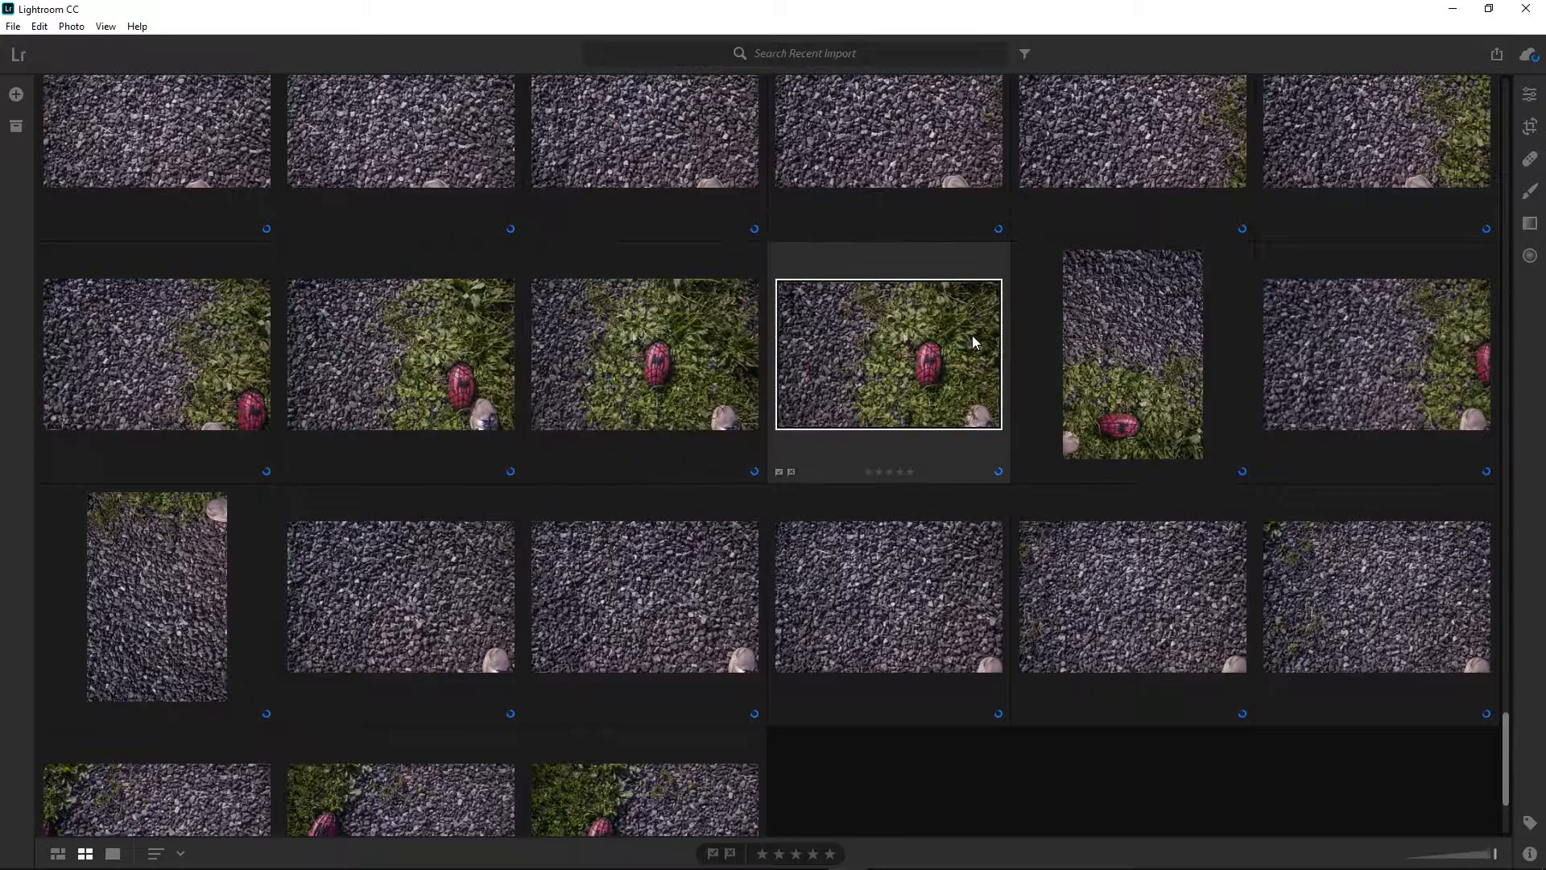
click(1091, 342)
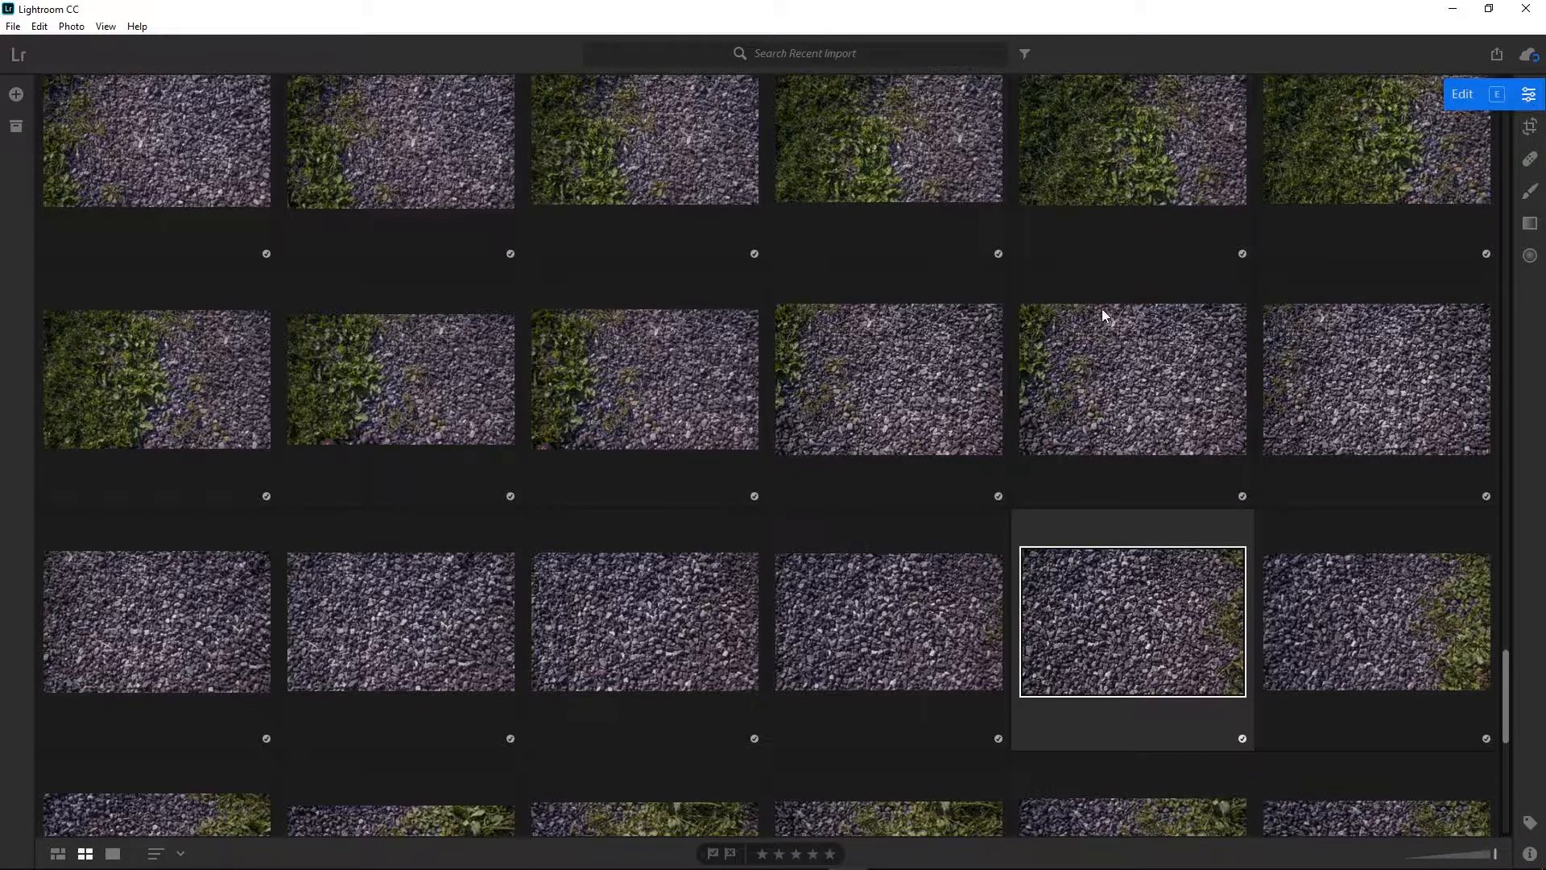
Look over the corrected photos, select them all from the first through the last, and open the options for saving them
scroll(871, 404, down, 8)
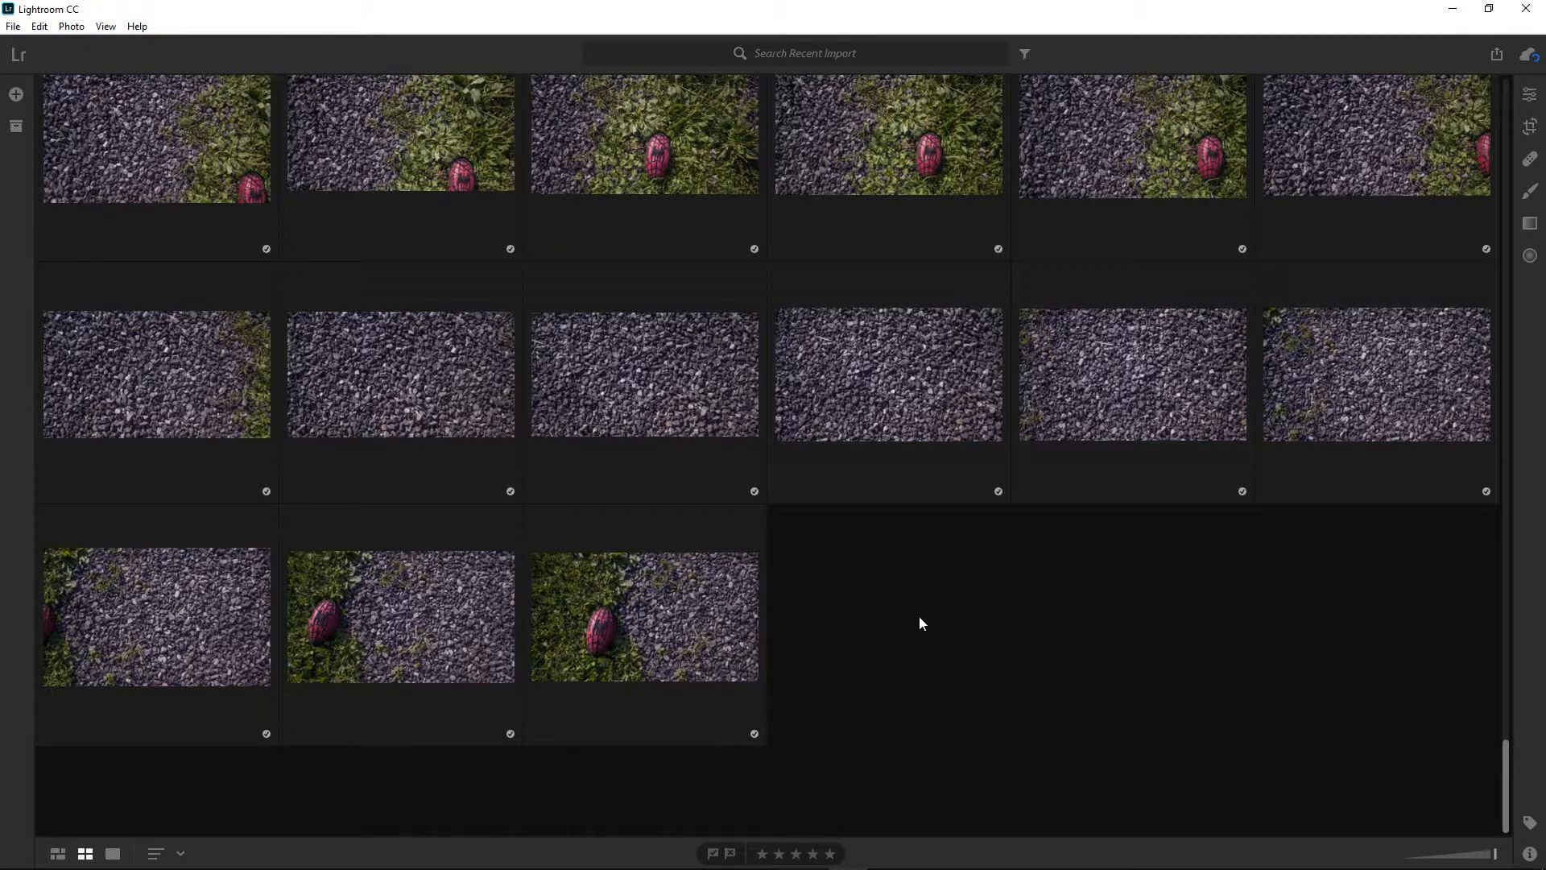
scroll(945, 621, up, 15)
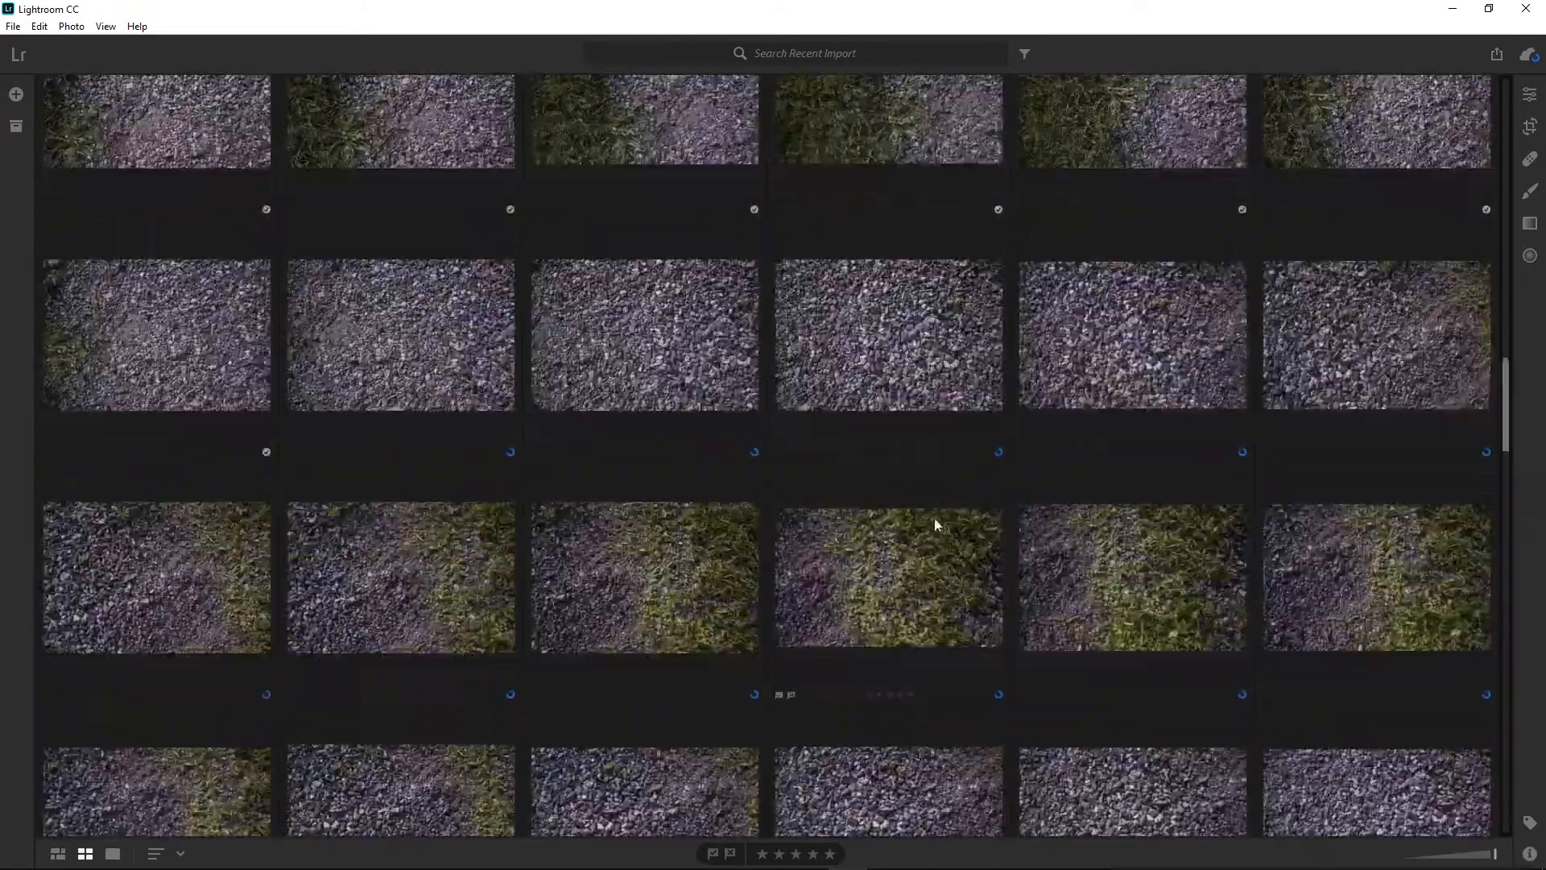
scroll(921, 477, up, 1)
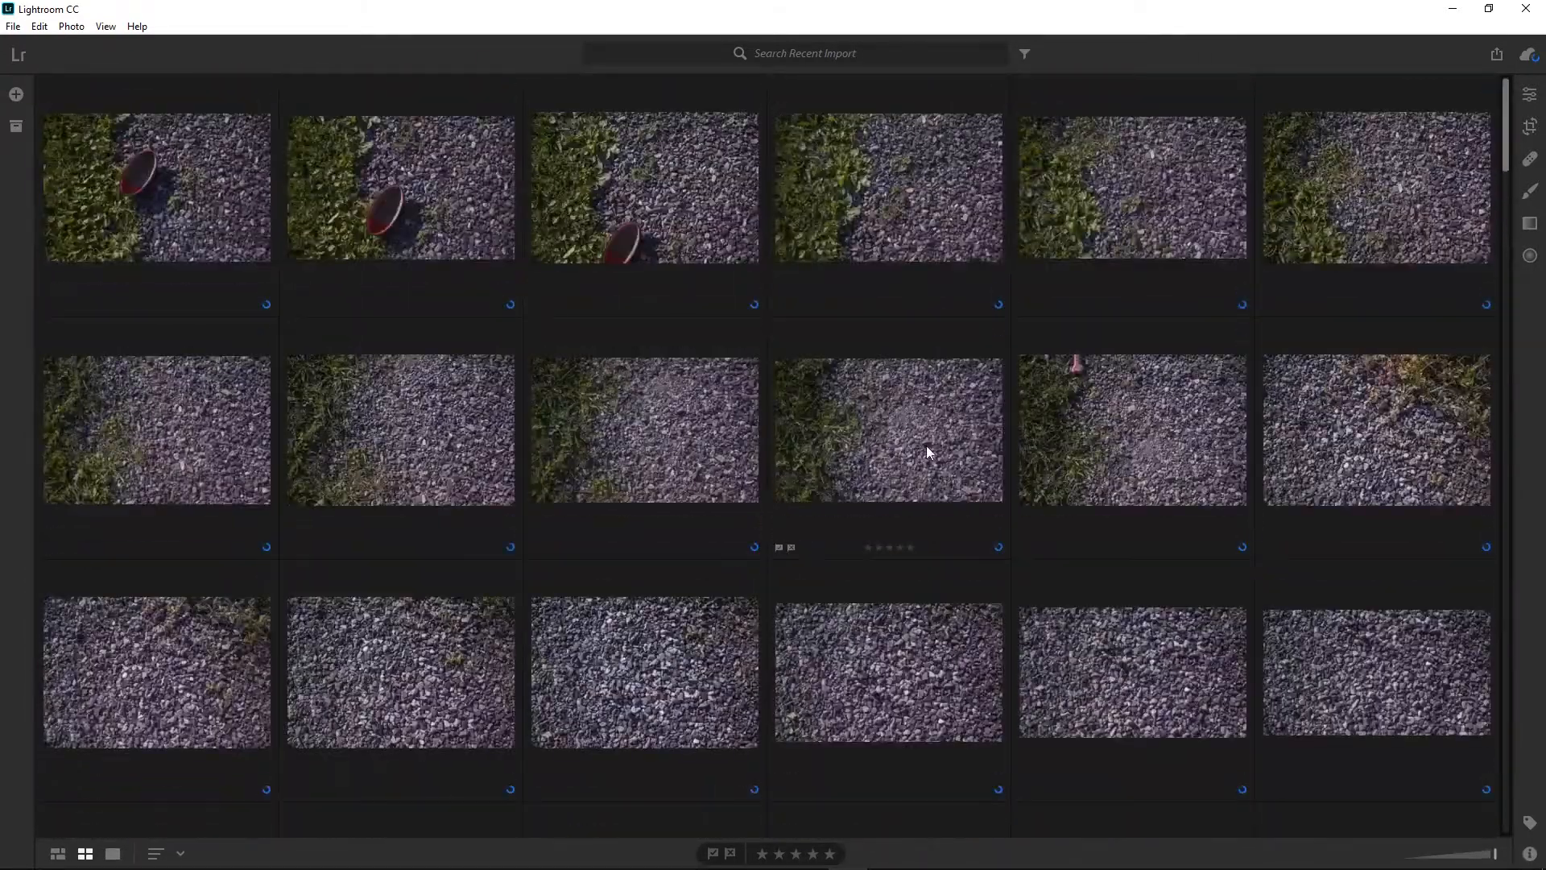
click(188, 167)
scroll(1107, 354, down, 15)
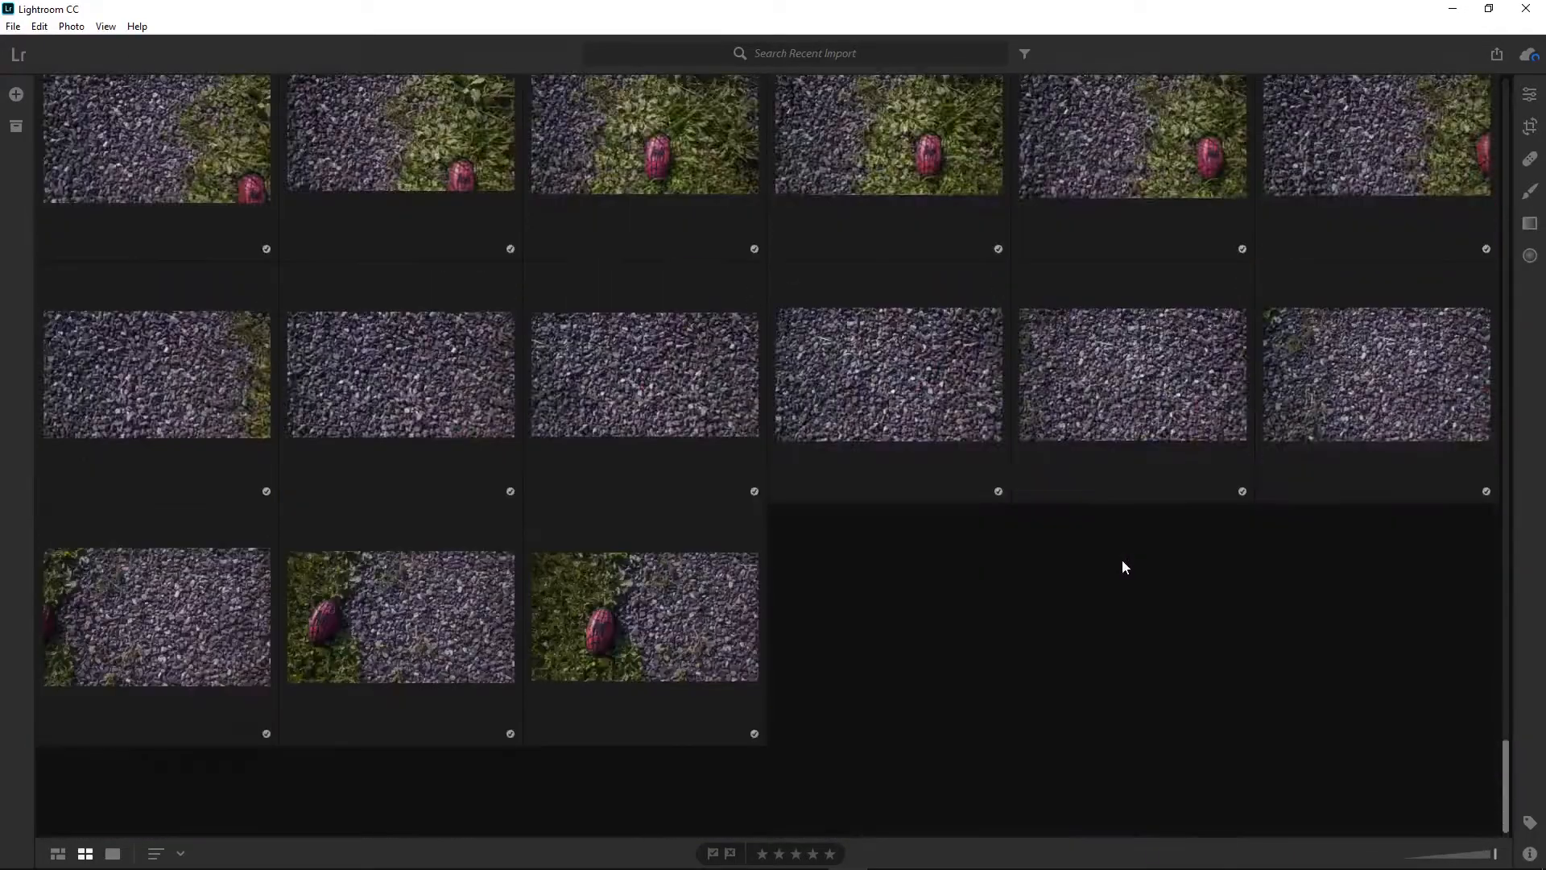
shift+click(668, 607)
right_click(682, 600)
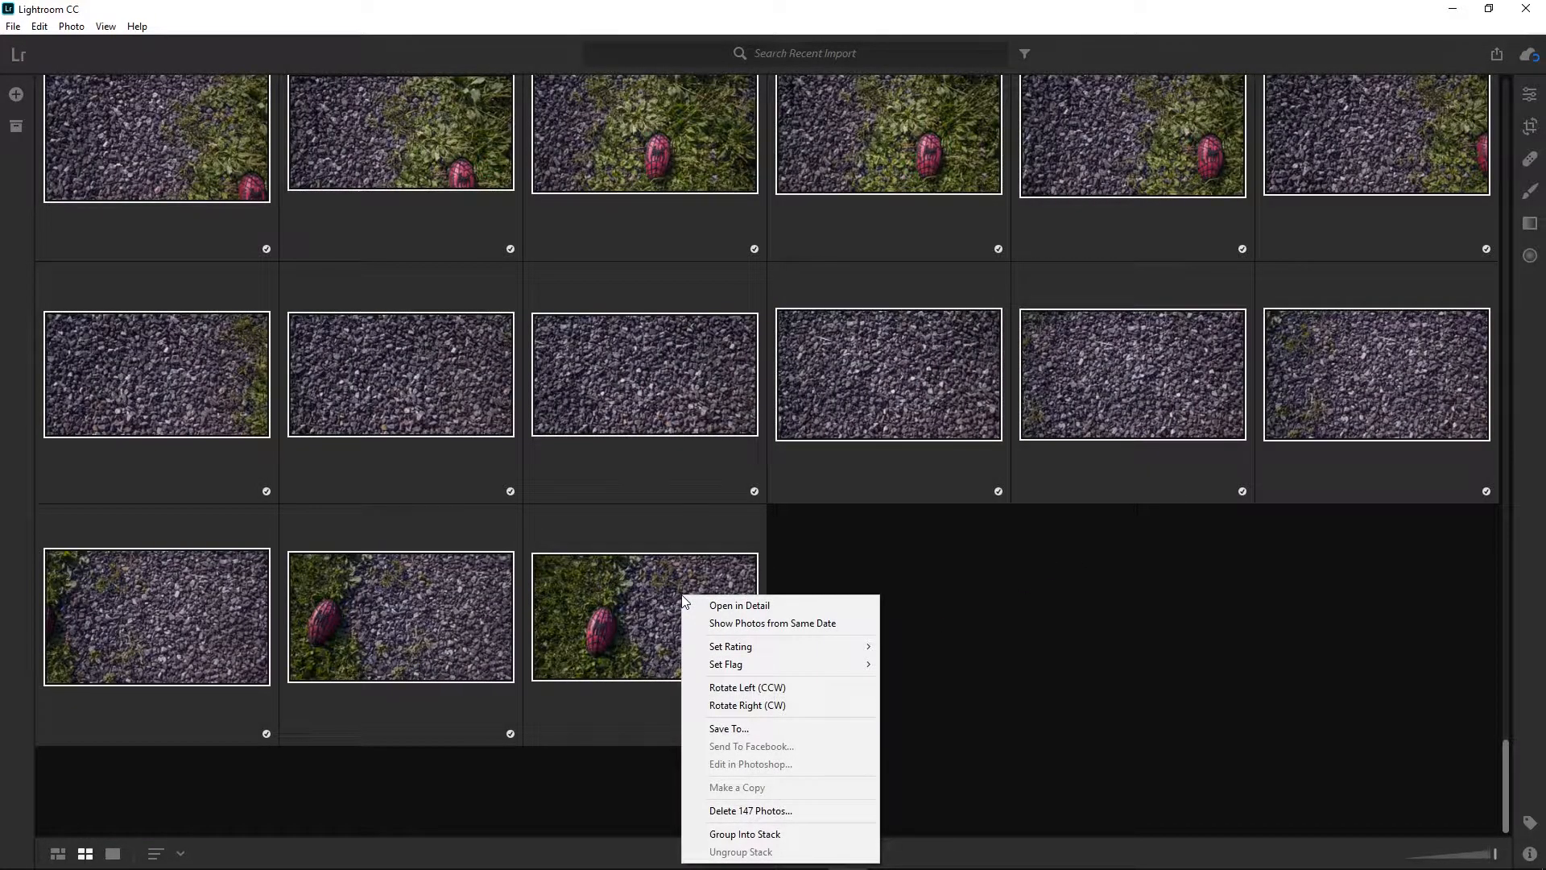
click(728, 728)
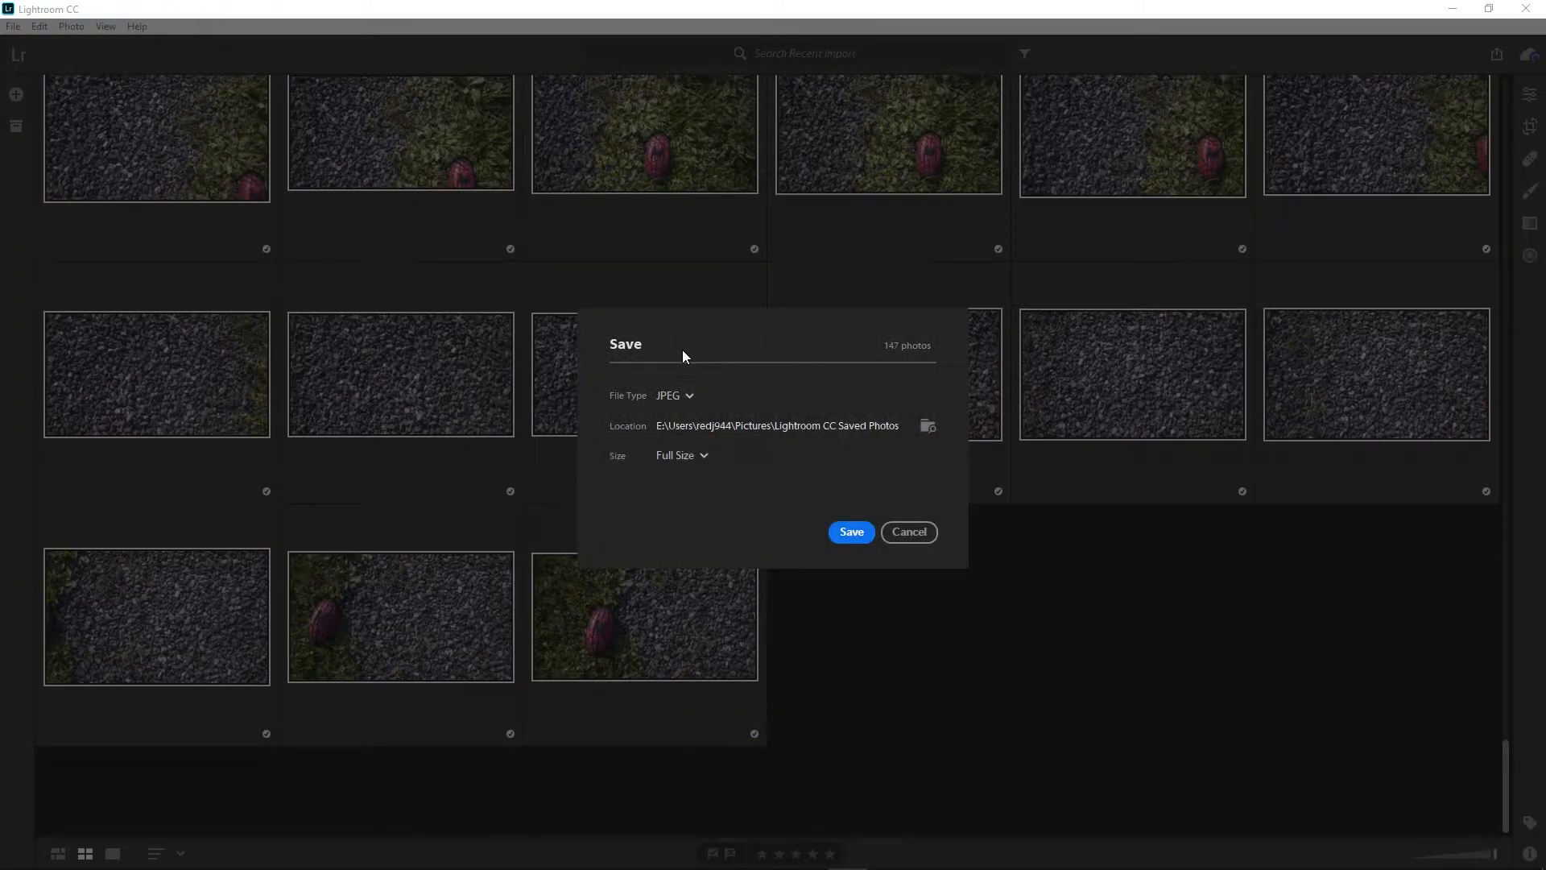
Browse for a save location and go to the Gravle 1 folder inside For fun > 3D Scanning
click(928, 427)
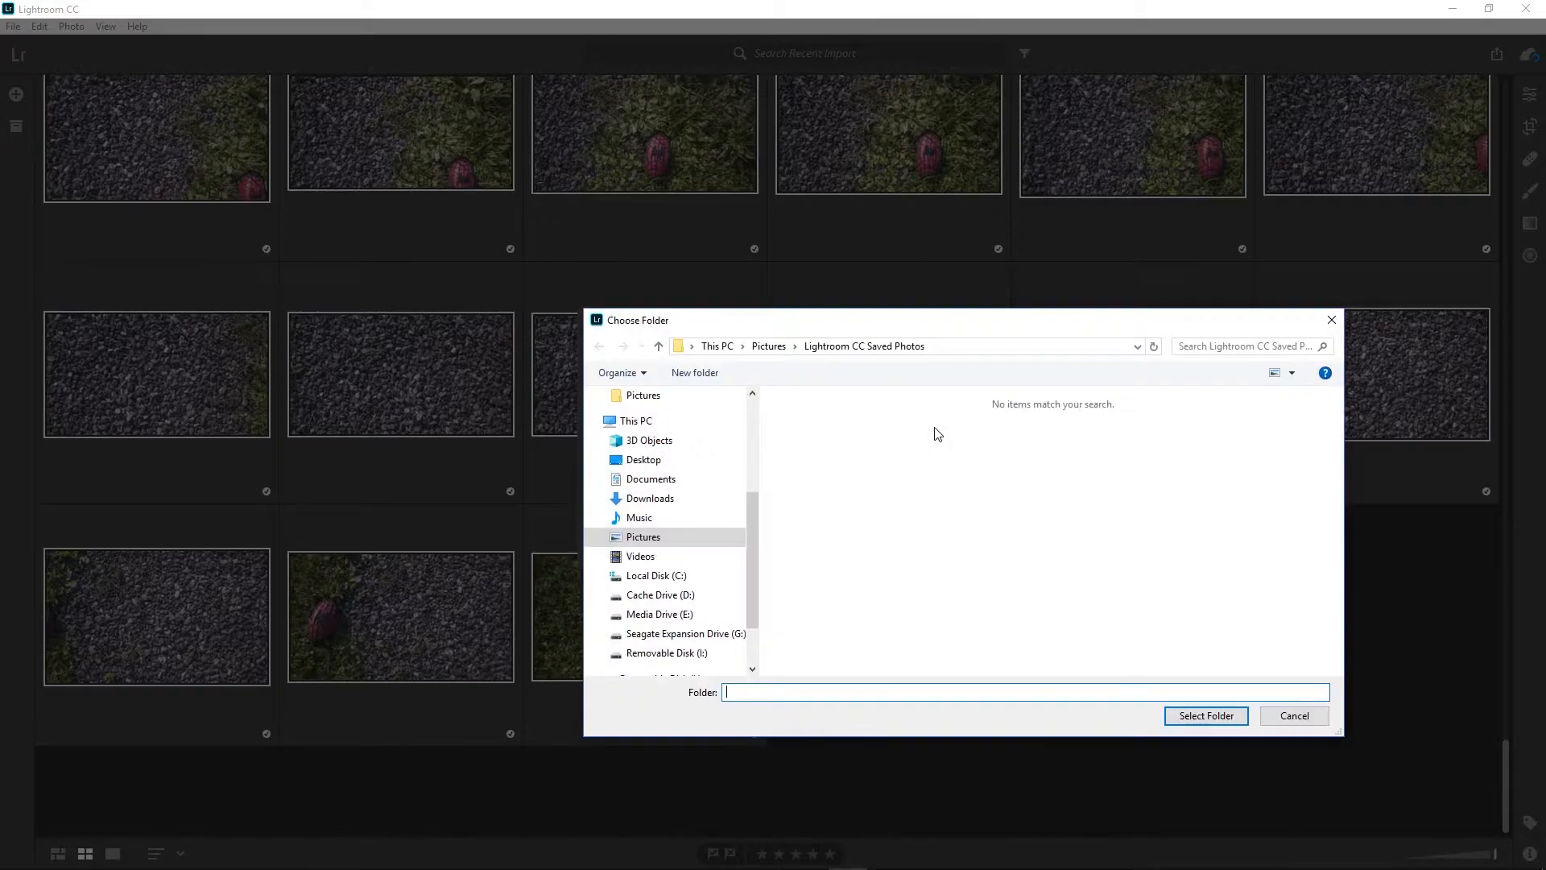
click(968, 351)
key(BackSpace)
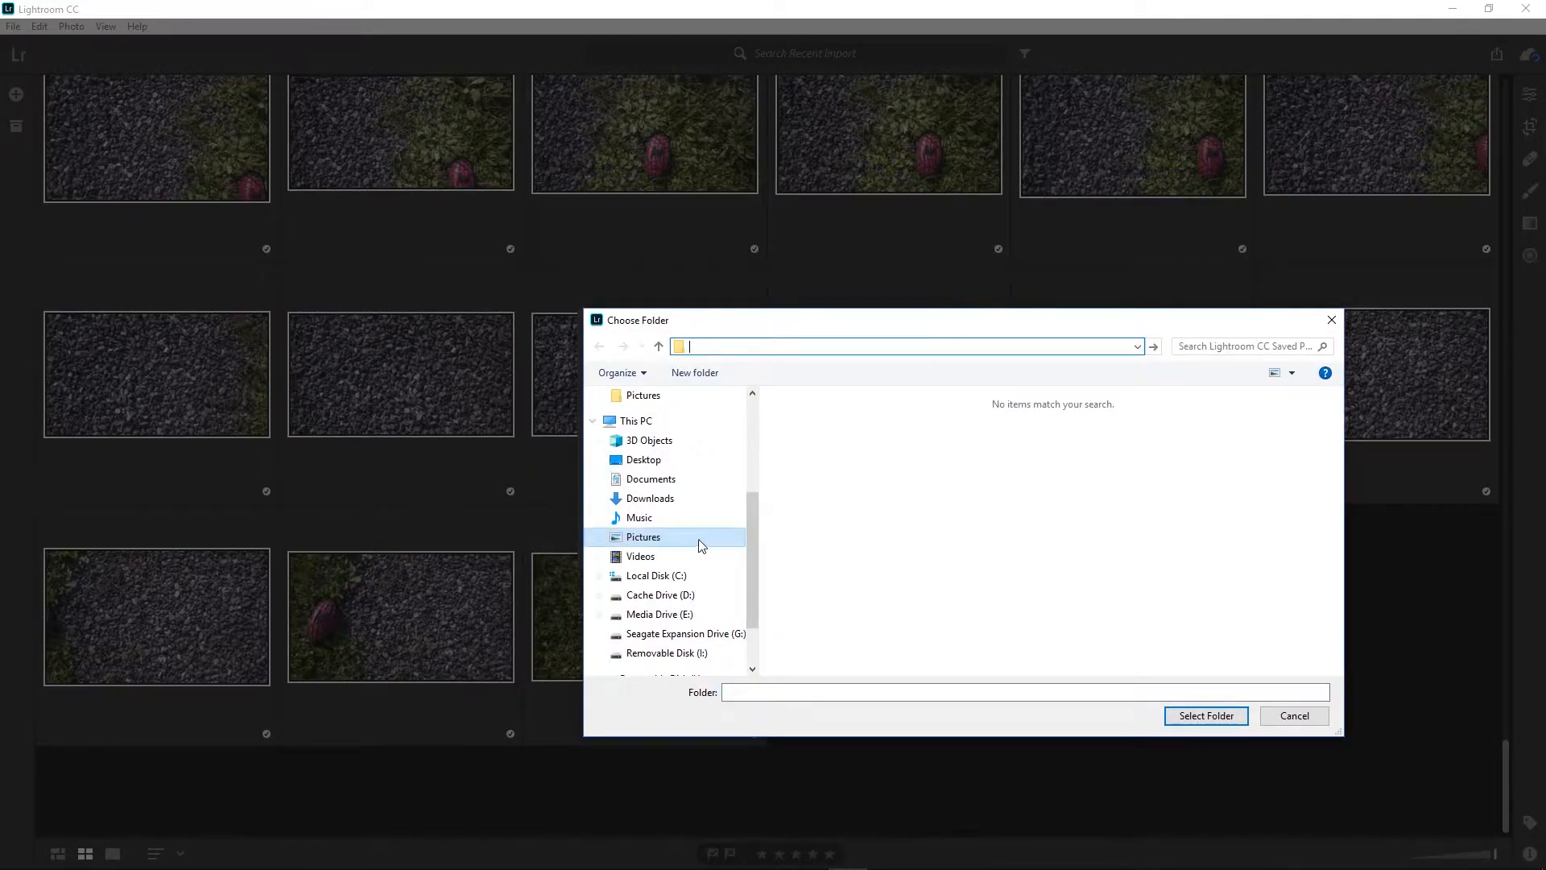
scroll(686, 456, up, 1)
scroll(686, 456, up, 2)
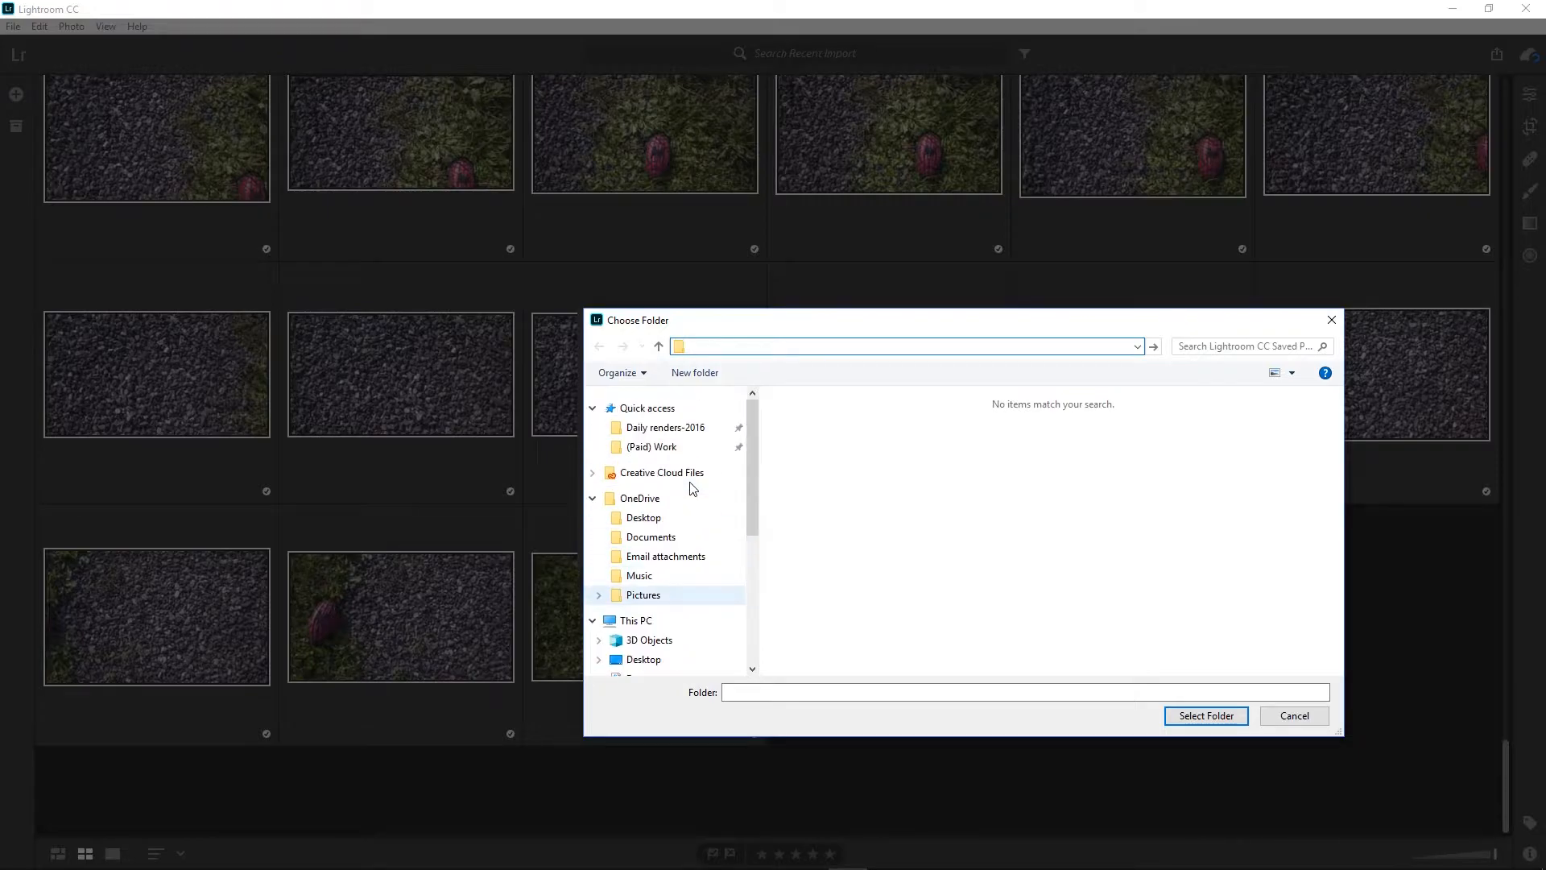
click(678, 427)
click(814, 436)
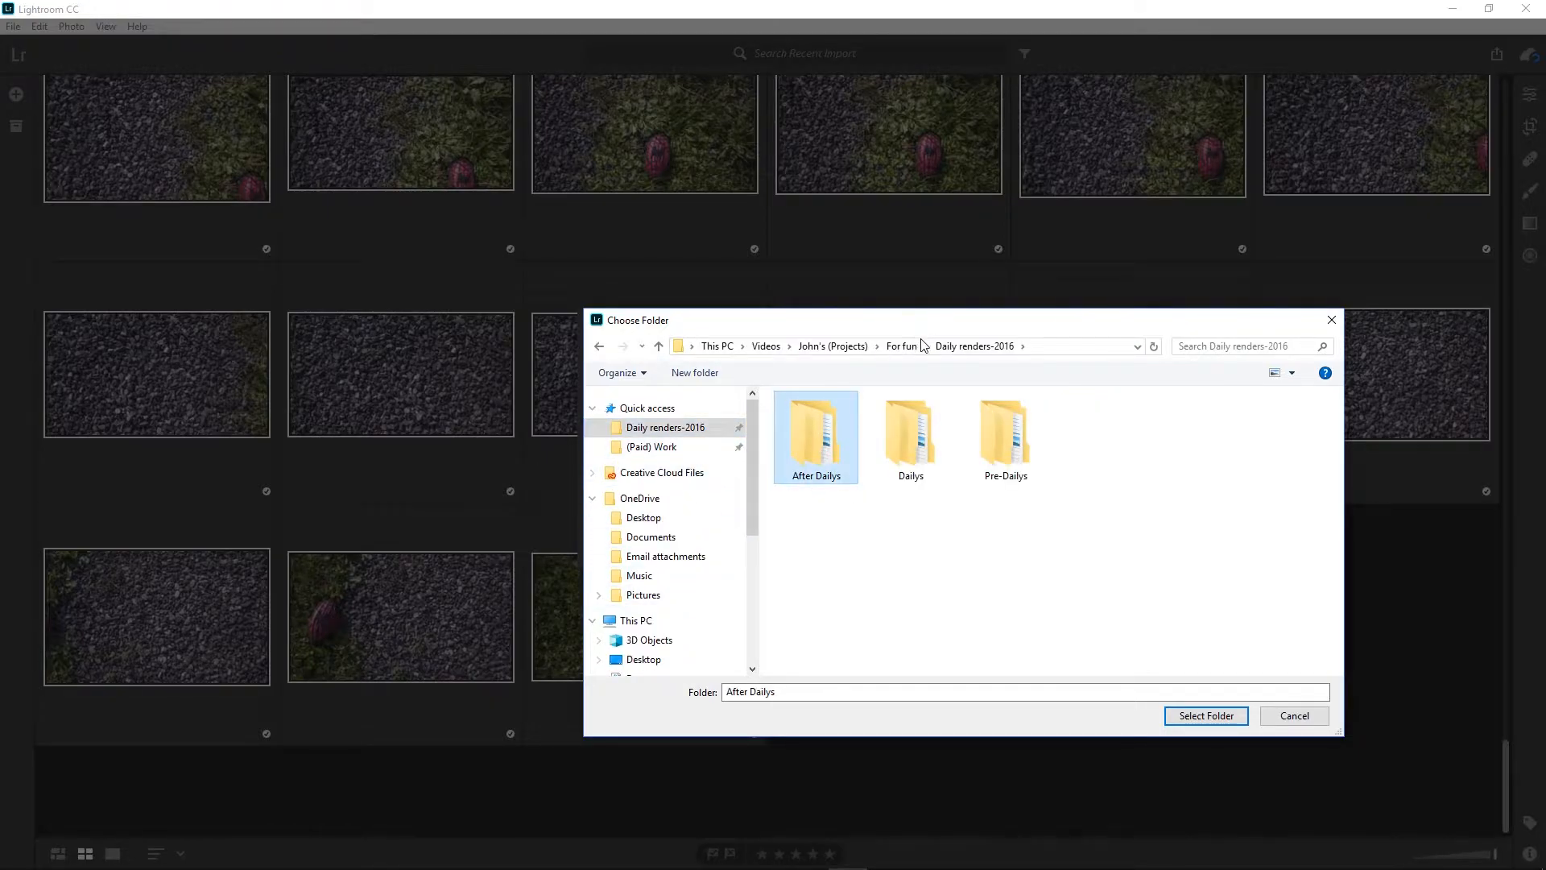
click(916, 346)
click(804, 446)
double_click(807, 453)
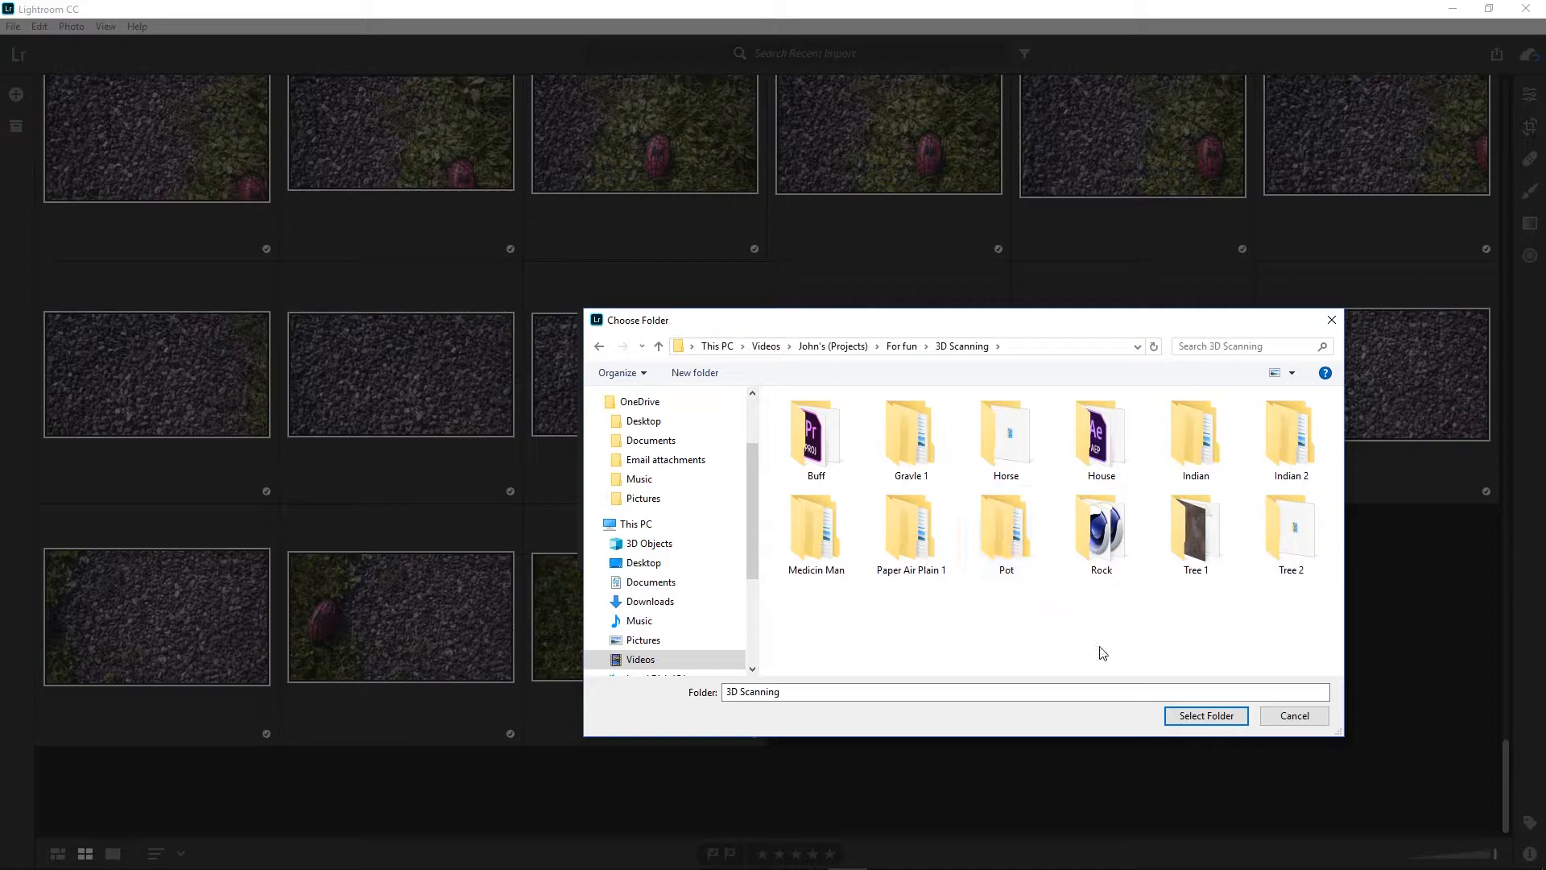
double_click(930, 462)
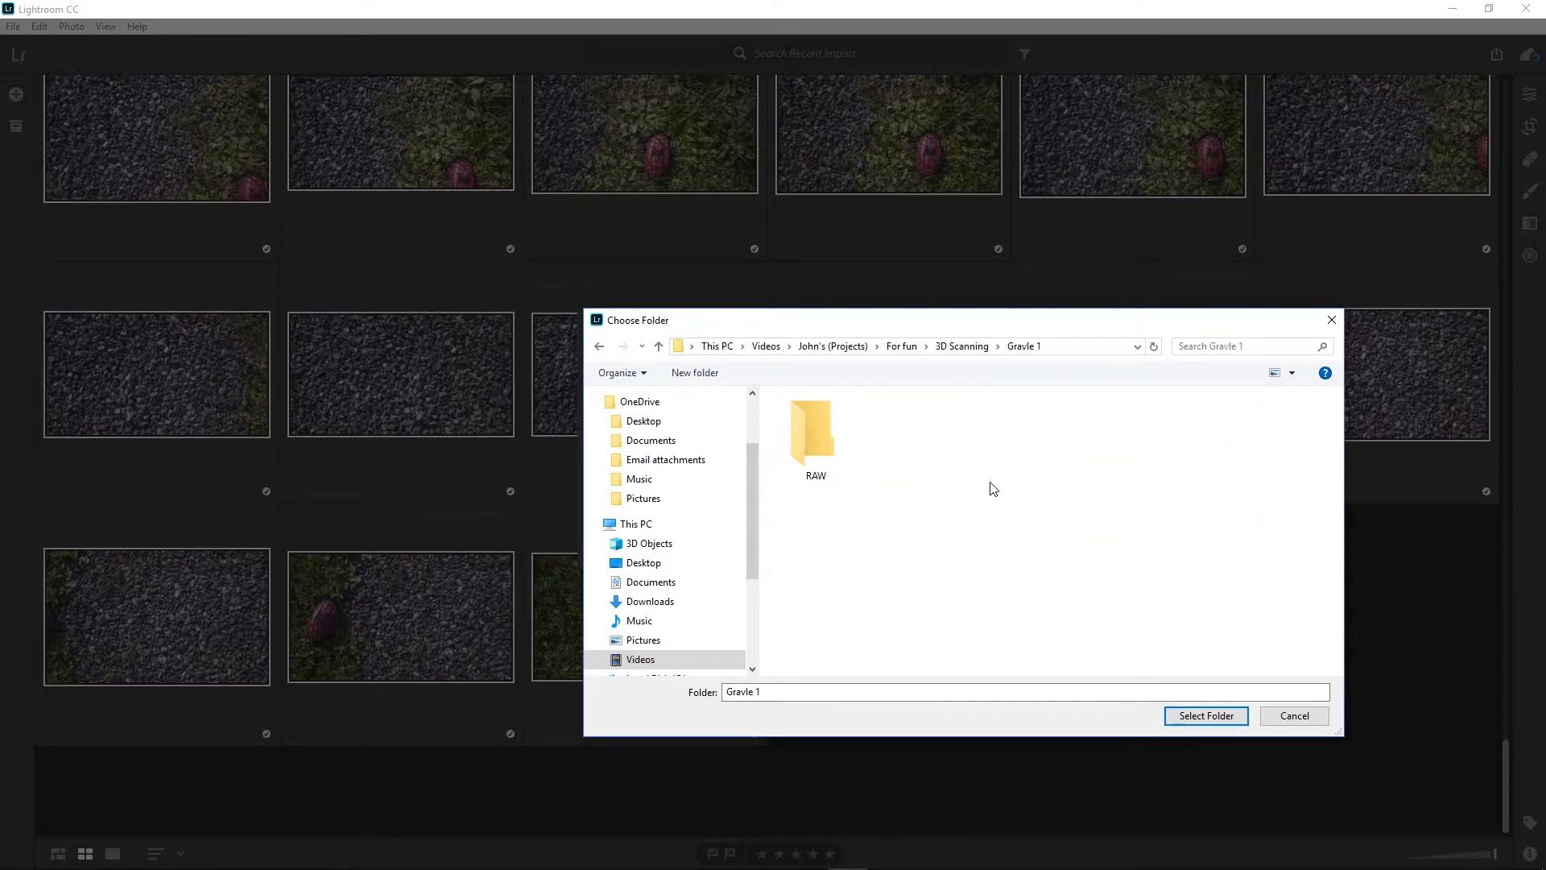
Create a new folder named "Editid" inside the Gravle 1 folder
right_click(963, 521)
mouse_move(914, 676)
click(993, 671)
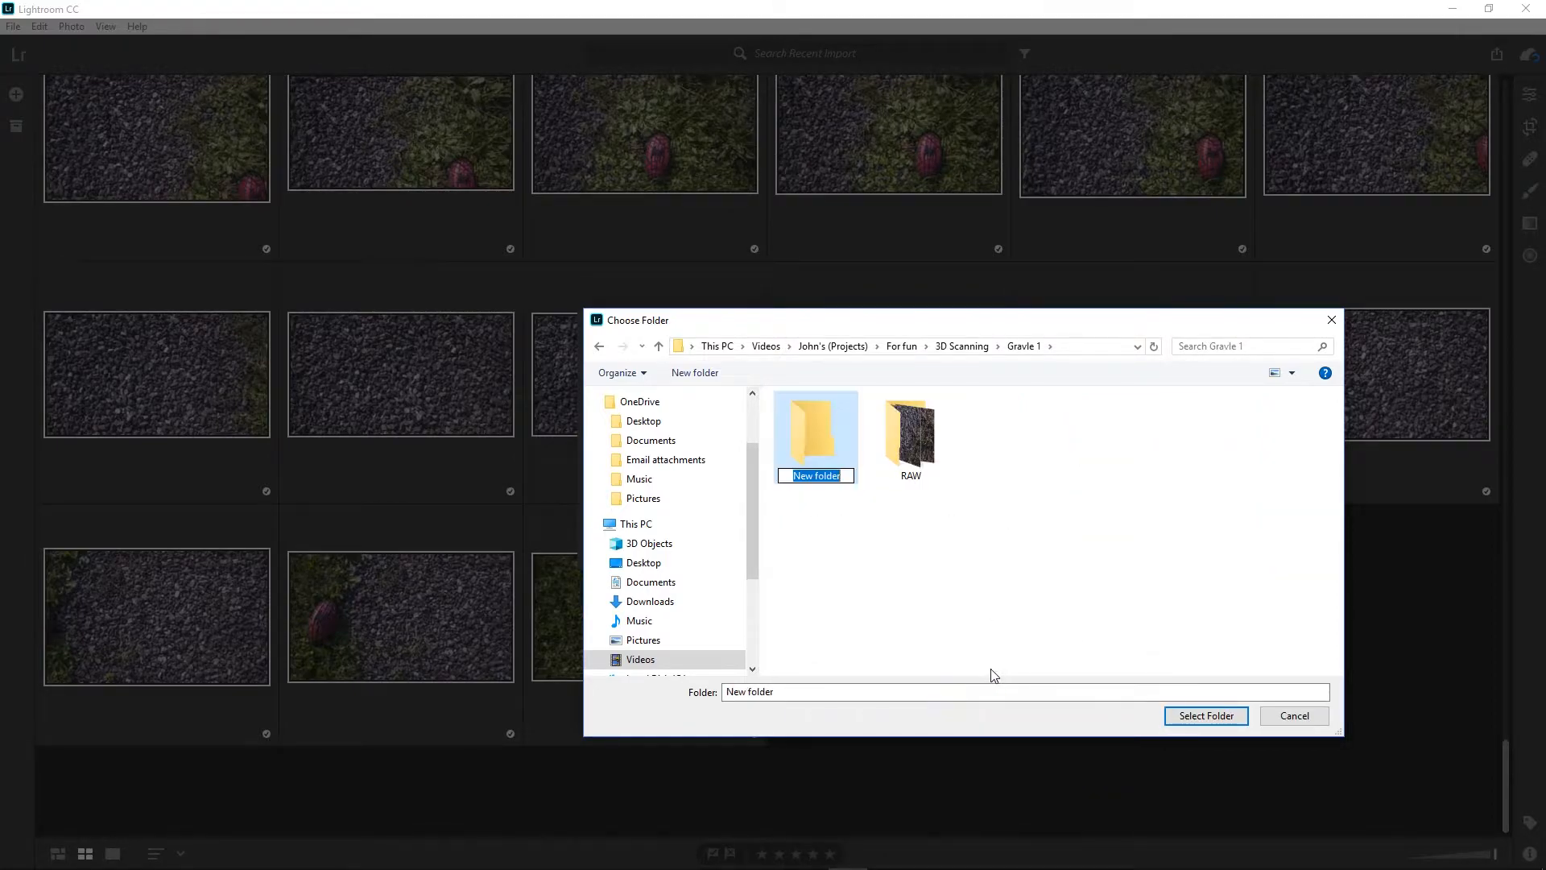
text(Editid)
key(Return)
Open the Editid folder and choose it as the save location for the photos
right_click(804, 488)
click(813, 475)
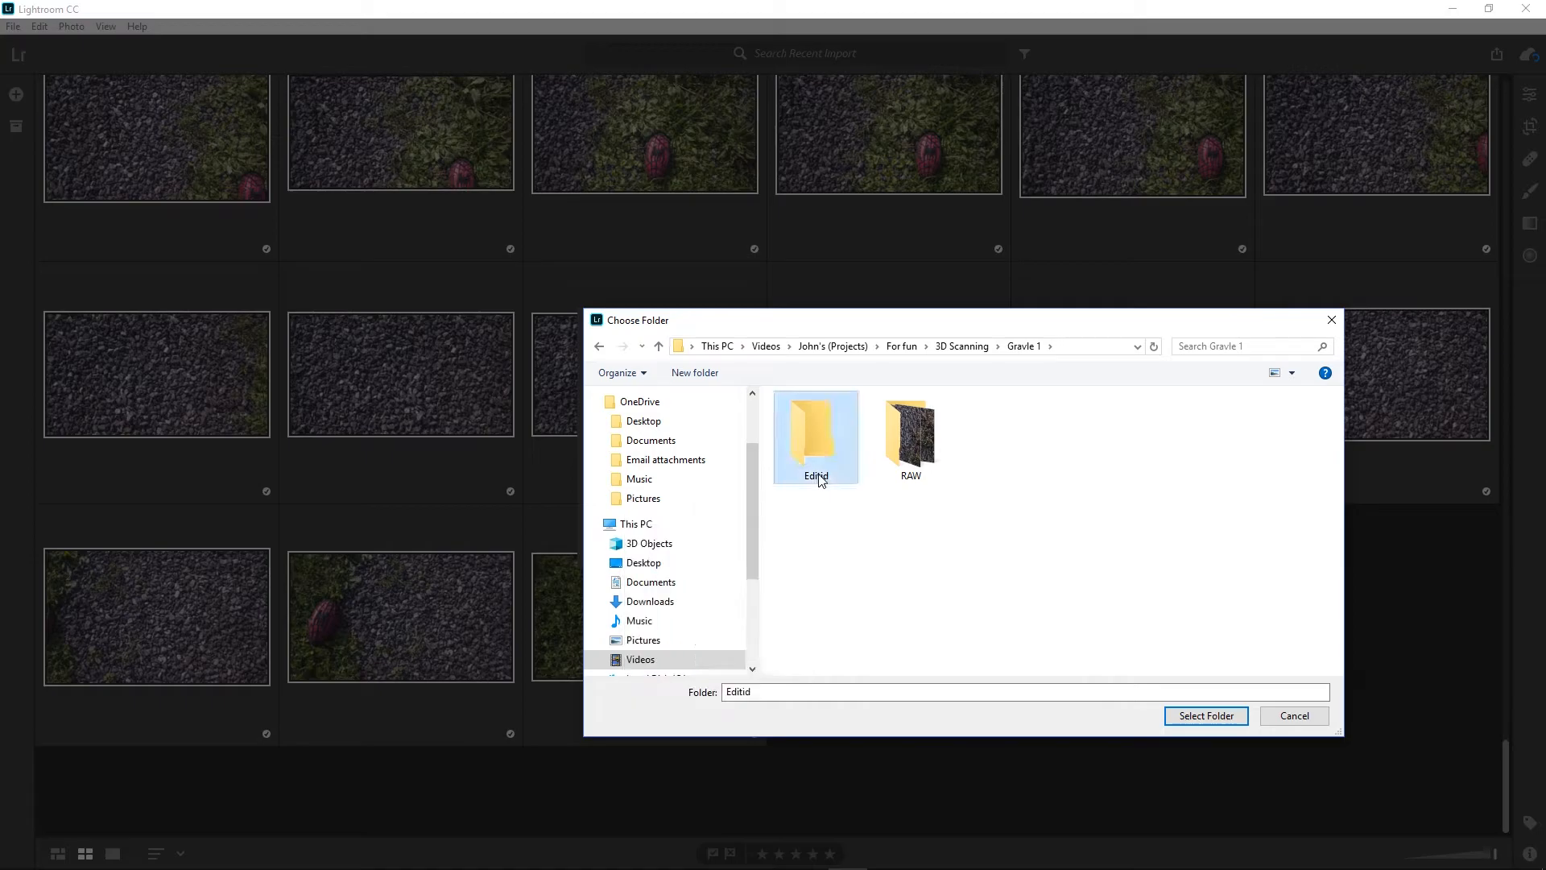
right_click(816, 474)
click(831, 471)
double_click(831, 473)
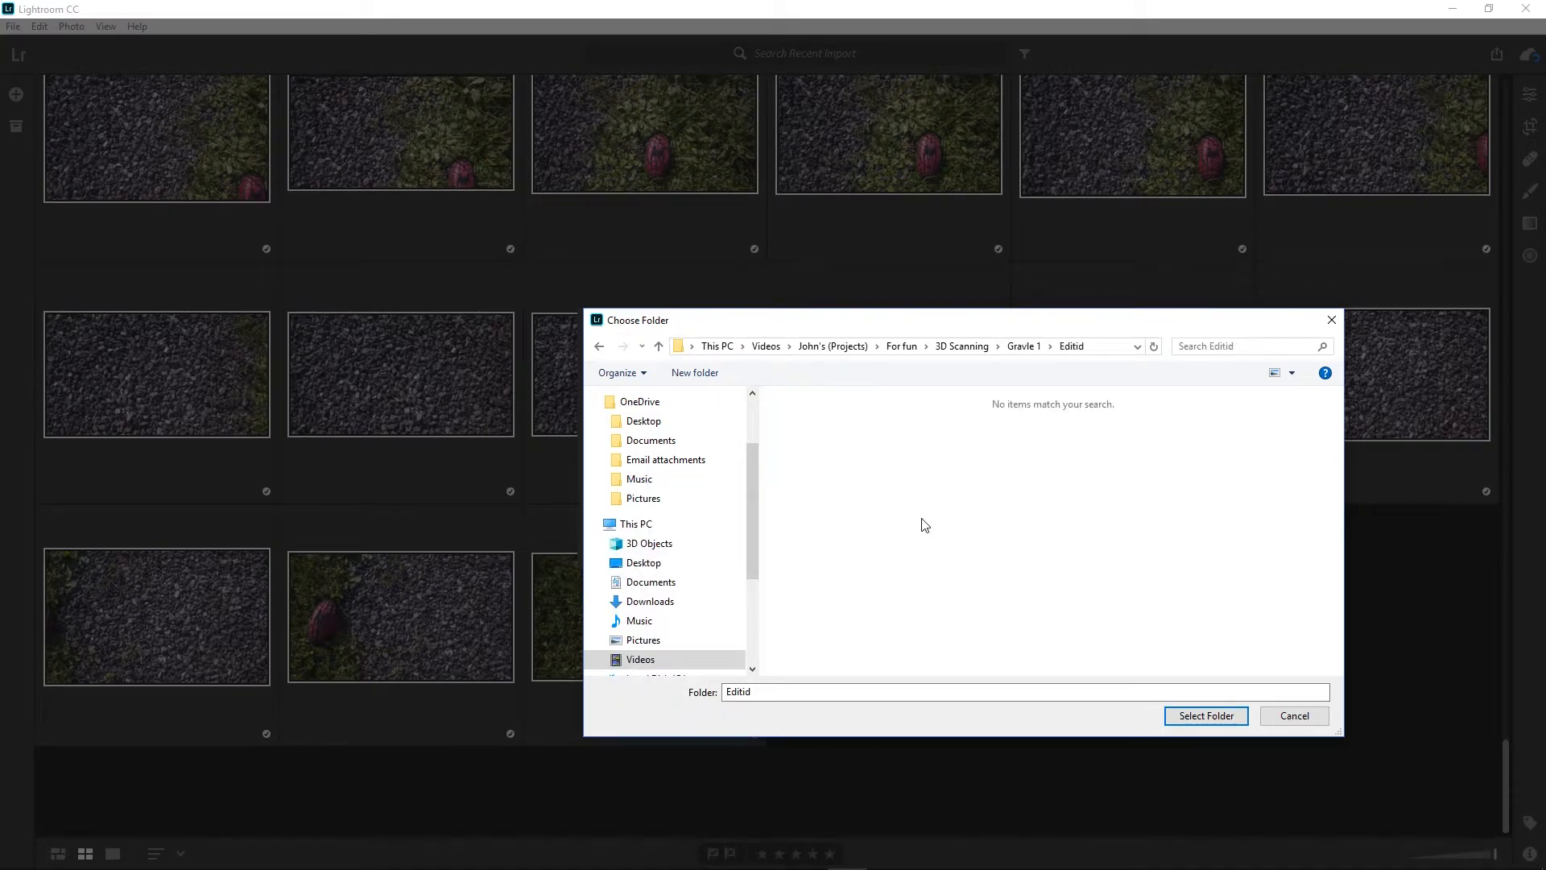
click(1207, 716)
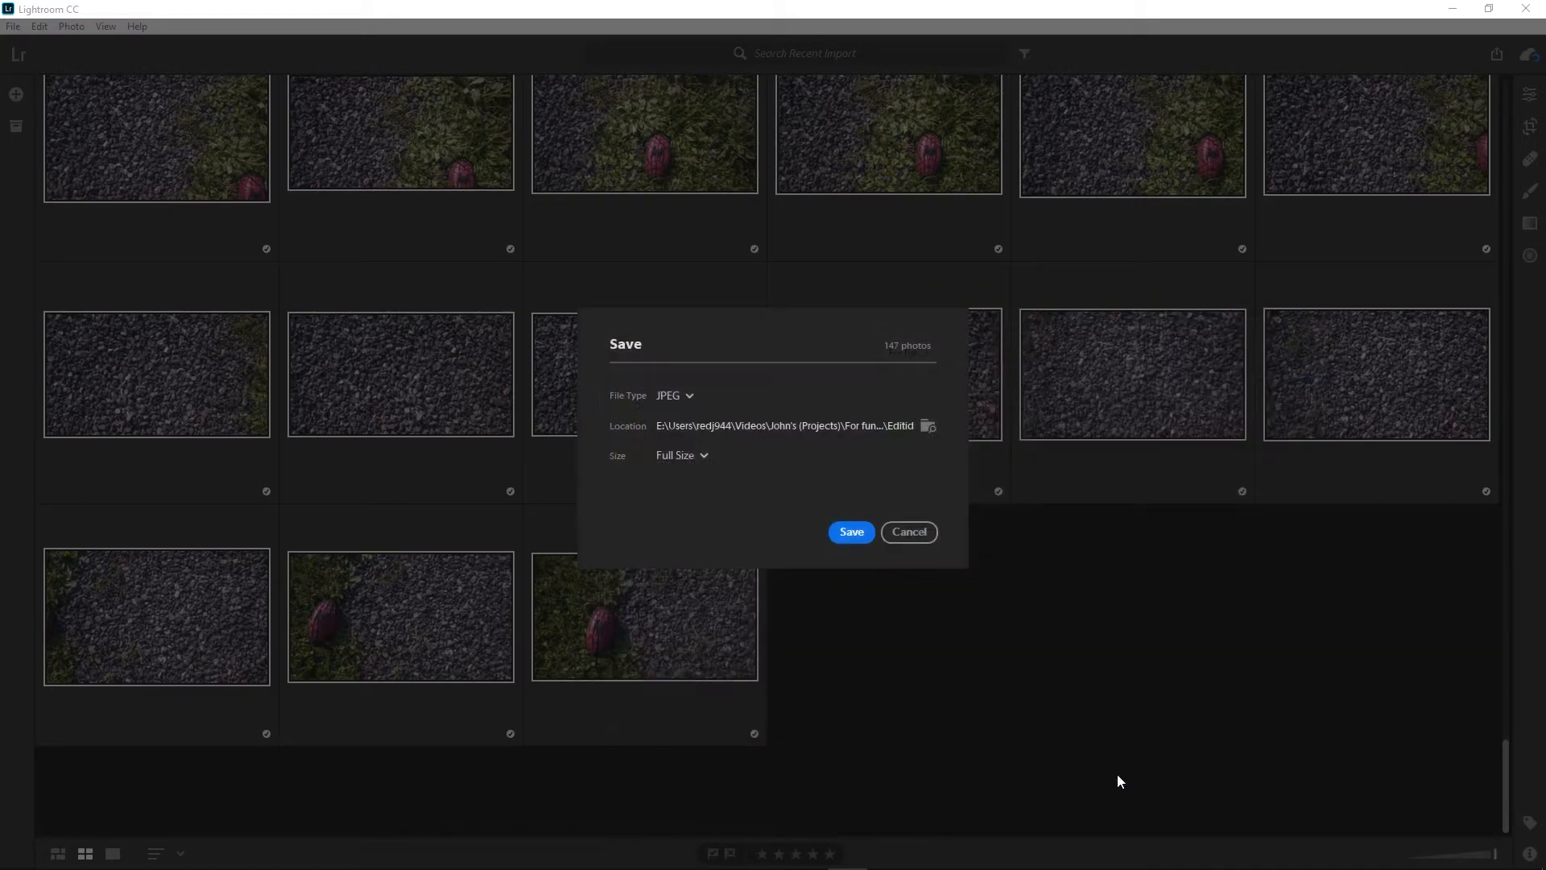
Check the size and file type options, keep Full Size and JPEG, and save the selected photos
click(675, 456)
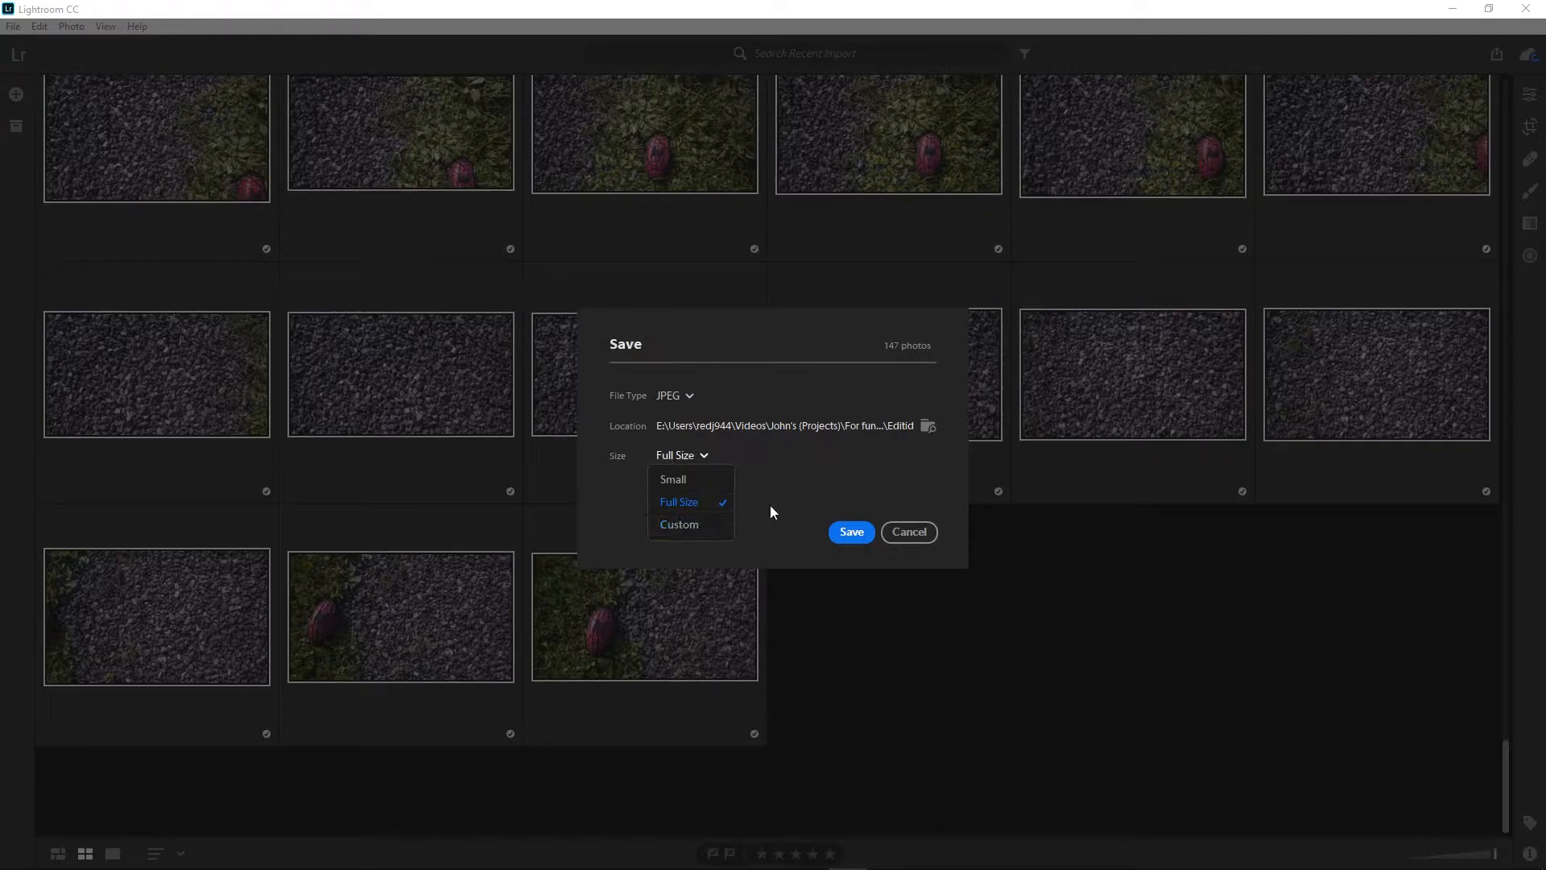
click(689, 398)
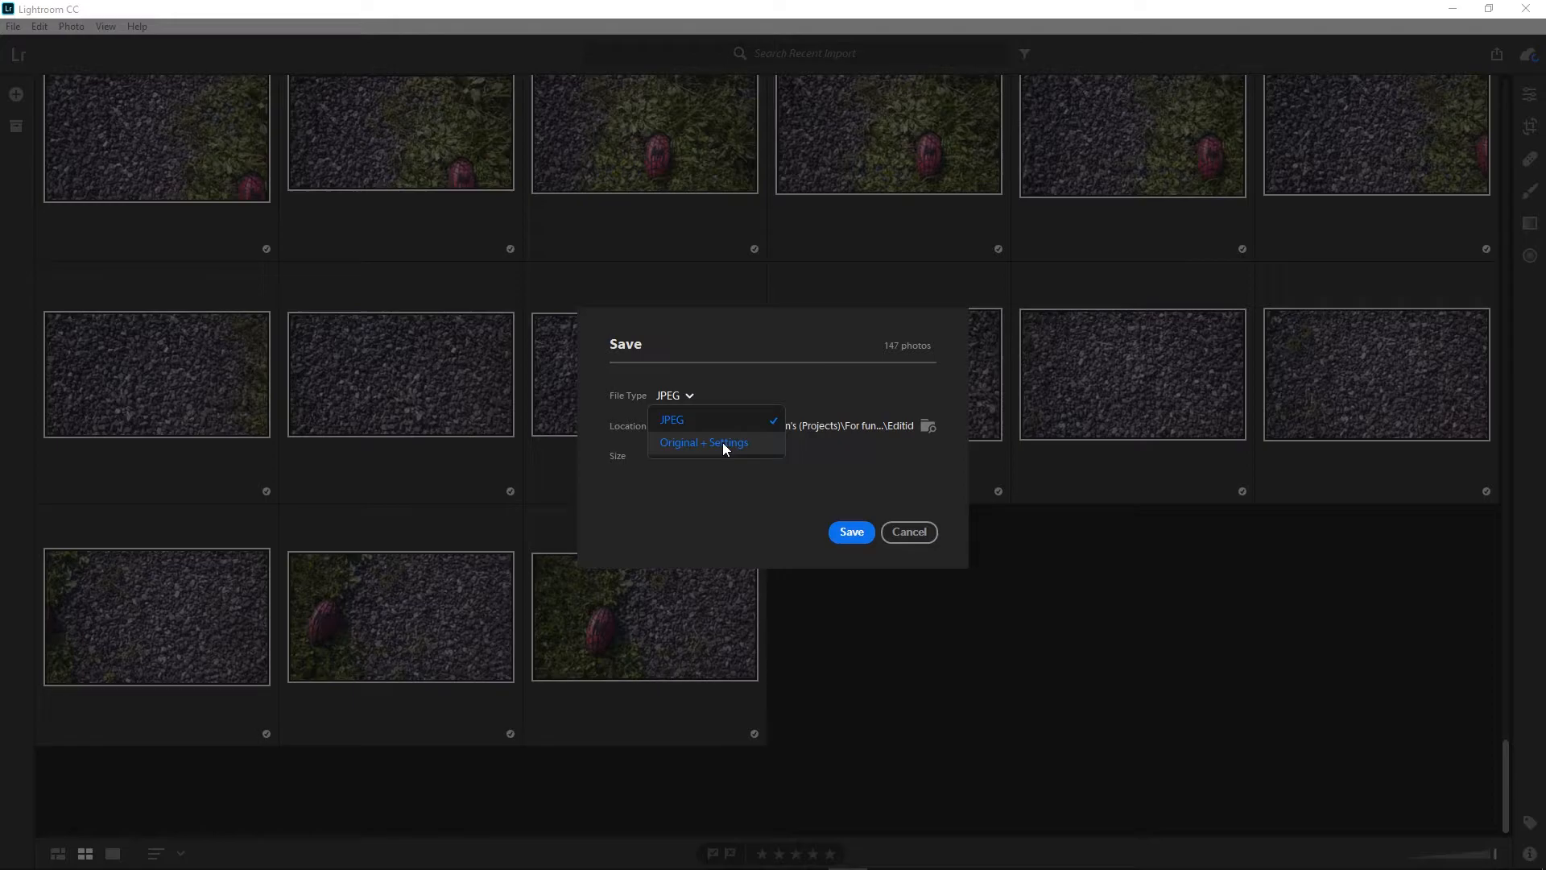
click(701, 477)
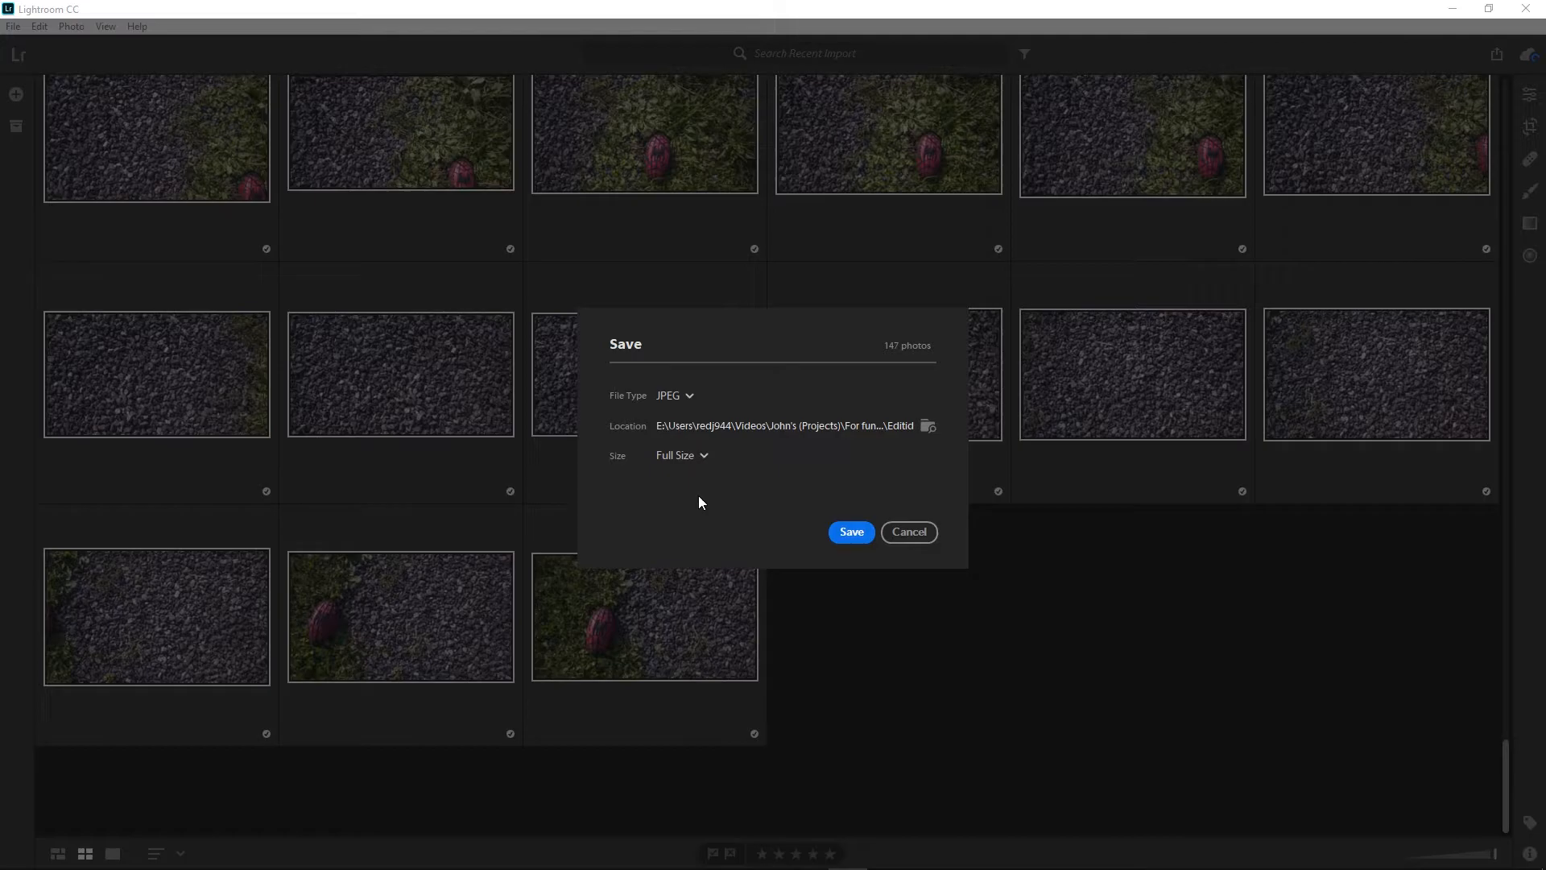
click(842, 528)
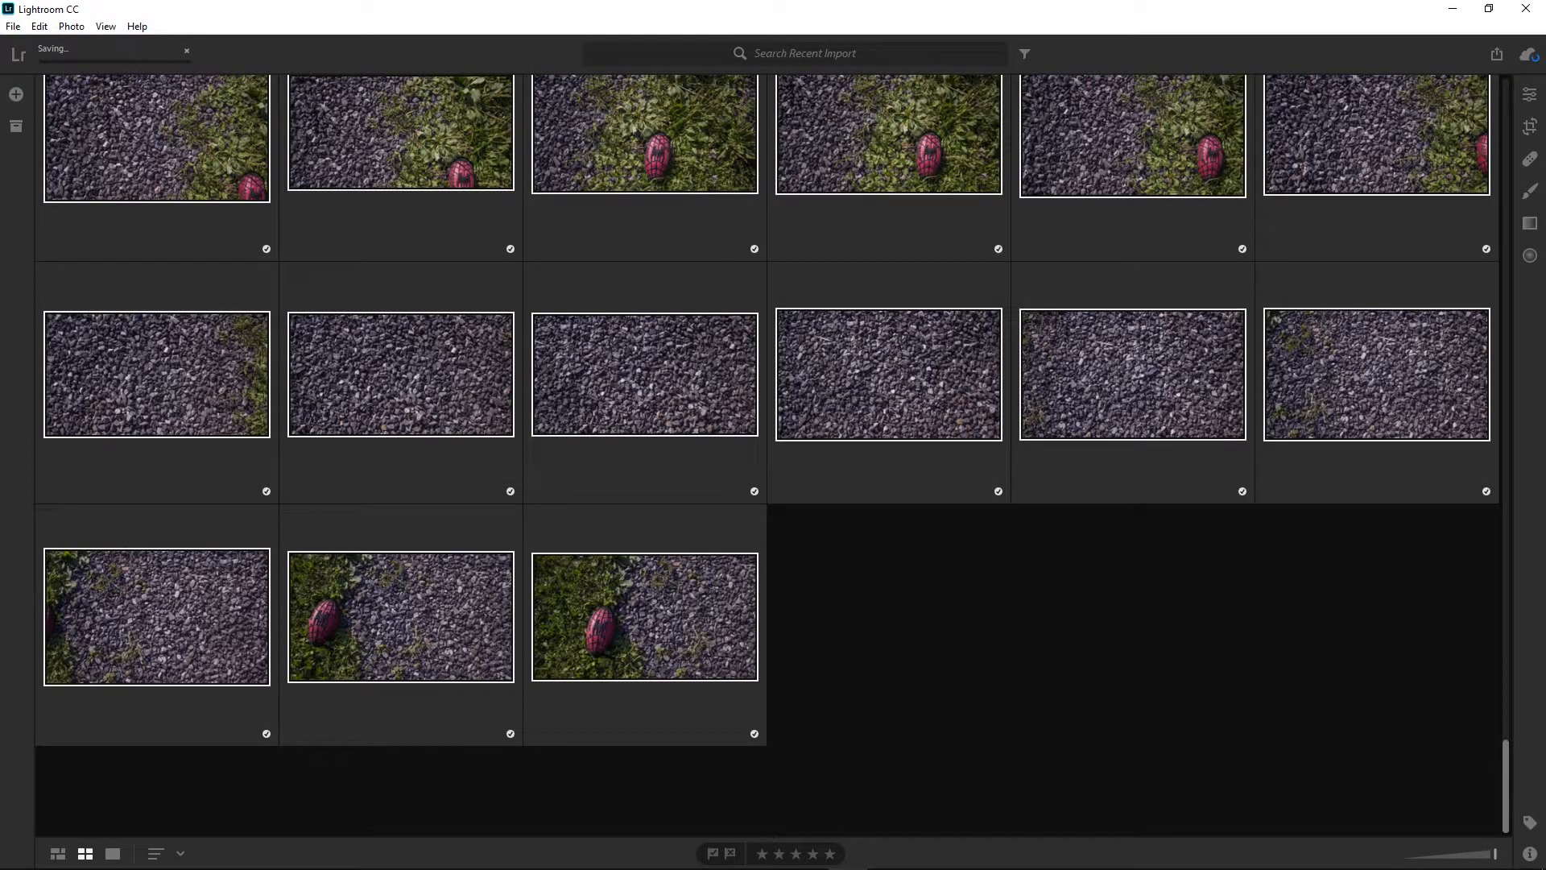
Switch to File Explorer and open the Editid folder in Gravle 1 to check the exported photos
key(alt+Tab)
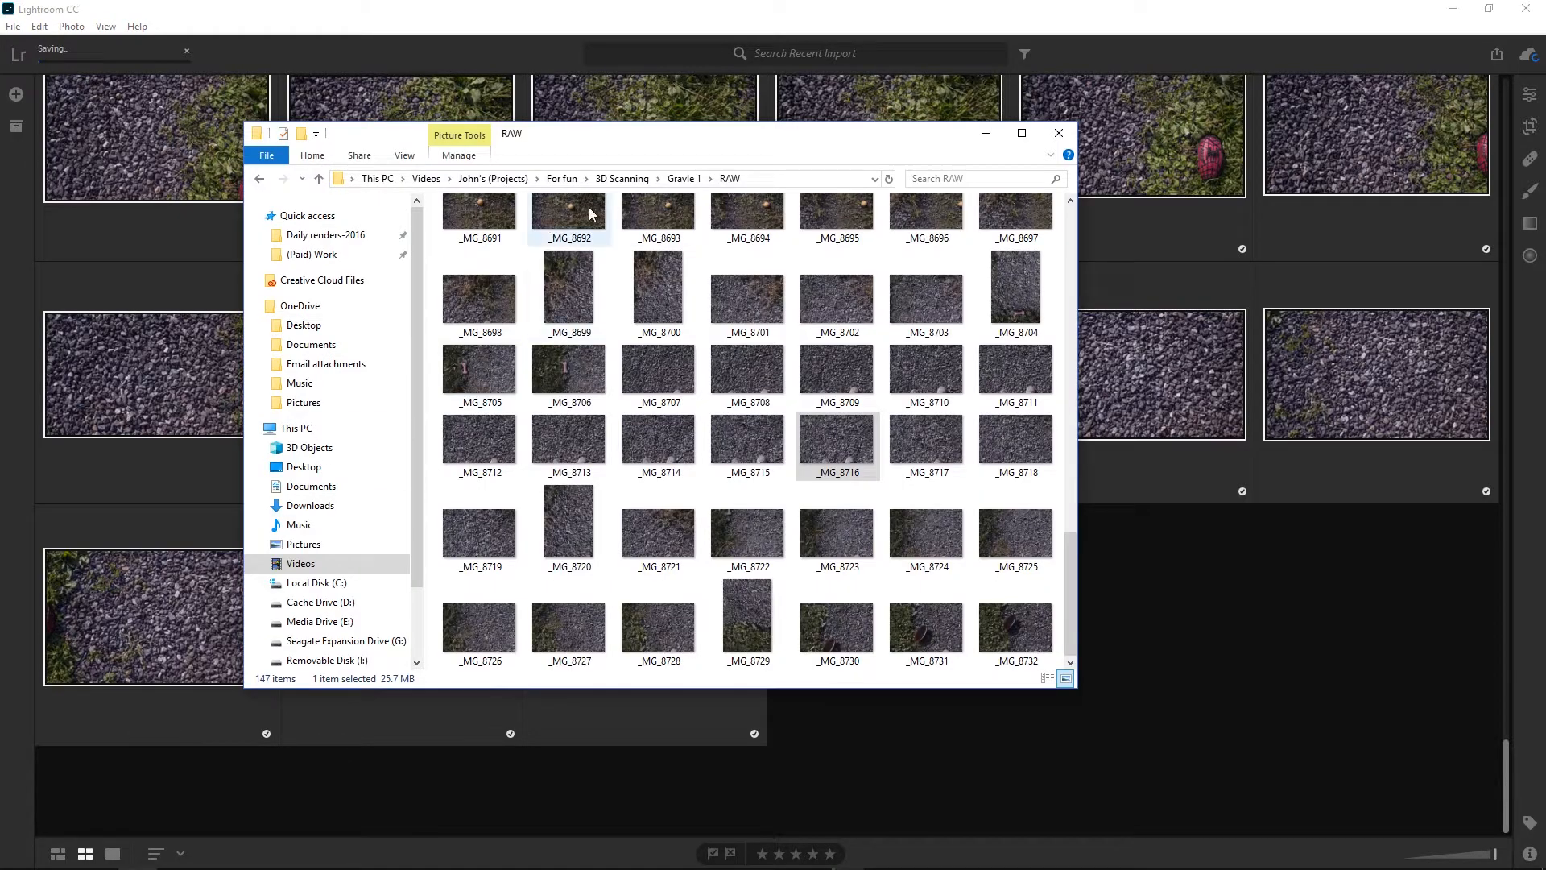
click(683, 183)
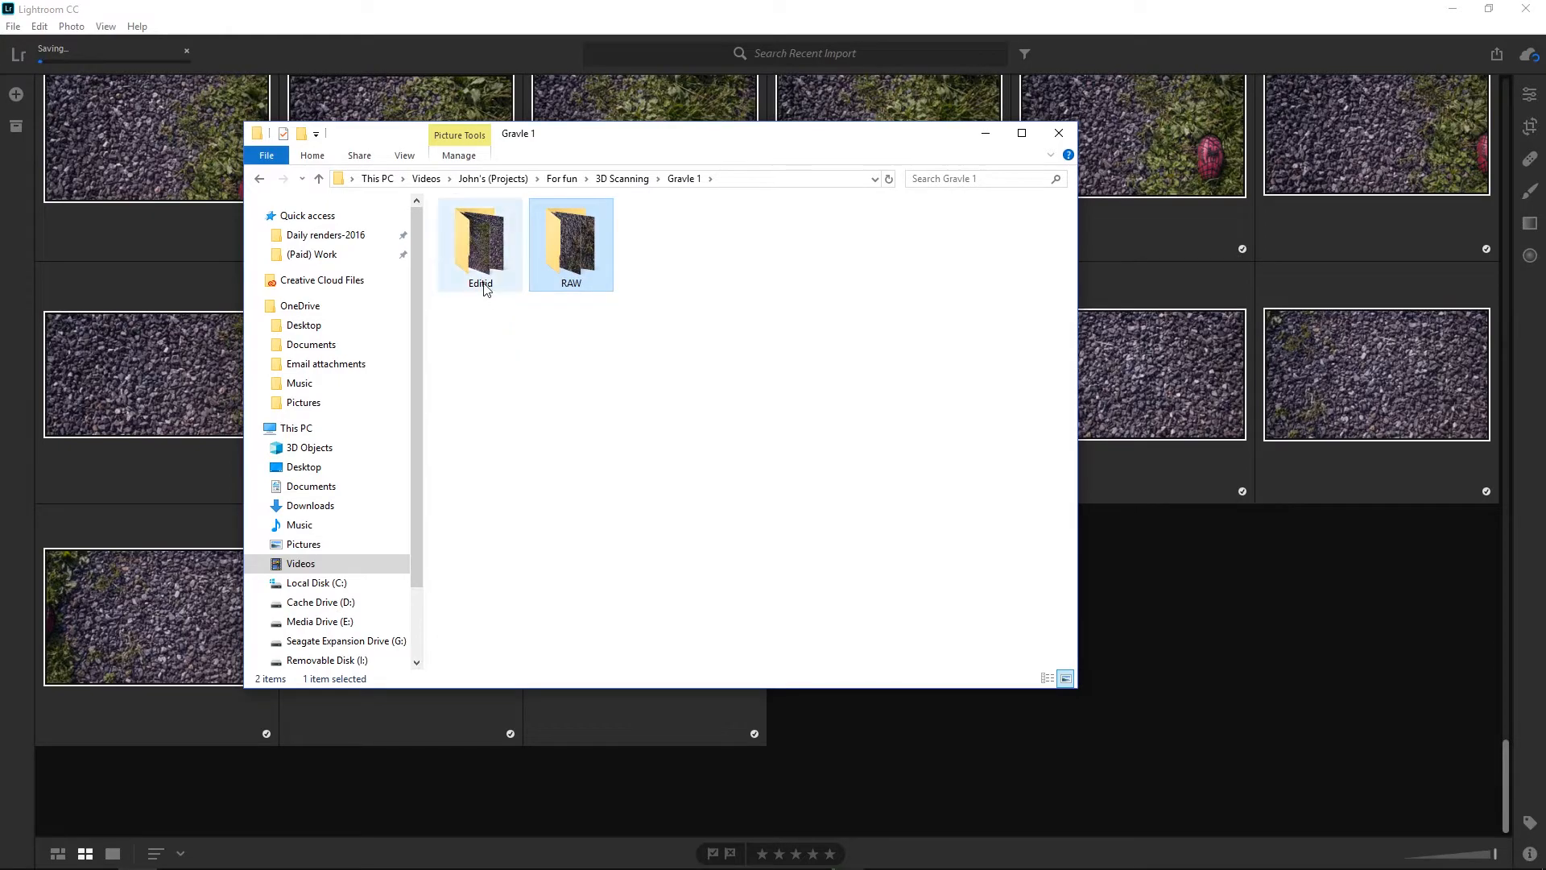
double_click(484, 239)
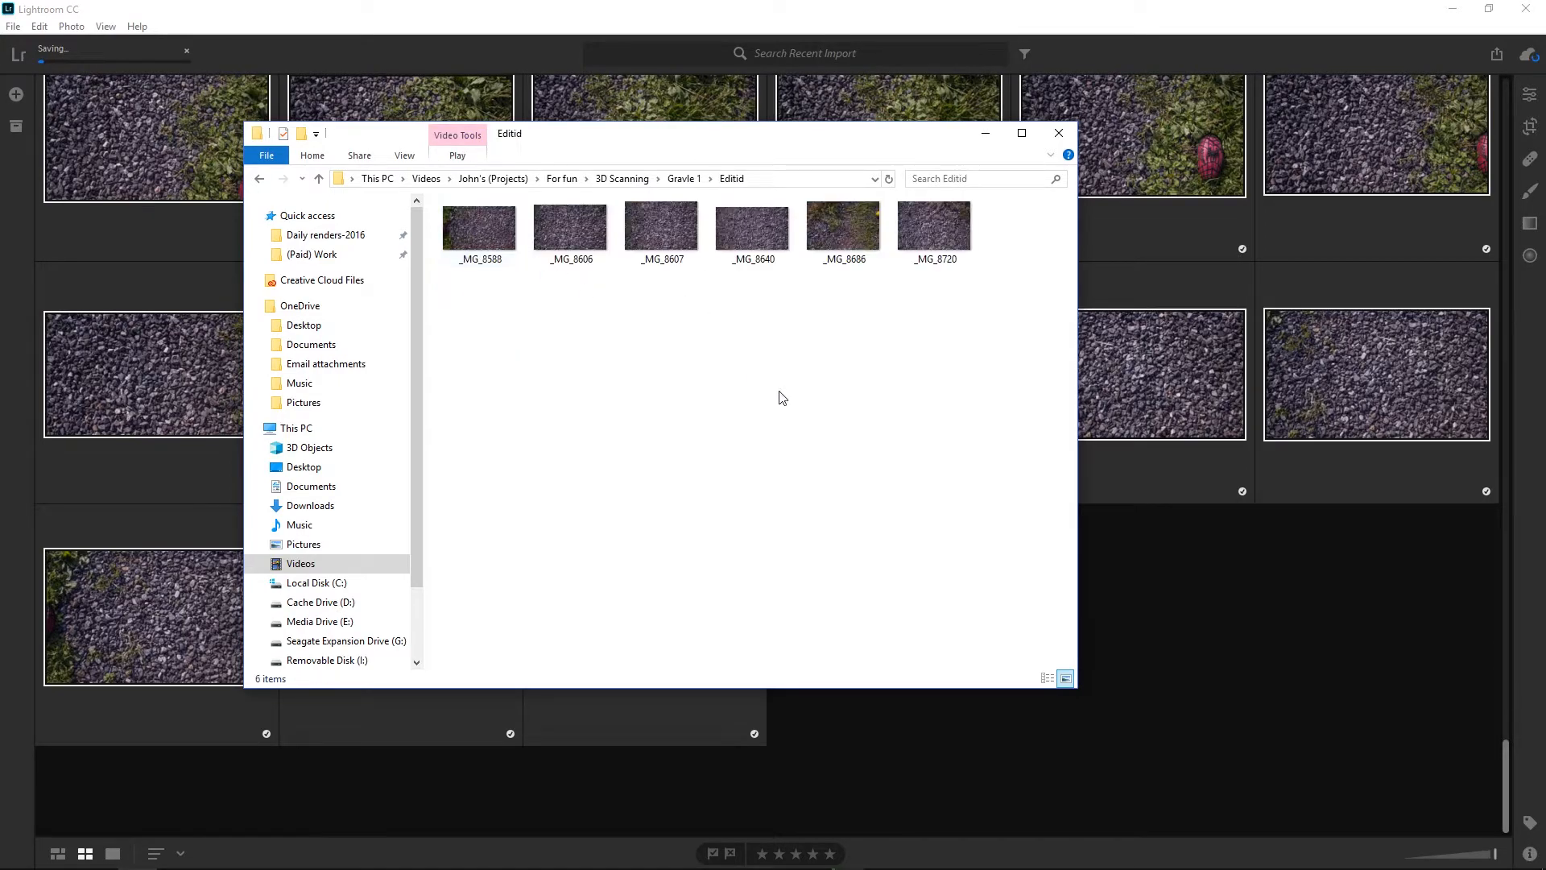